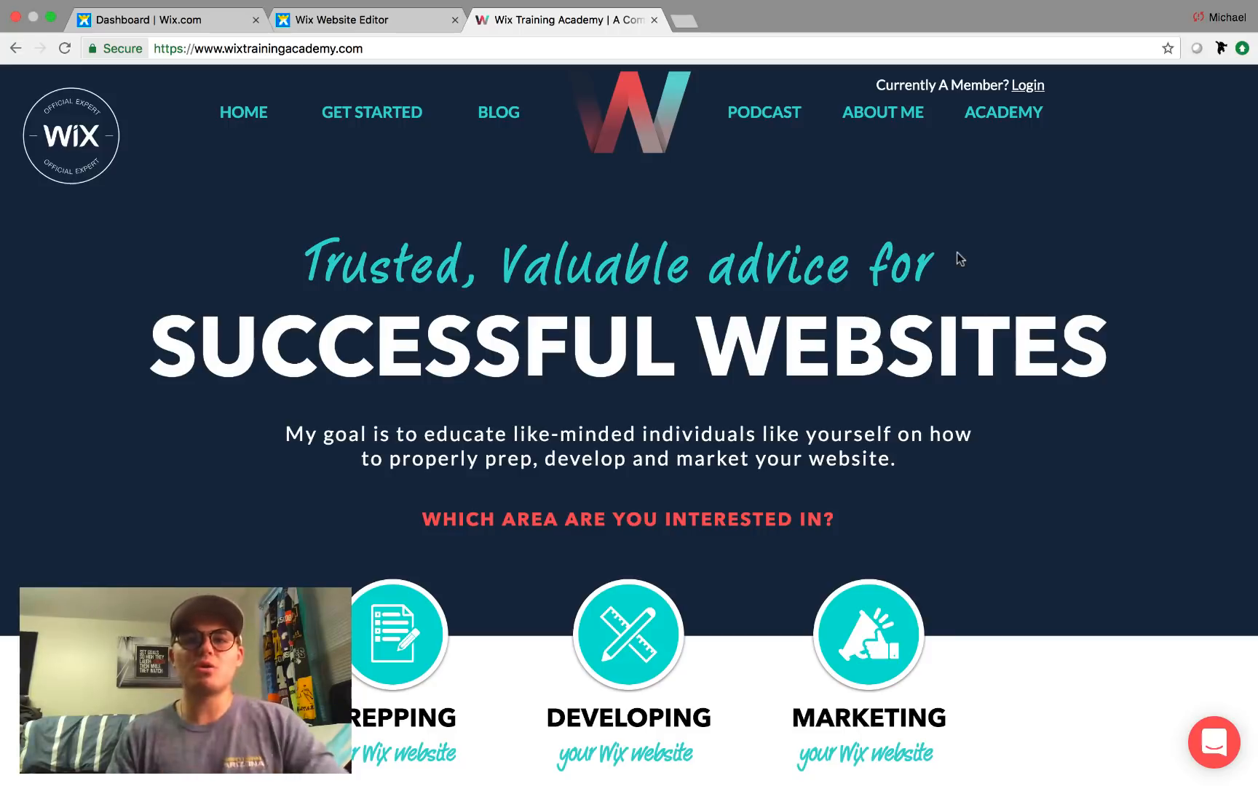
# In the Website Editor's App Market, search 'paid pla' and open the Paid Plans app details.
pyautogui.click(329, 28)
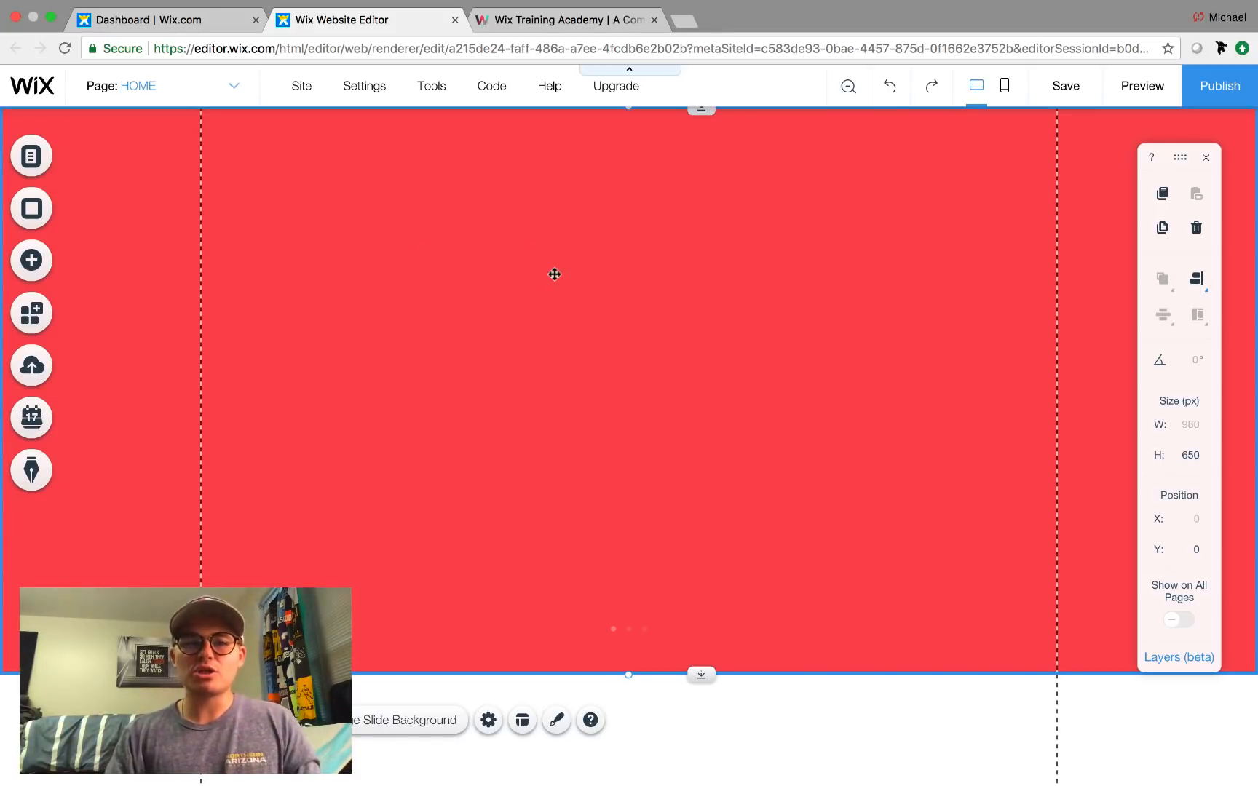
pyautogui.click(43, 324)
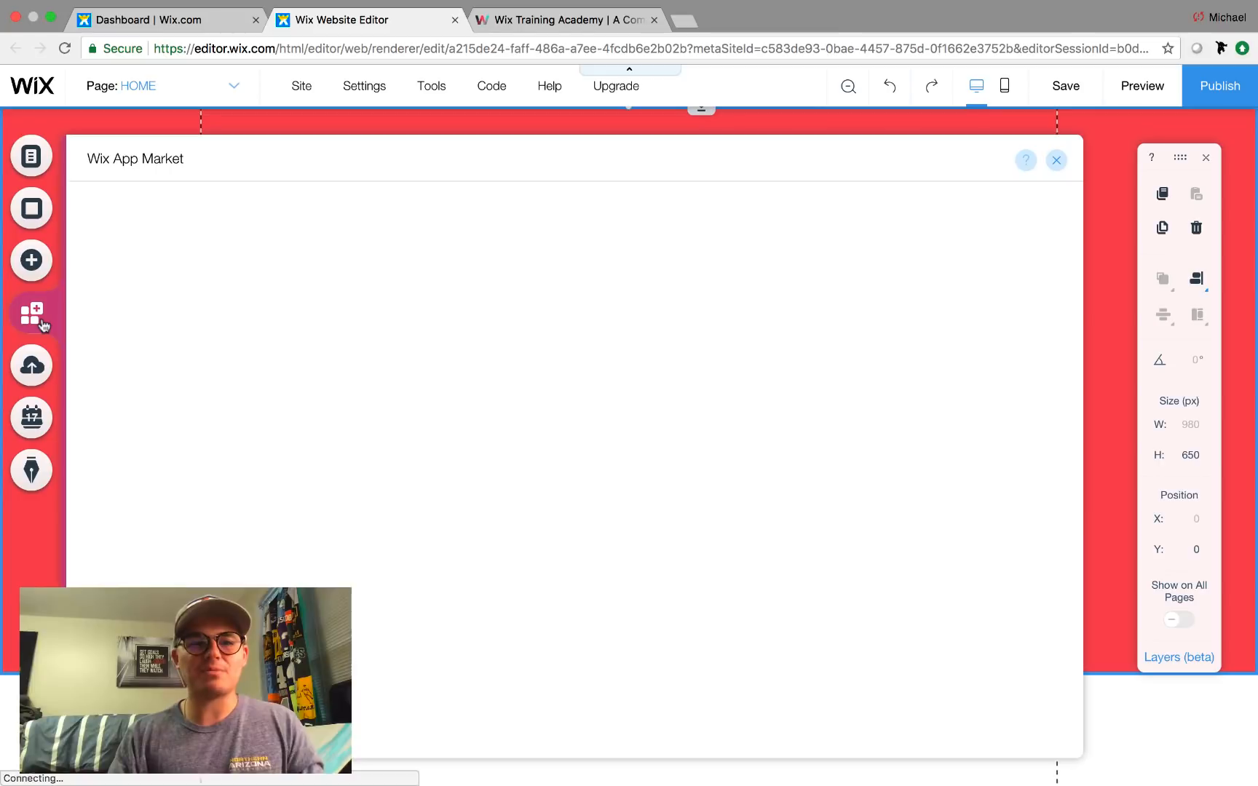
pyautogui.click(847, 226)
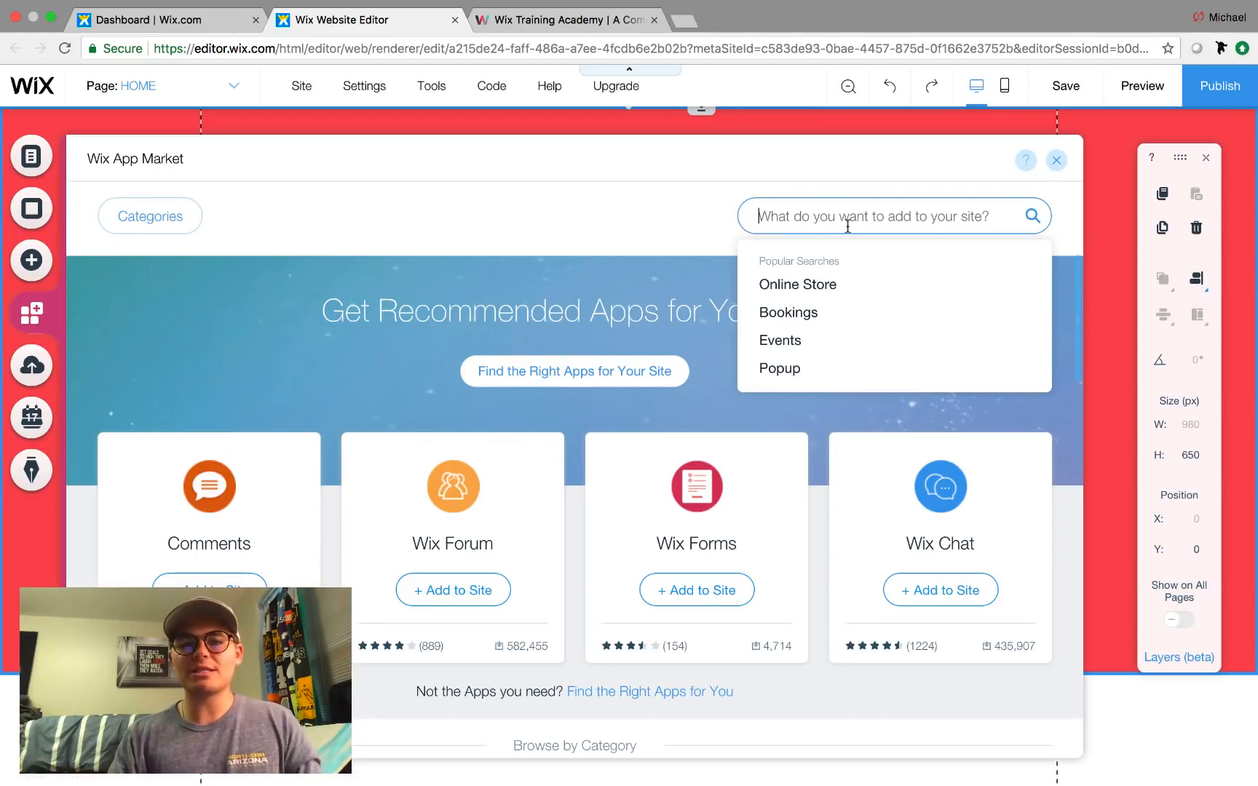
pyautogui.write('paid pla')
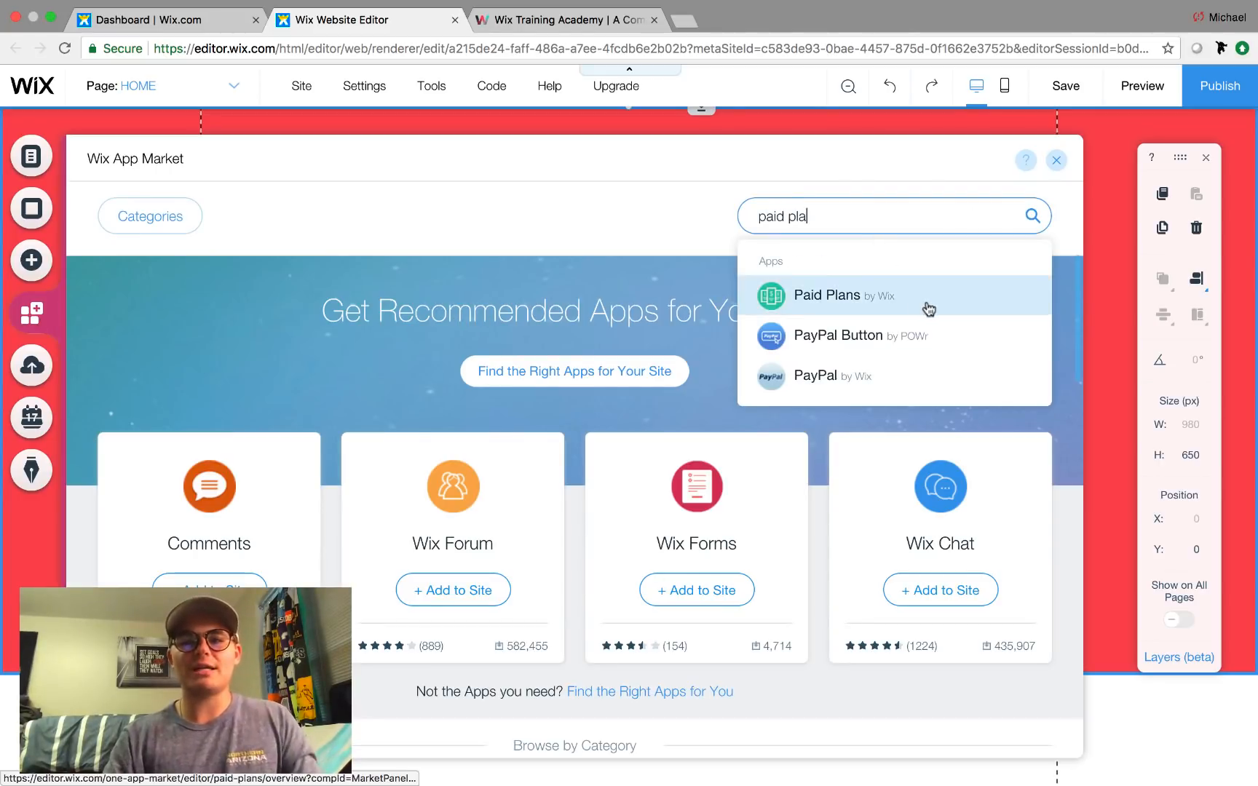
pyautogui.click(908, 304)
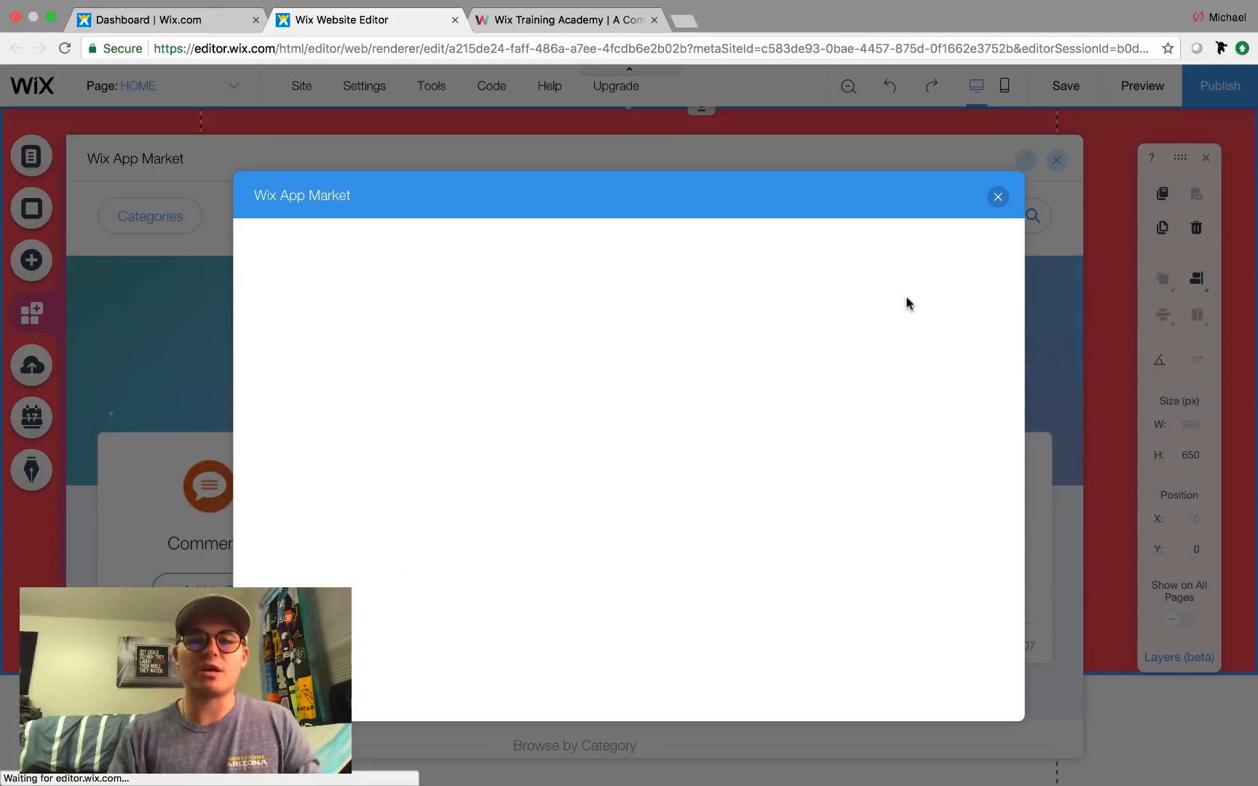
# Add Paid Plans to create the Plans & Pricing page, then open the pricing widget's settings.
pyautogui.click(907, 269)
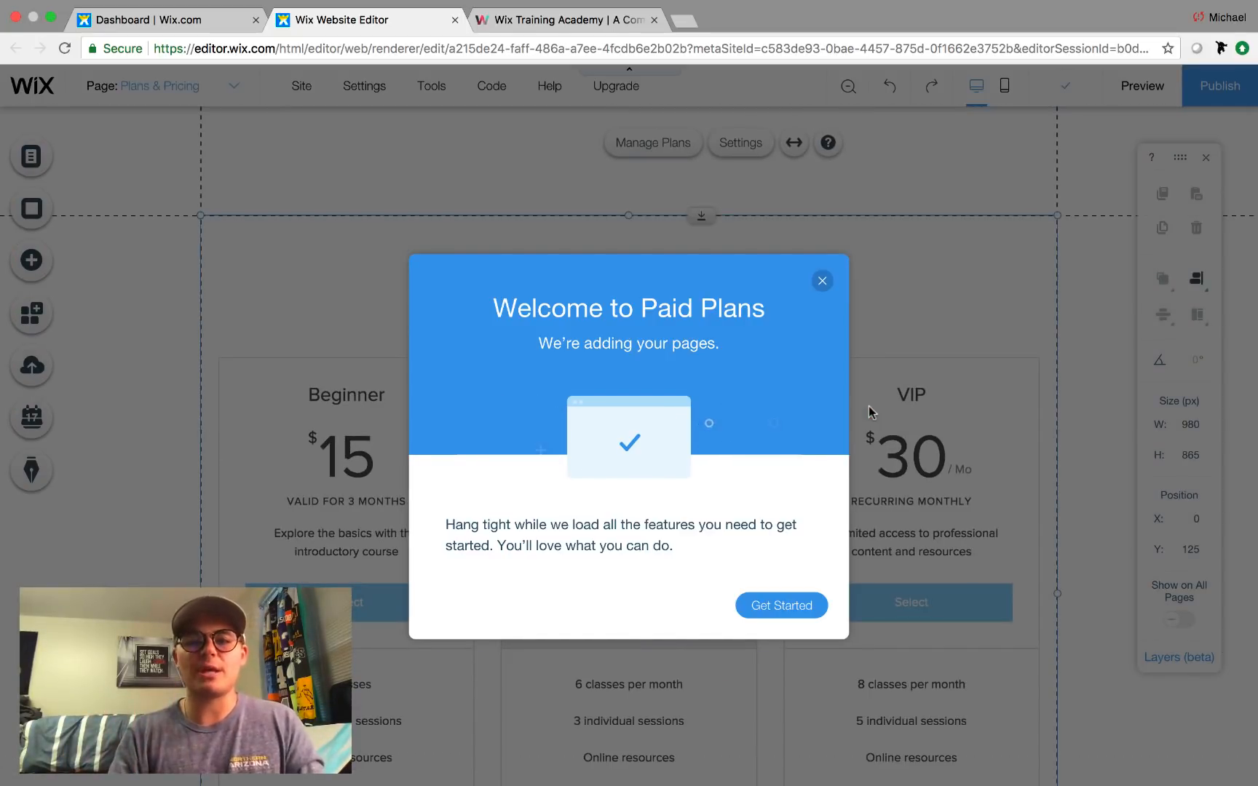
pyautogui.click(778, 605)
pyautogui.scroll(-1, 819, 617)
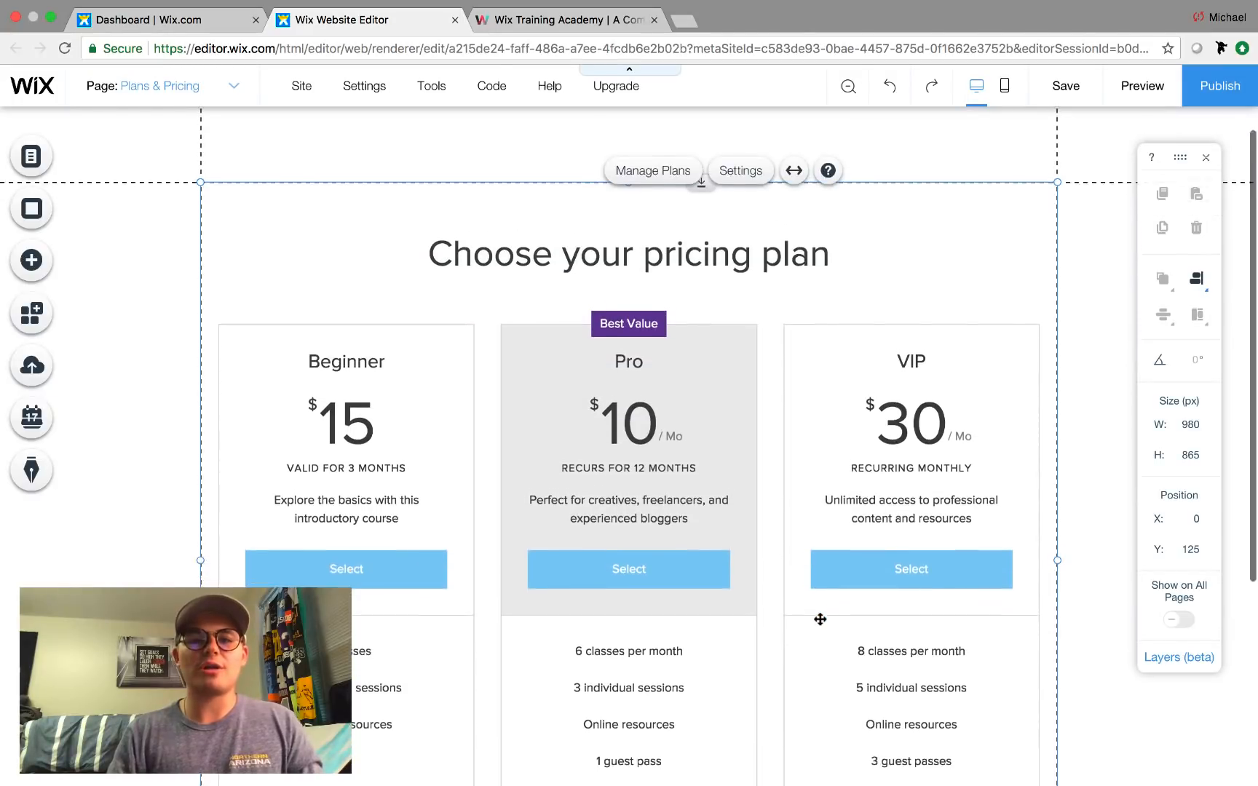
pyautogui.scroll(-3, 820, 619)
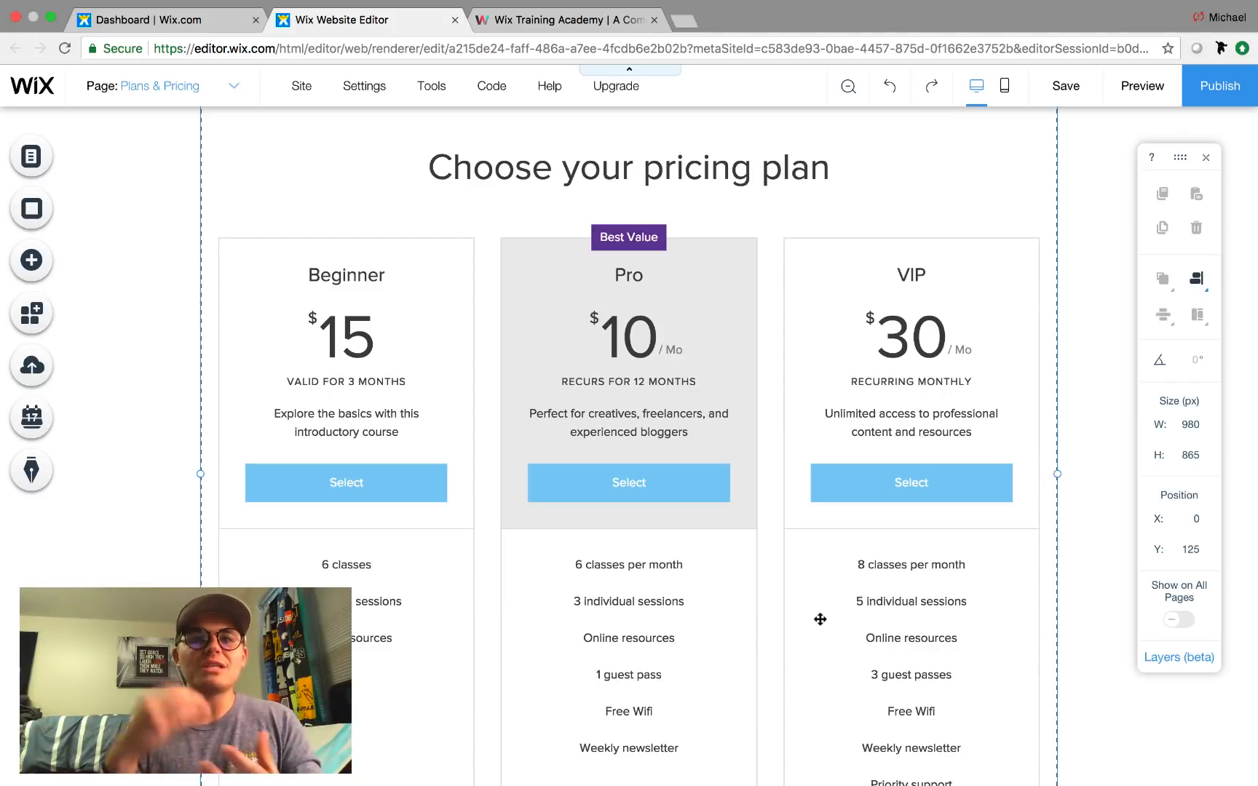
pyautogui.scroll(4, 819, 618)
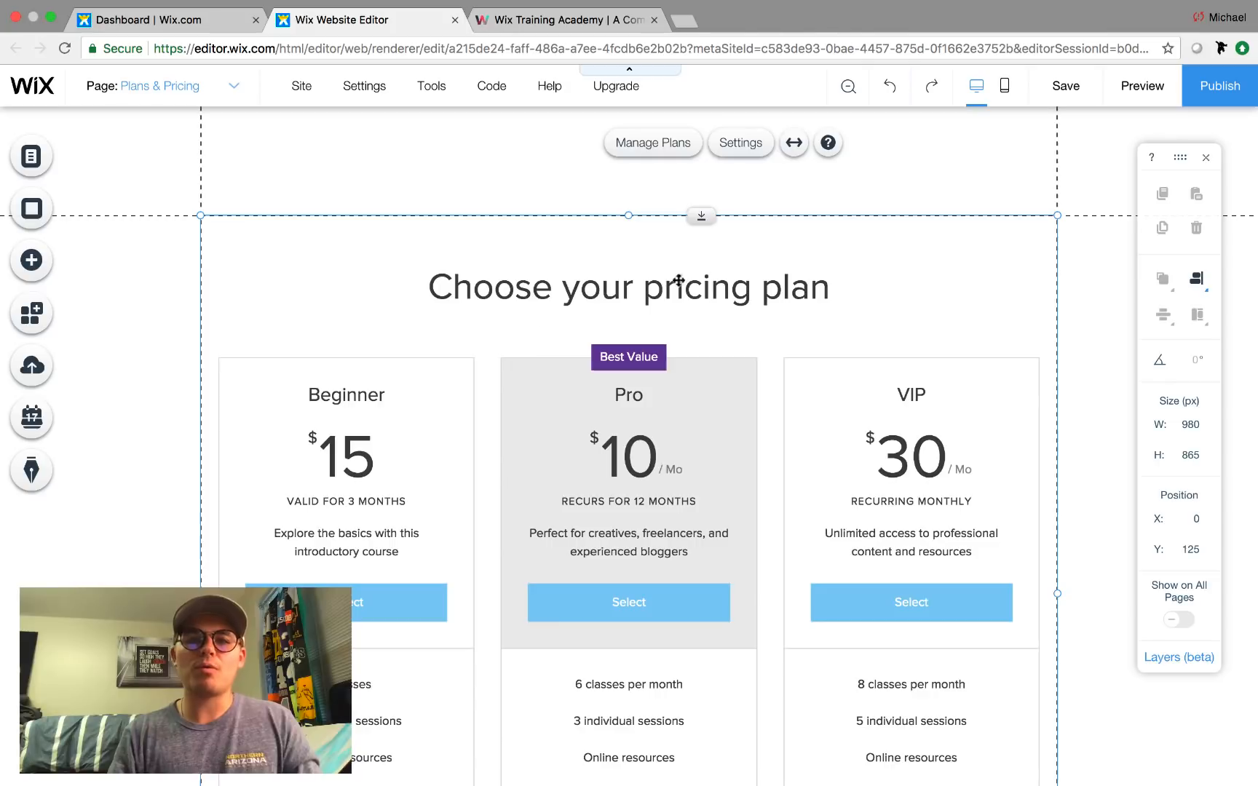
pyautogui.click(740, 145)
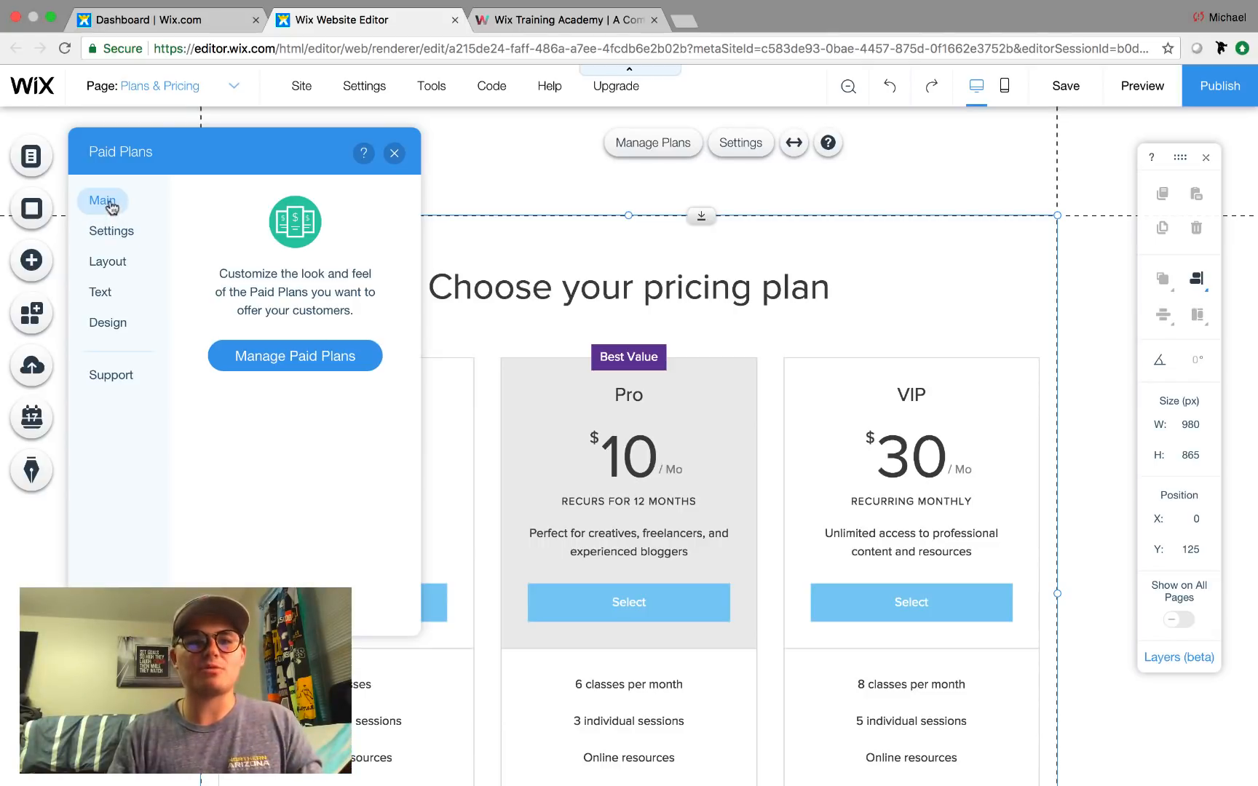
# Browse the Paid Plans settings tabs, ending on the Text tab.
pyautogui.click(112, 231)
pyautogui.click(109, 260)
pyautogui.click(109, 292)
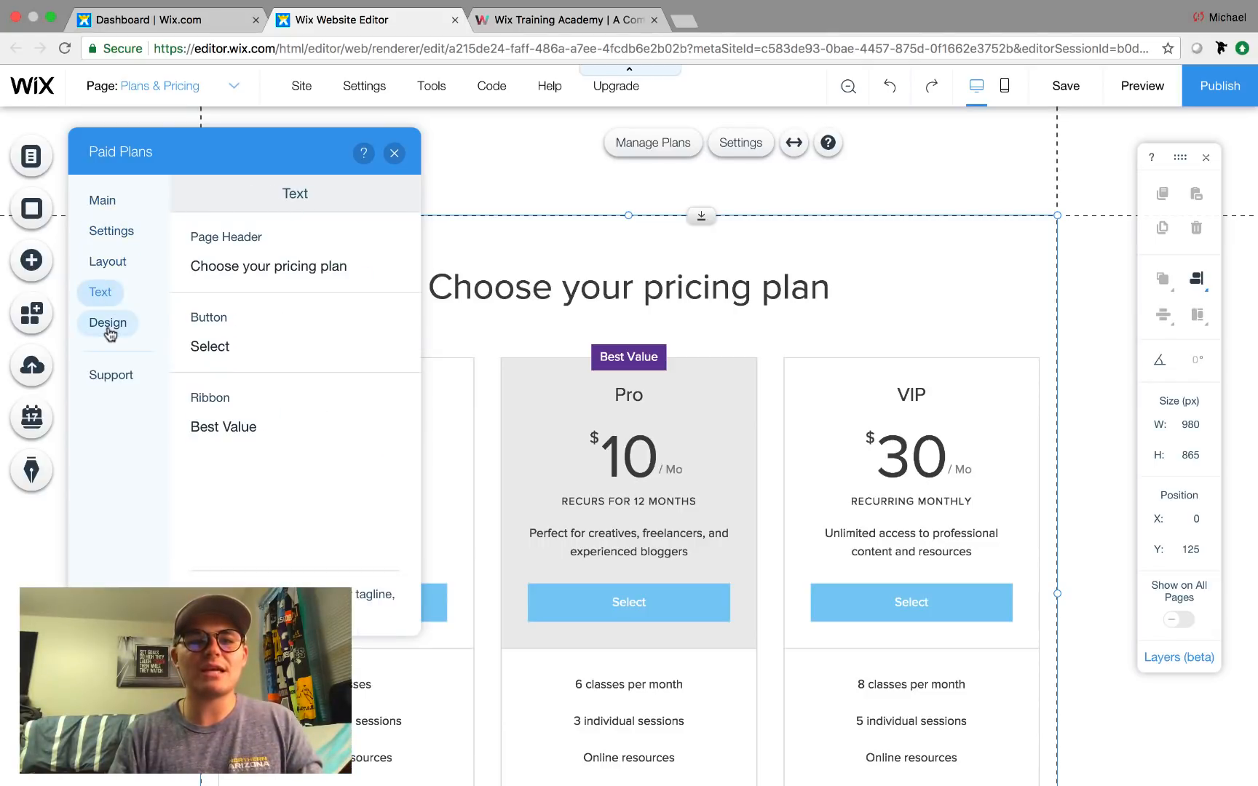
pyautogui.click(110, 324)
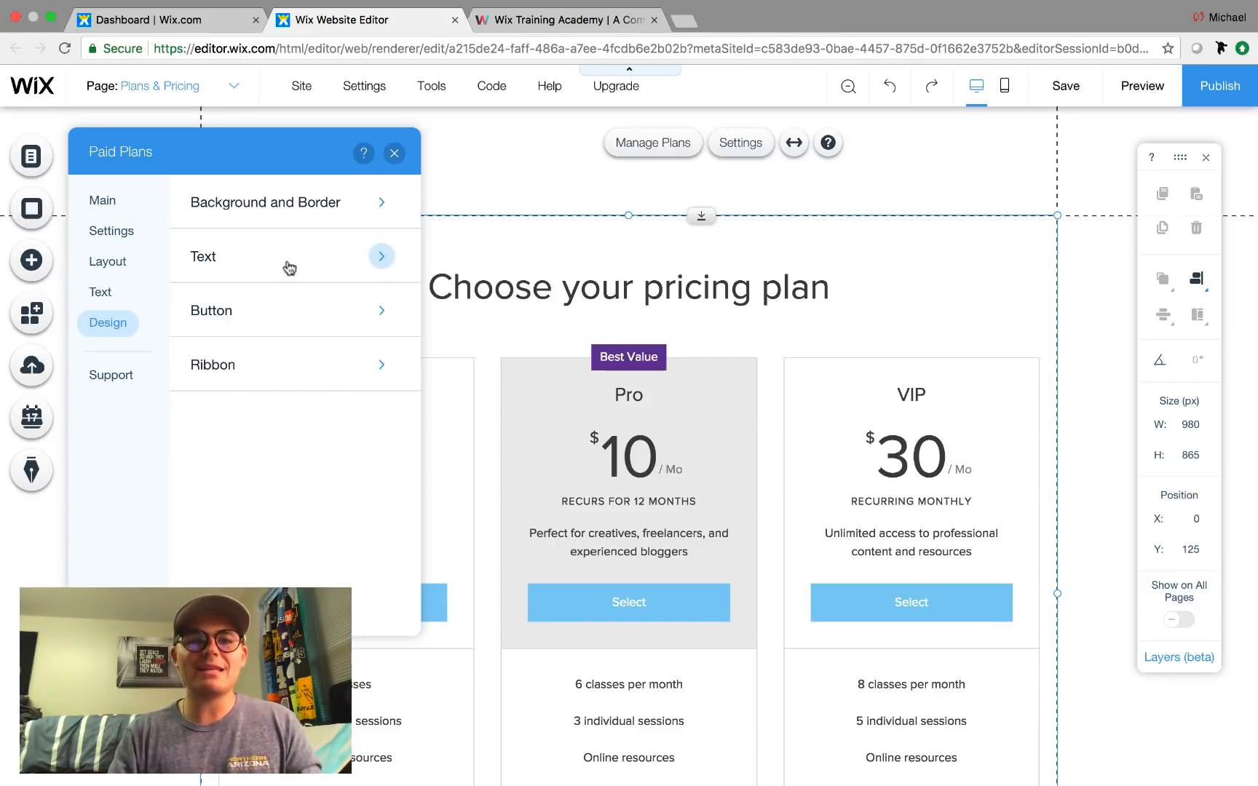
pyautogui.click(91, 292)
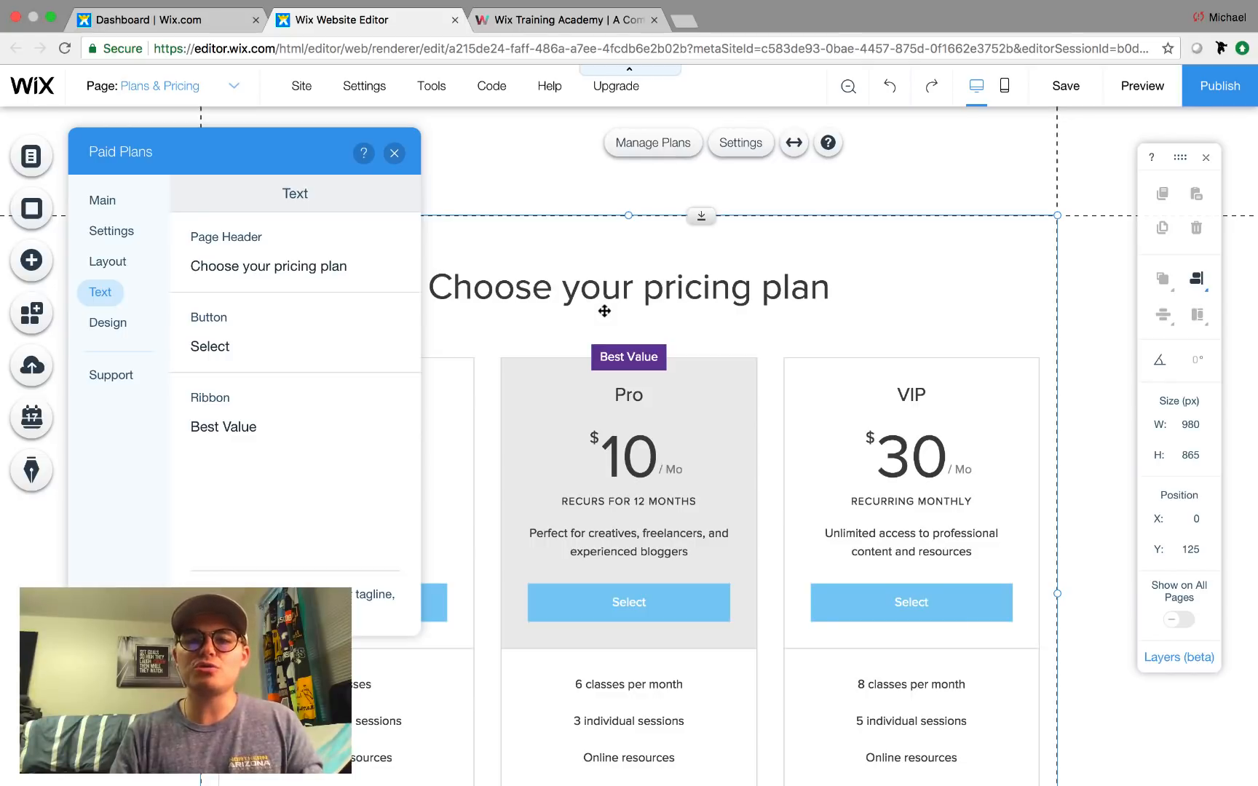
# Keep the page header text and change the plan button text to 'Get Instant Access'.
pyautogui.click(315, 253)
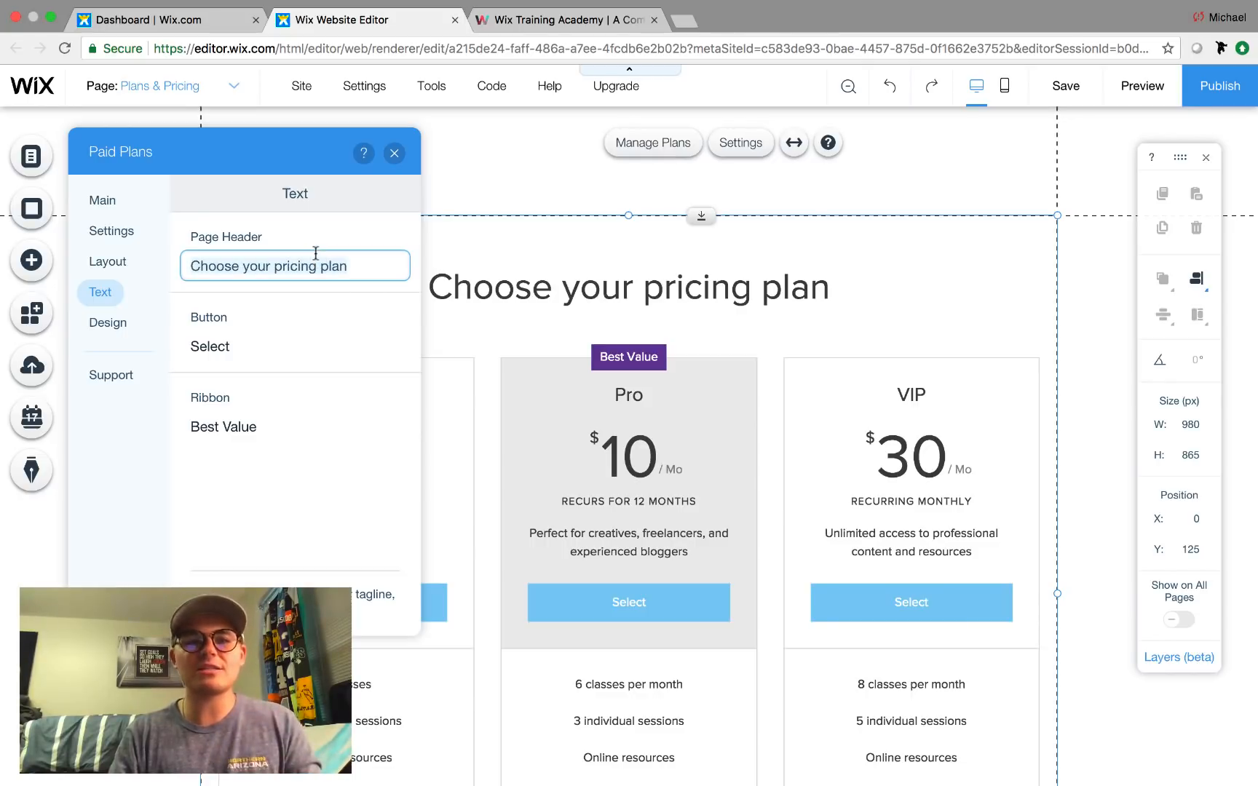
pyautogui.click(295, 309)
pyautogui.scroll(-5, 508, 533)
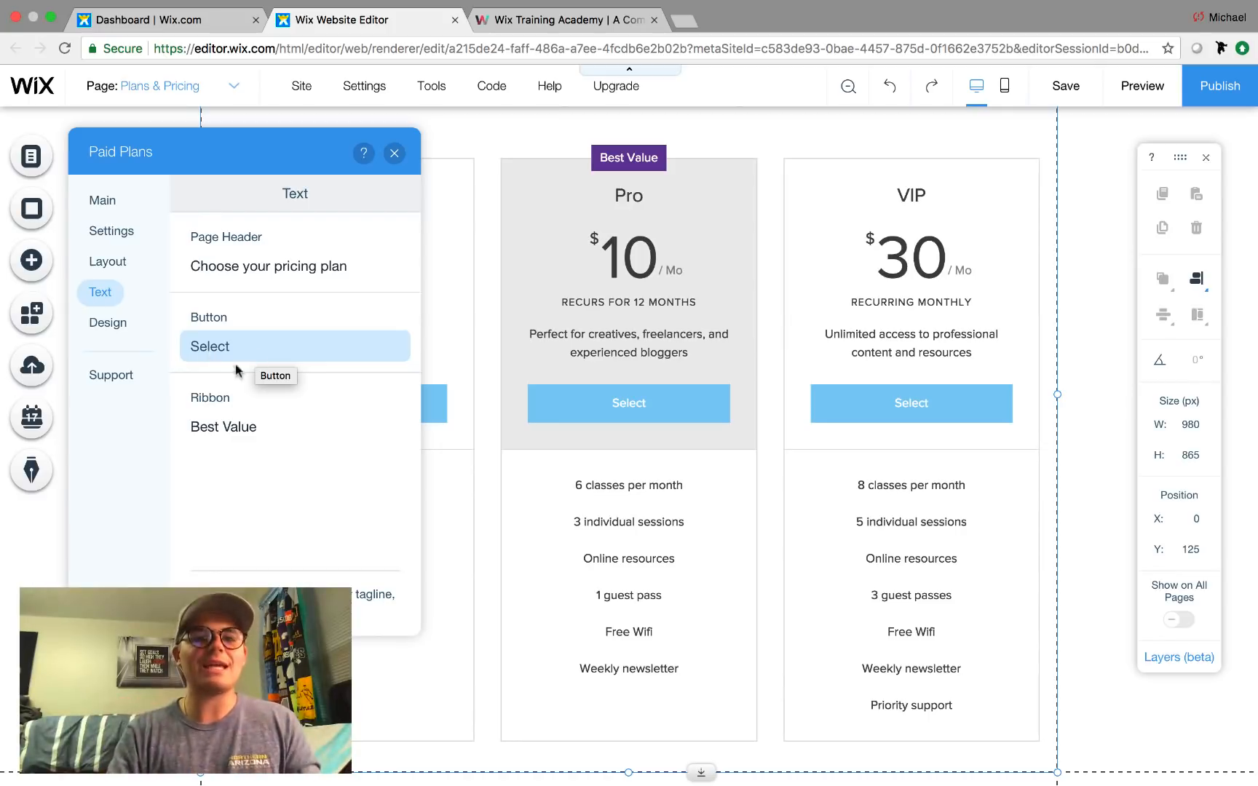
pyautogui.click(255, 349)
pyautogui.press('BackSpace')
pyautogui.press('BackSpace')
pyautogui.press('BackSpace')
pyautogui.press('BackSpace')
pyautogui.press('BackSpace')
pyautogui.press('BackSpace')
pyautogui.write('Get Instant Access')
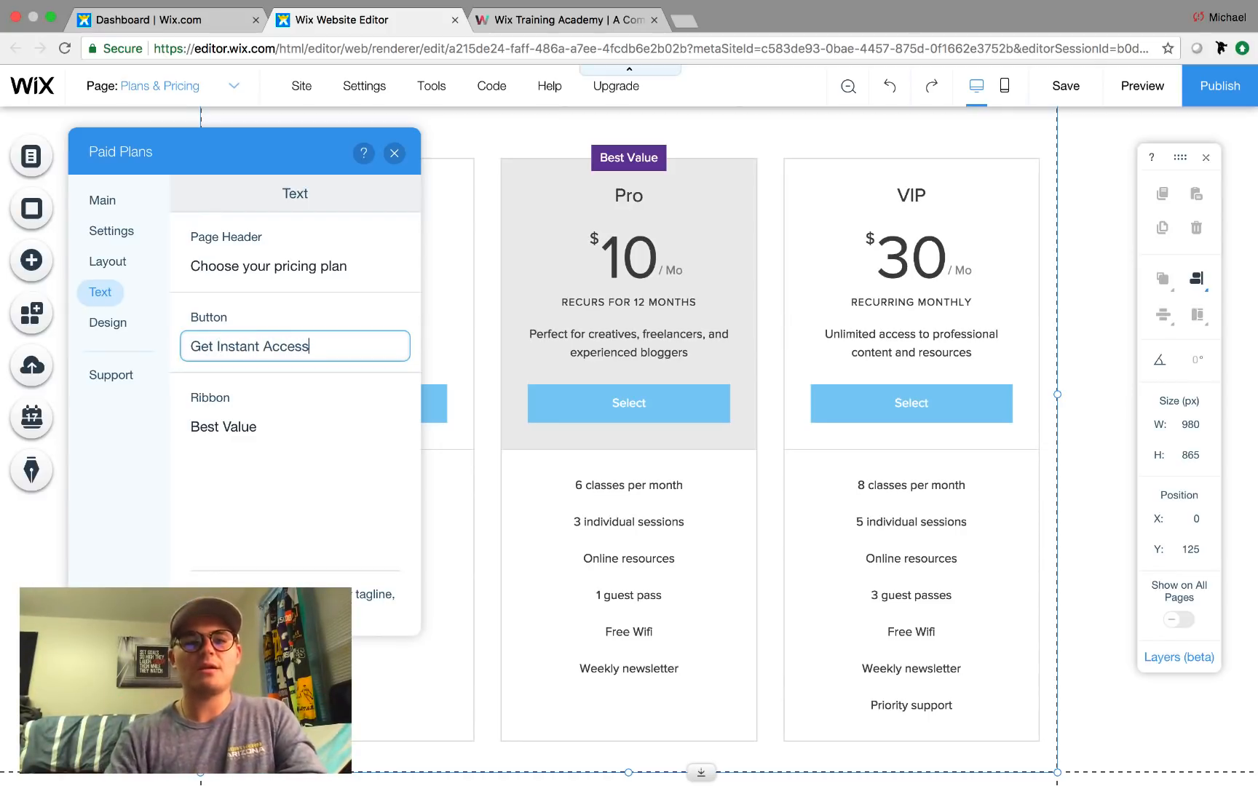
pyautogui.click(330, 311)
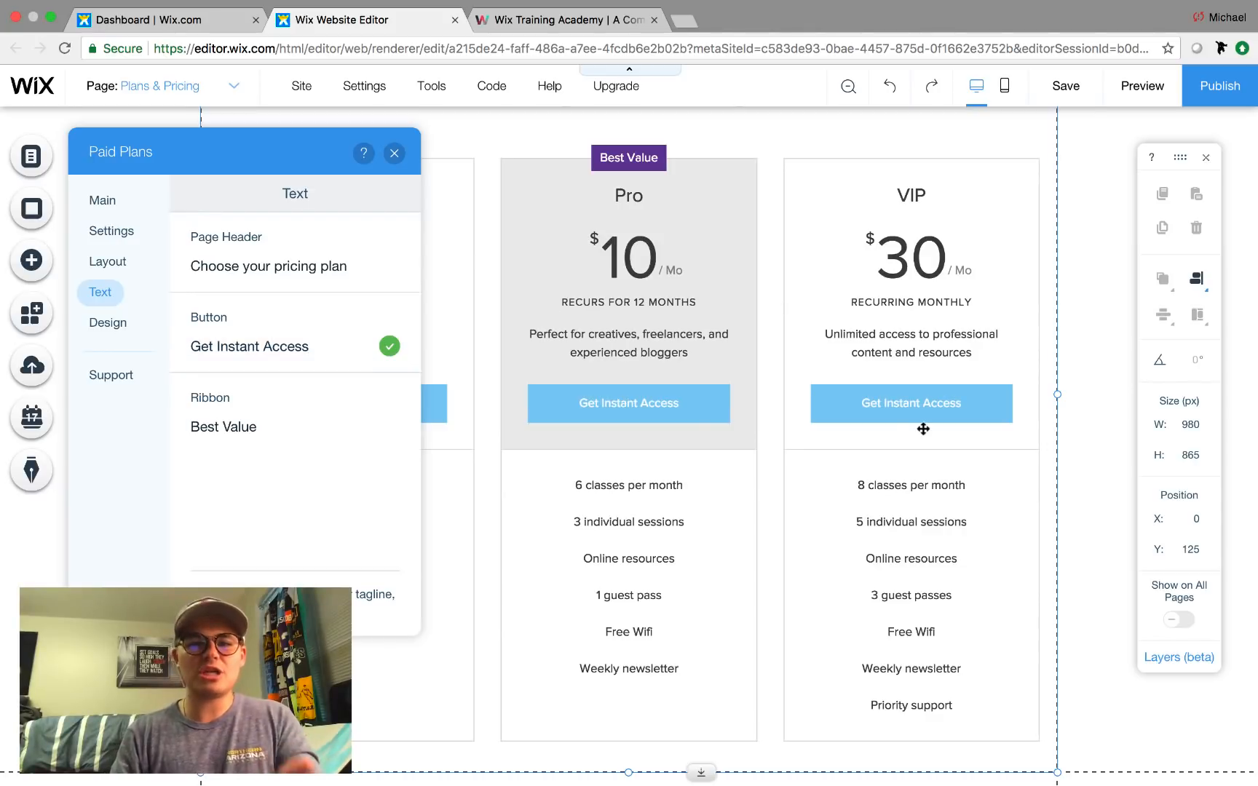
# Review the Design tab again and close the Paid Plans settings.
pyautogui.scroll(2, 672, 449)
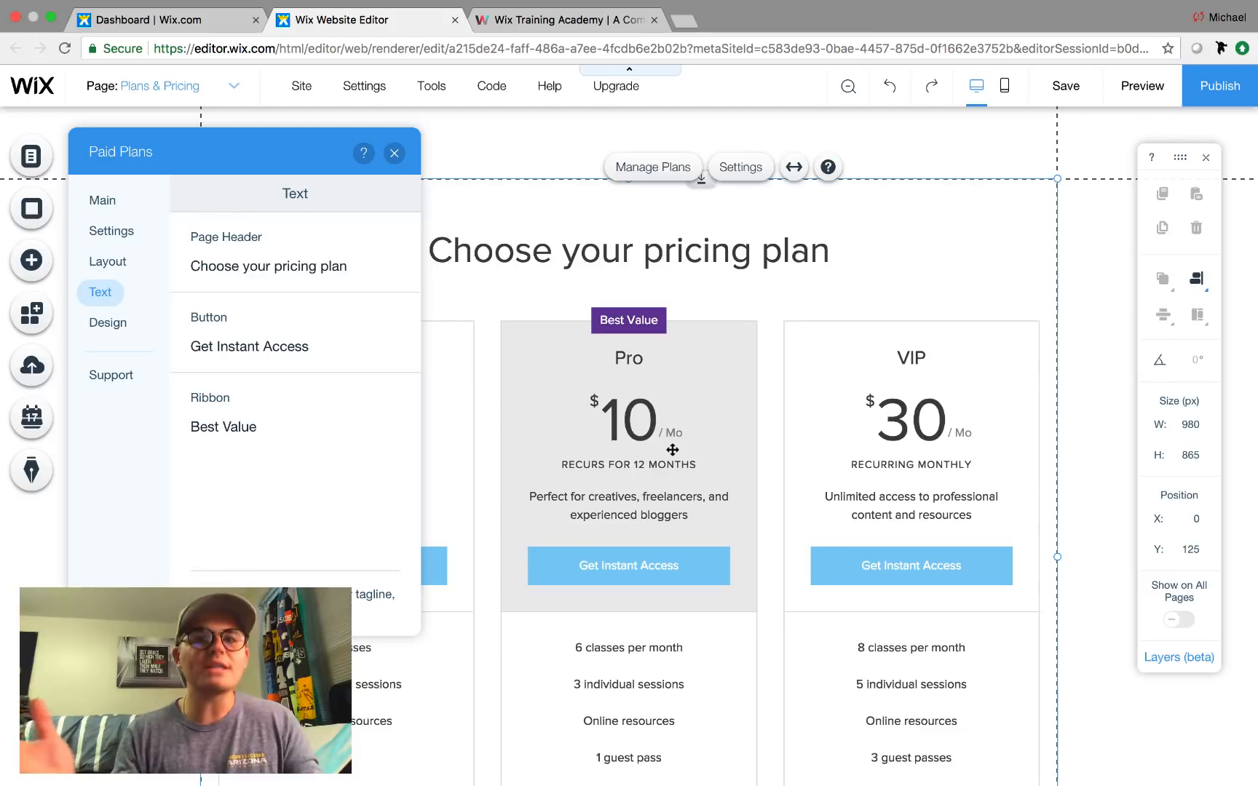
pyautogui.click(117, 324)
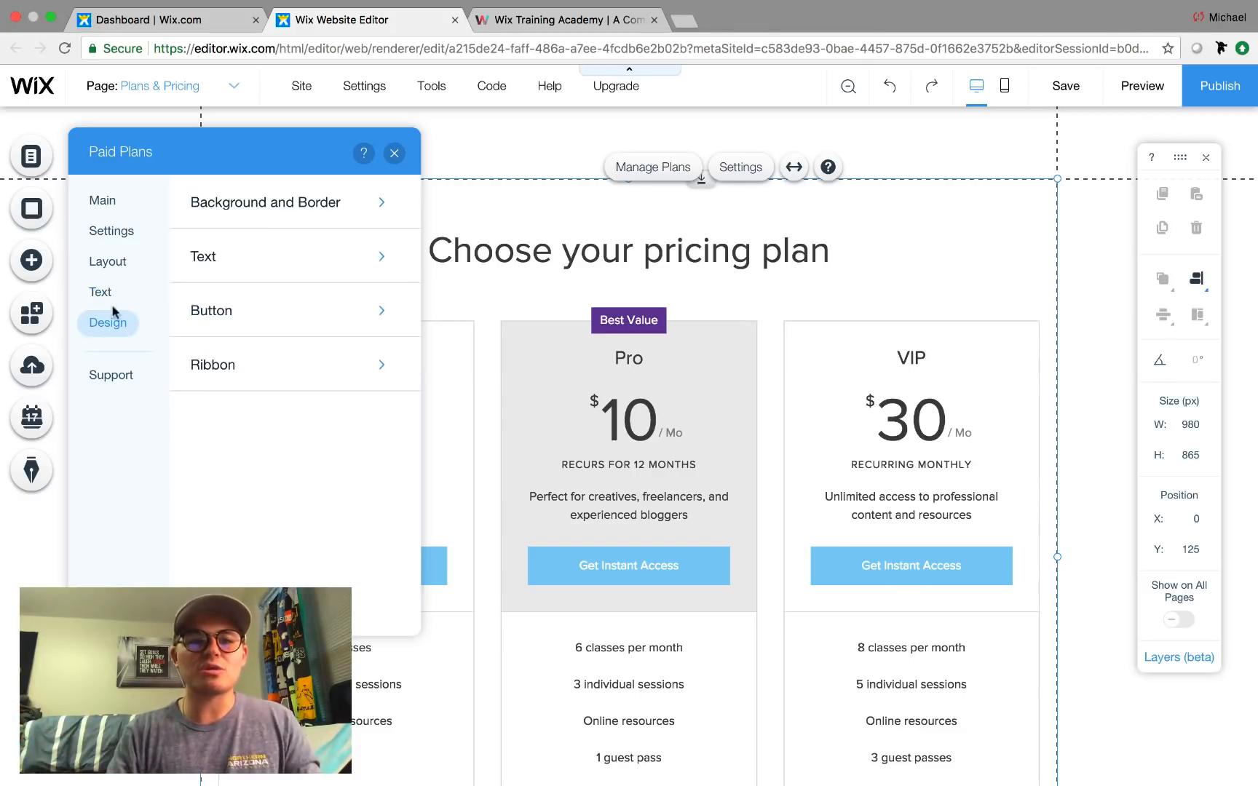
pyautogui.click(104, 295)
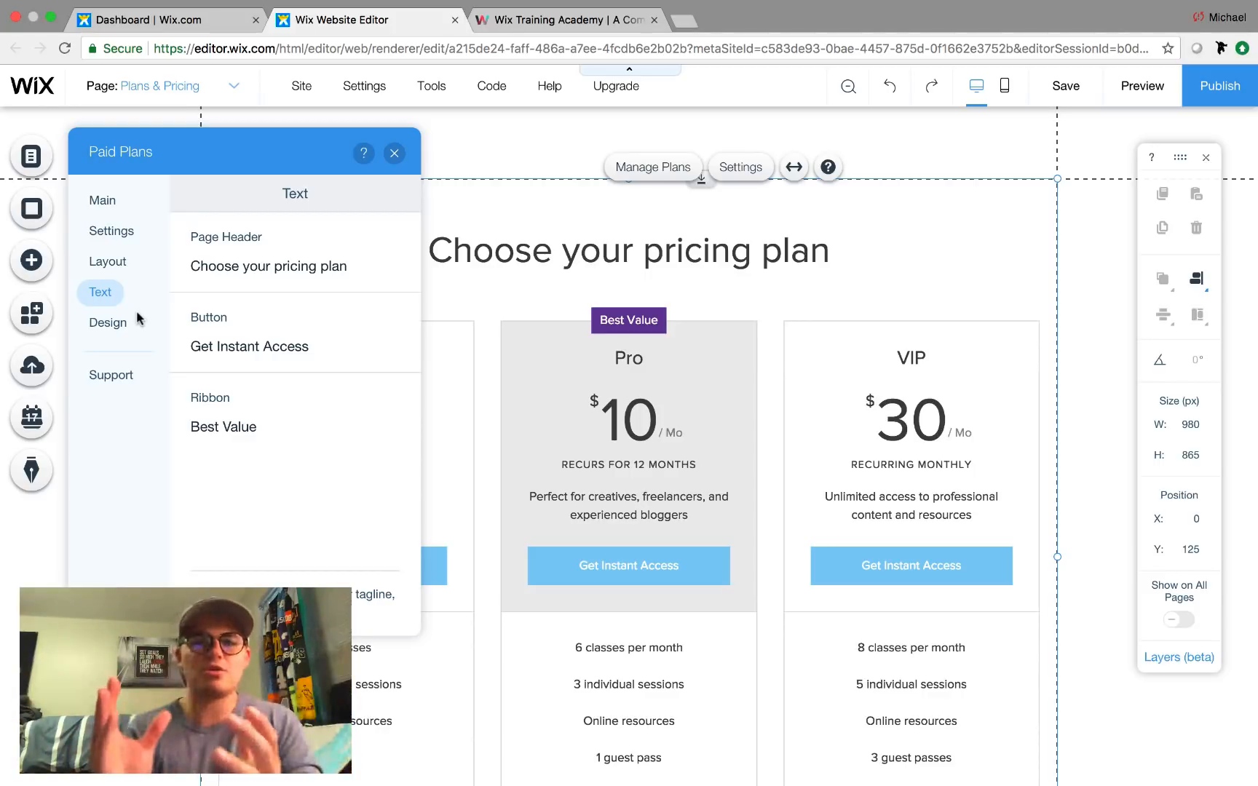
pyautogui.click(394, 153)
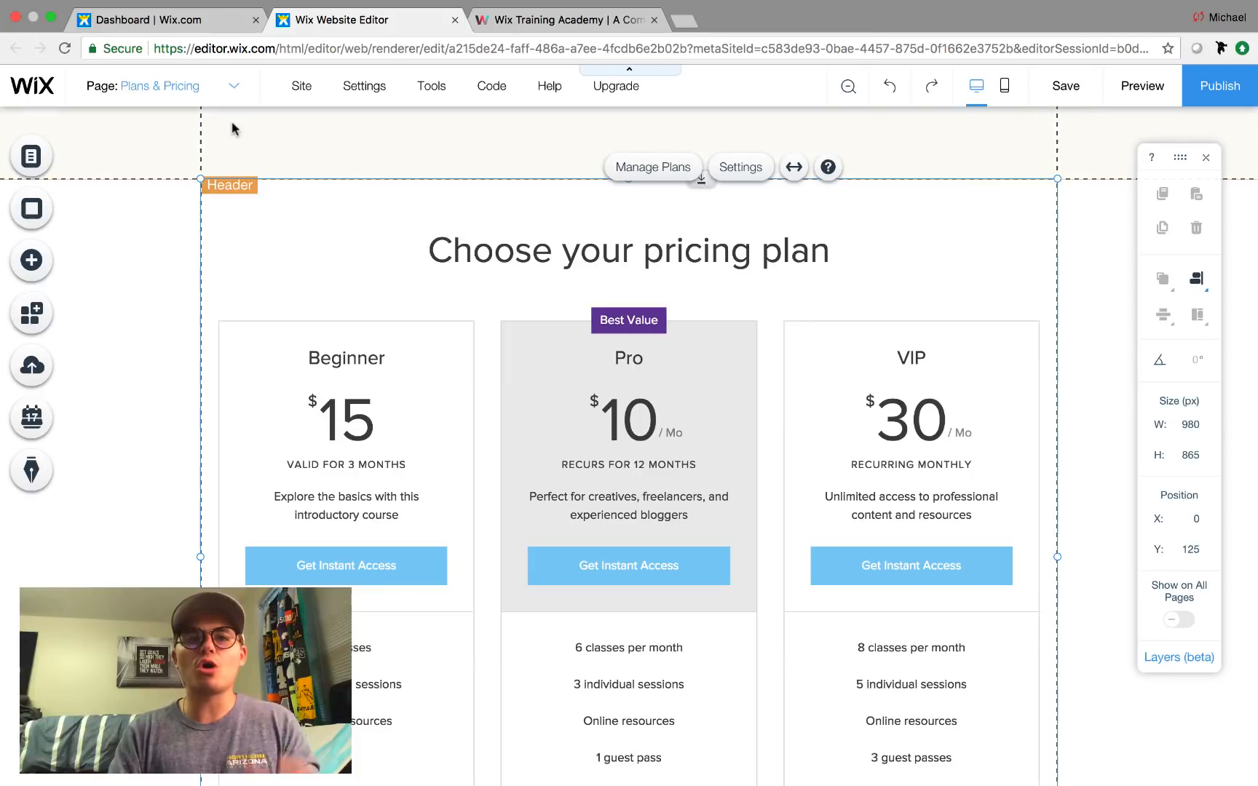
# Select the pricing plans widget on the Plans & Pricing page and open its Settings.
pyautogui.click(209, 87)
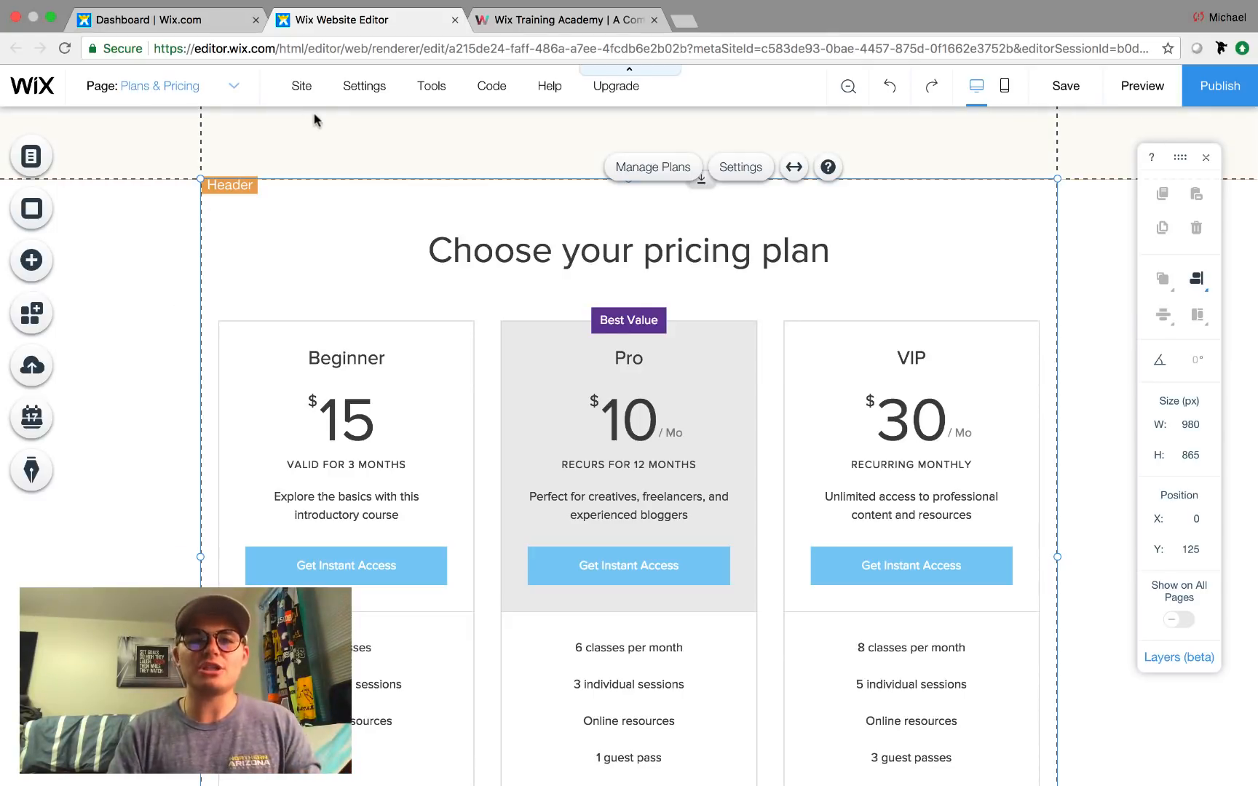
pyautogui.click(291, 148)
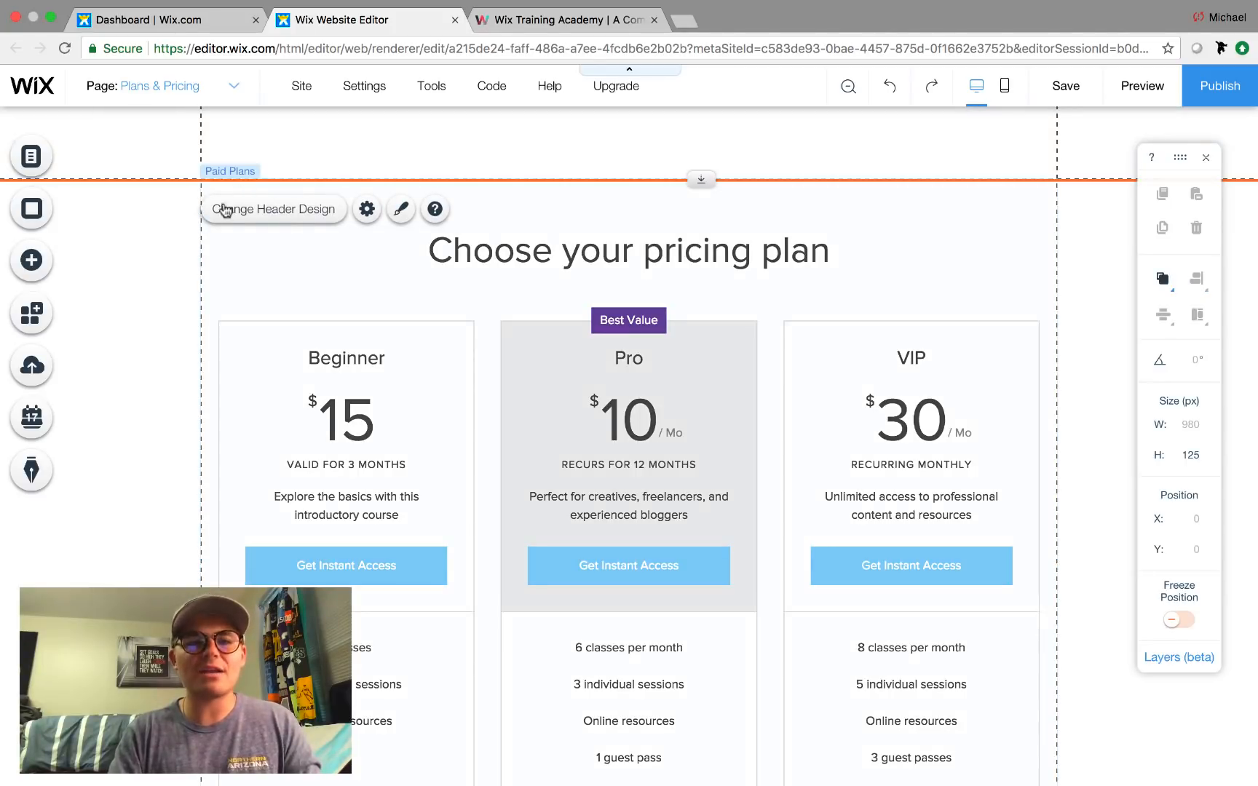
pyautogui.click(146, 286)
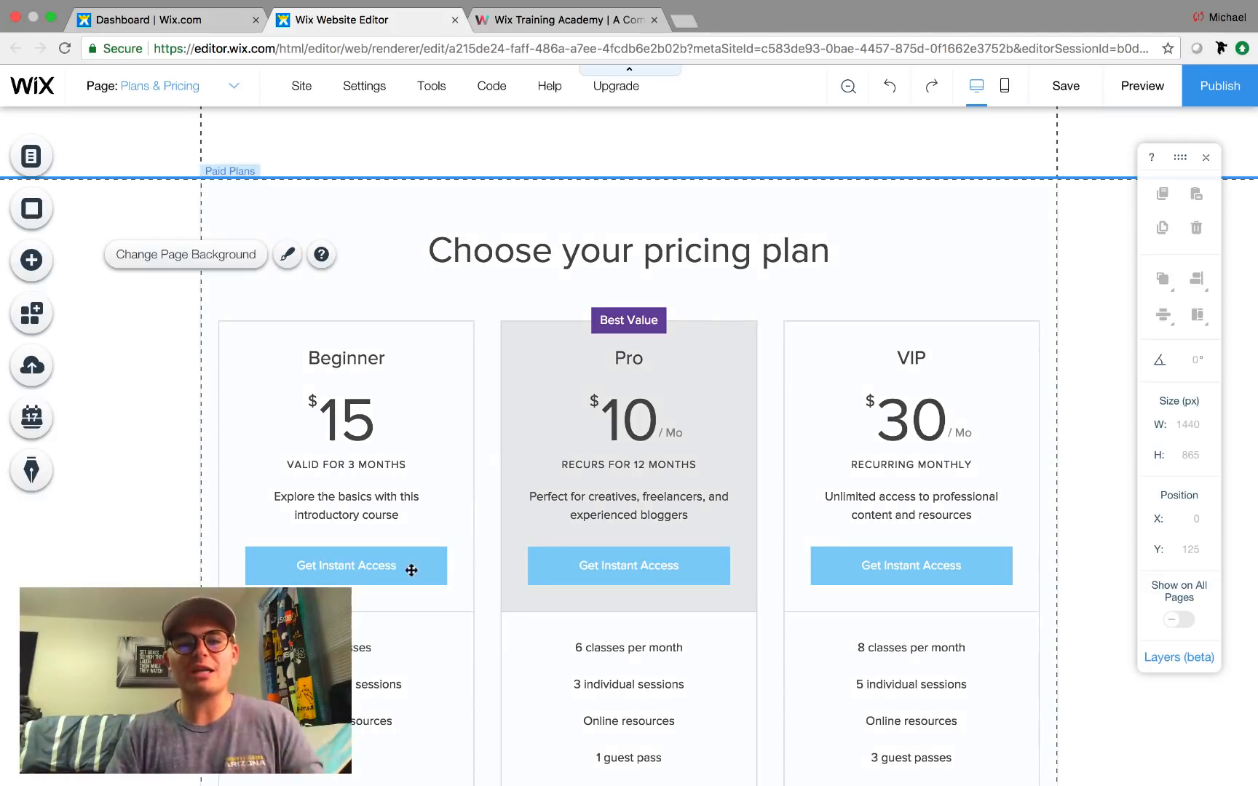
pyautogui.scroll(-3, 528, 474)
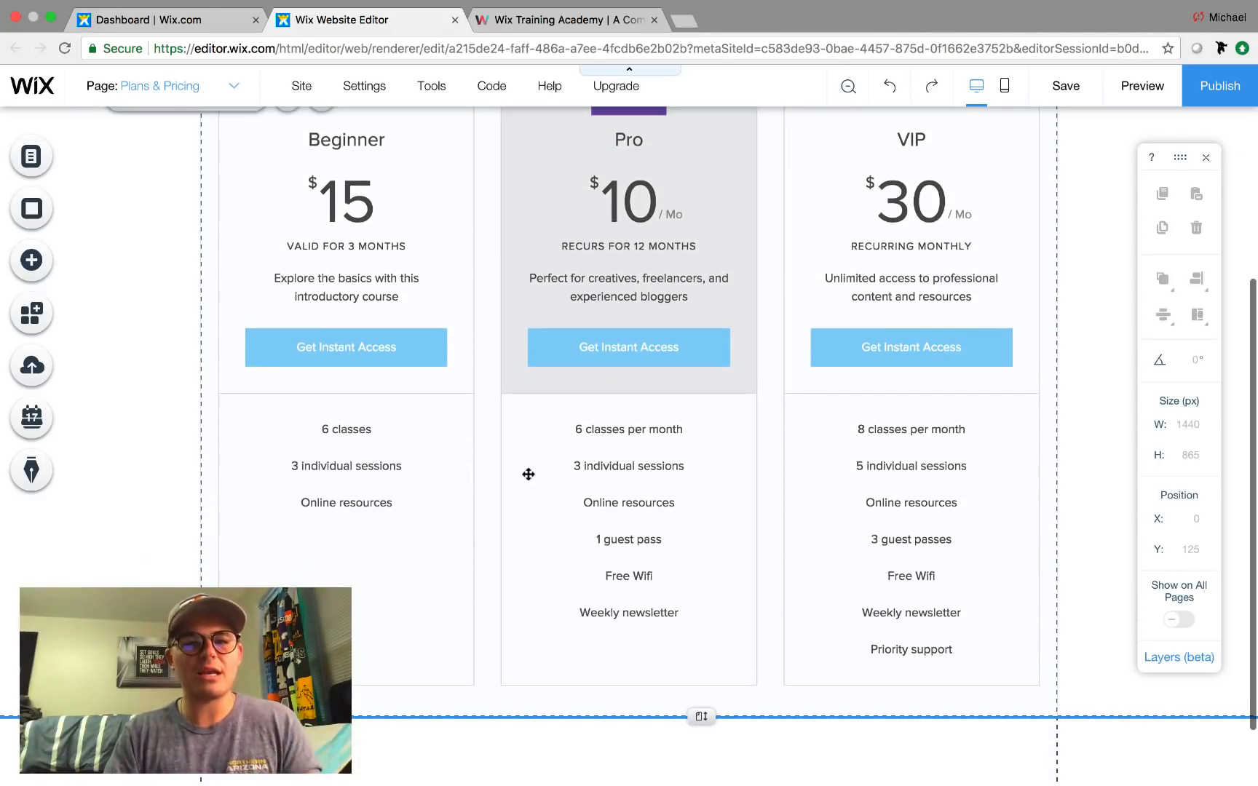
pyautogui.scroll(1, 528, 473)
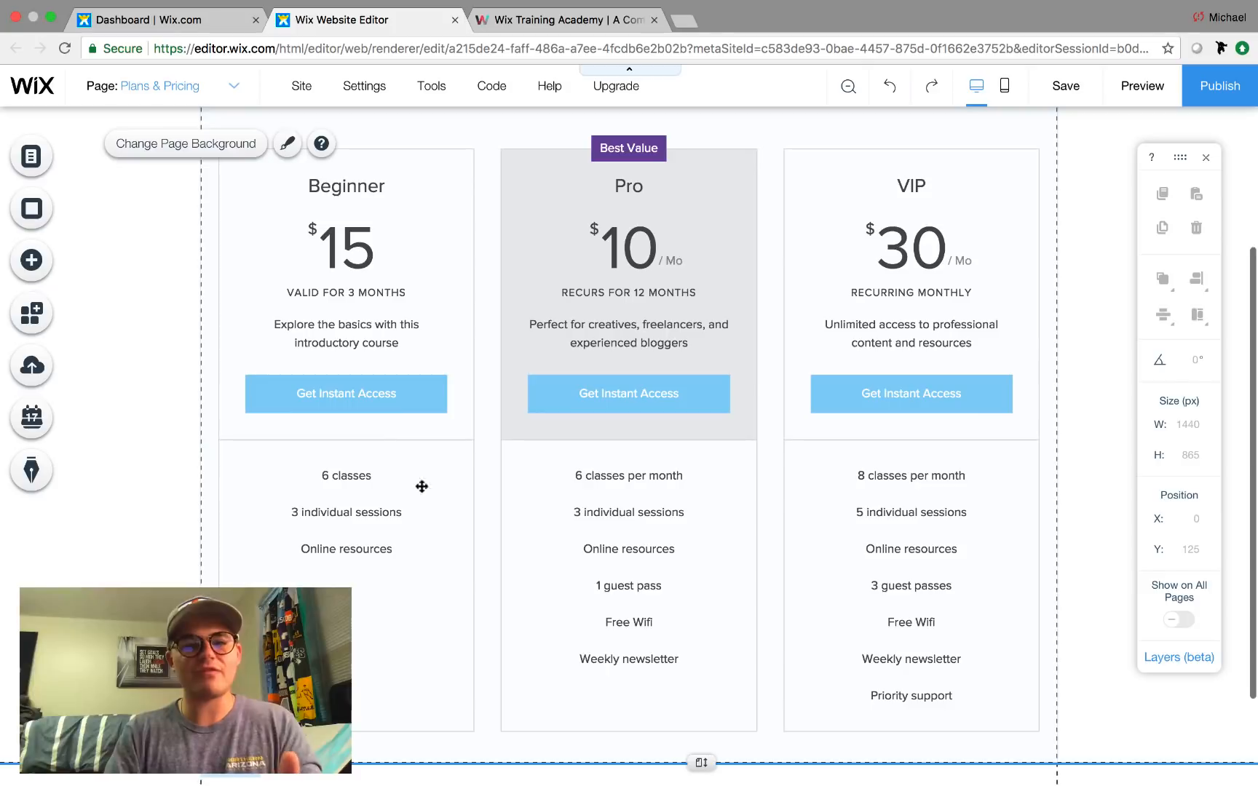
pyautogui.scroll(2, 484, 470)
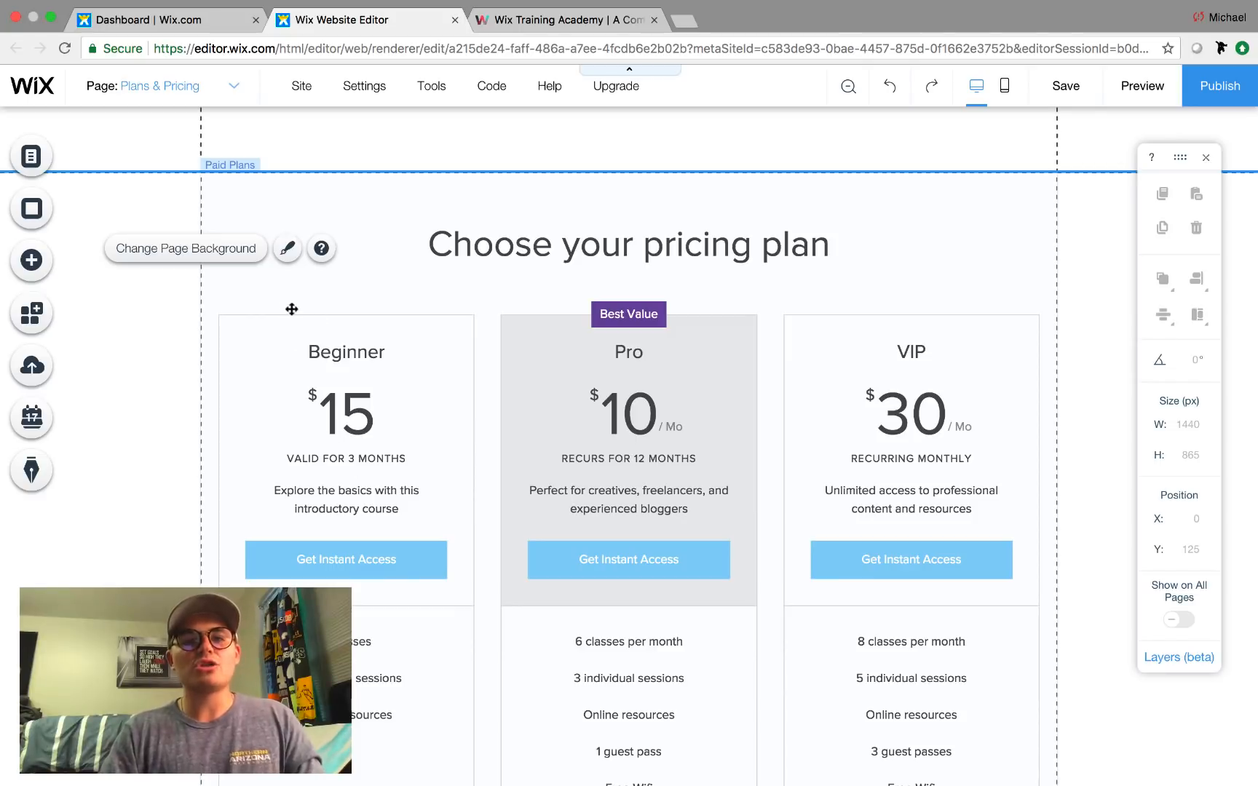
pyautogui.click(478, 431)
pyautogui.click(555, 397)
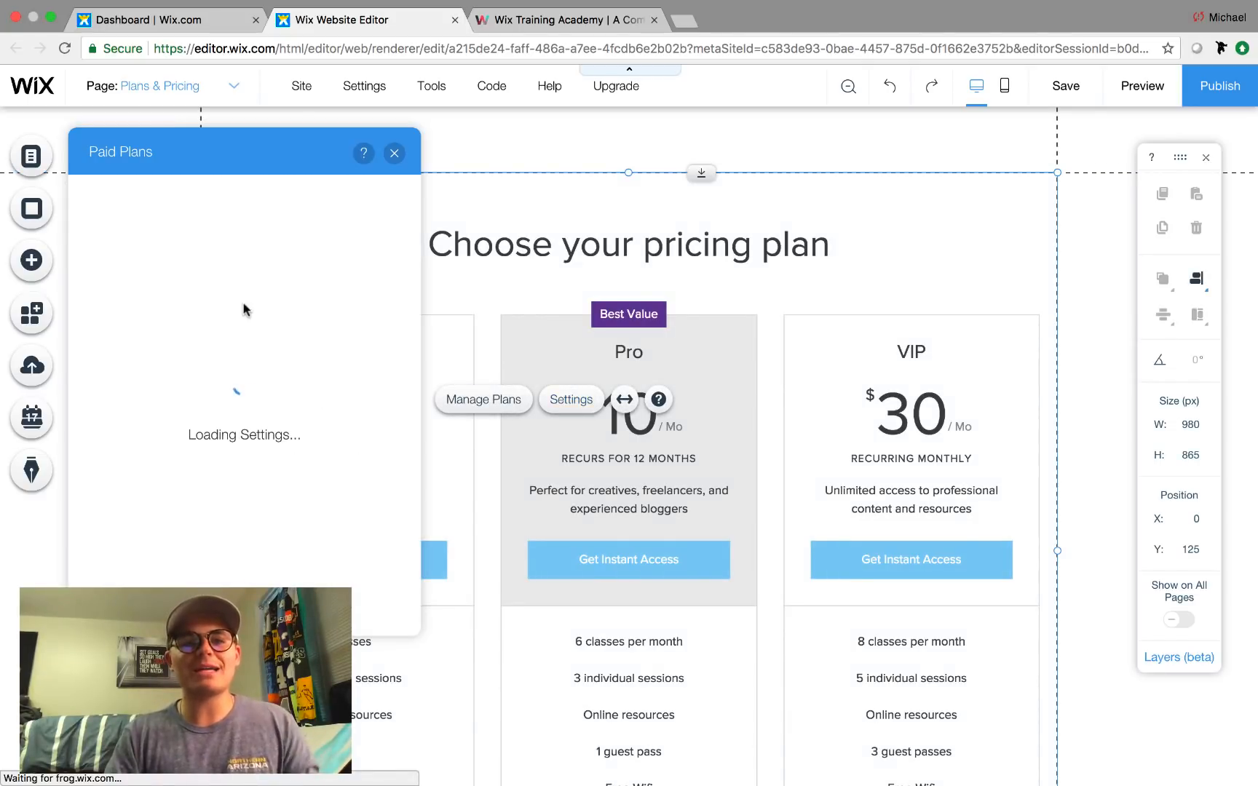
# Center-align the plan card texts in the Layout tab, keeping benefit line spacing at 1.5.
pyautogui.click(115, 269)
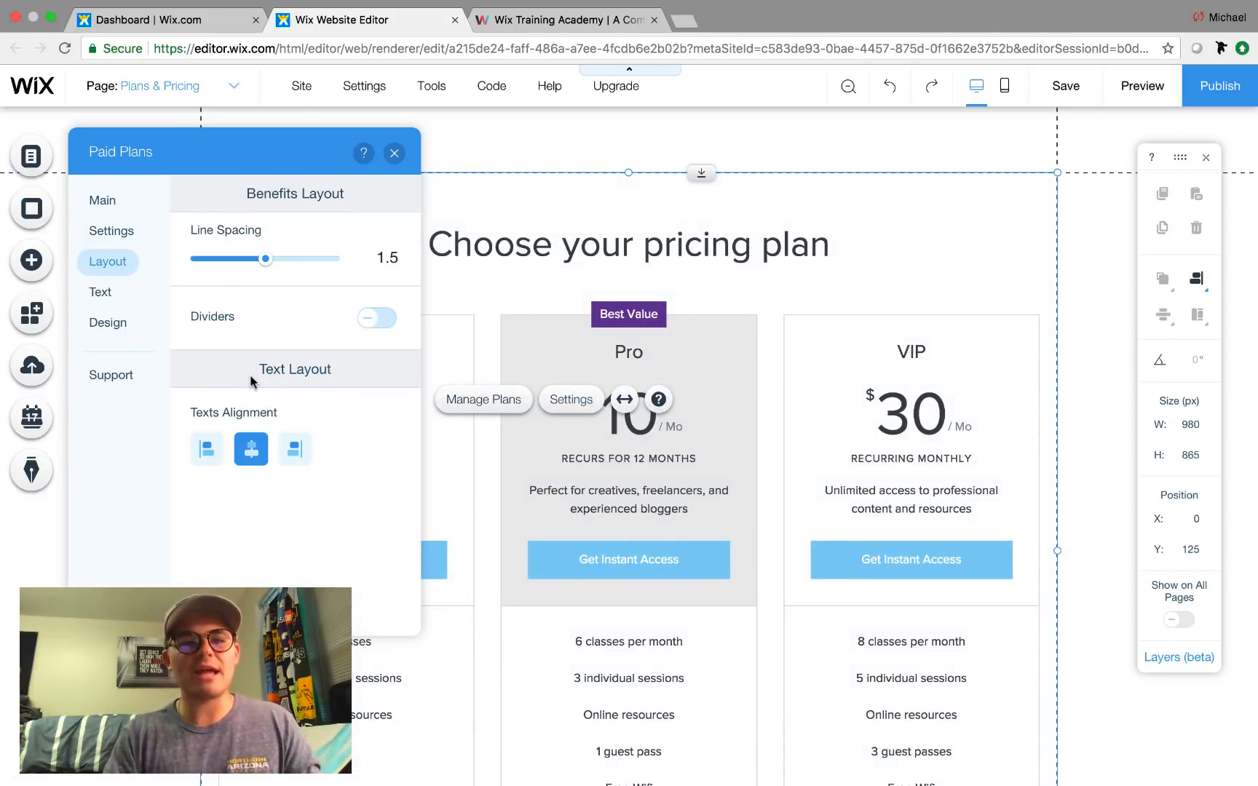
pyautogui.click(207, 450)
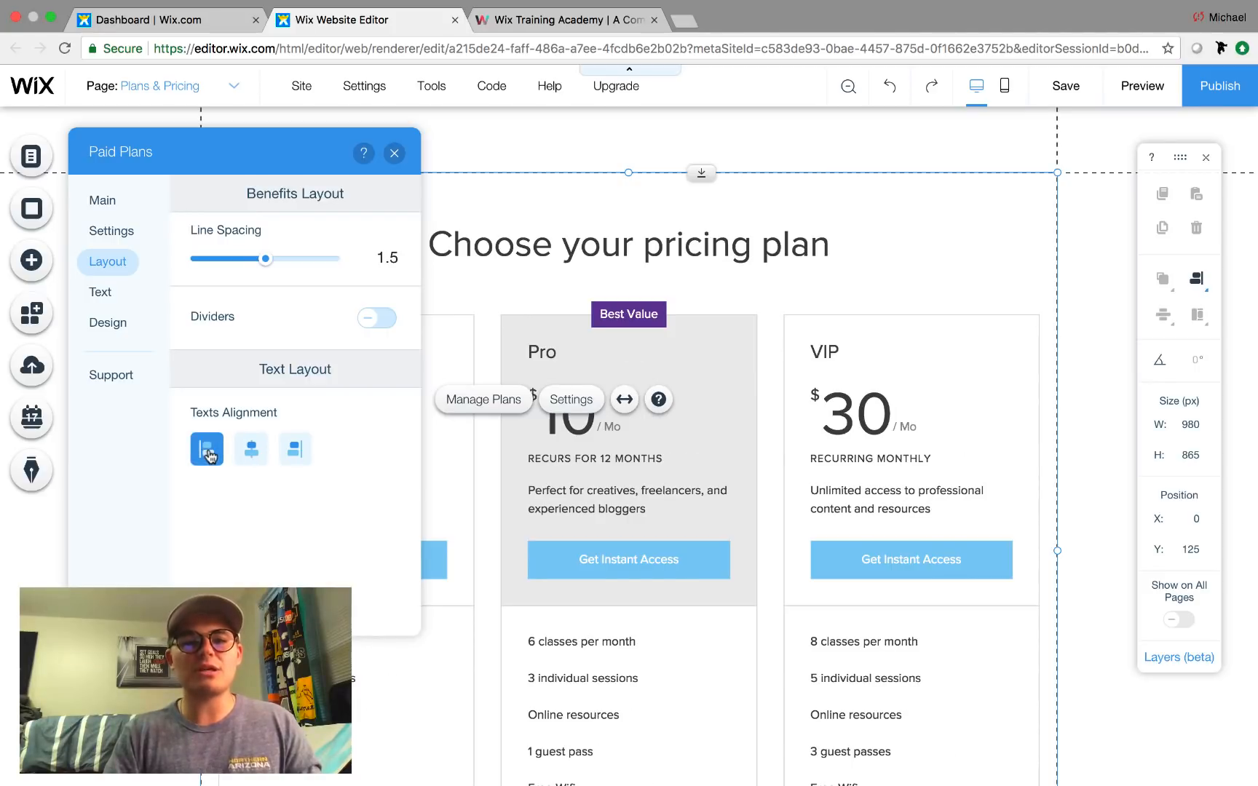
pyautogui.click(262, 452)
pyautogui.click(294, 450)
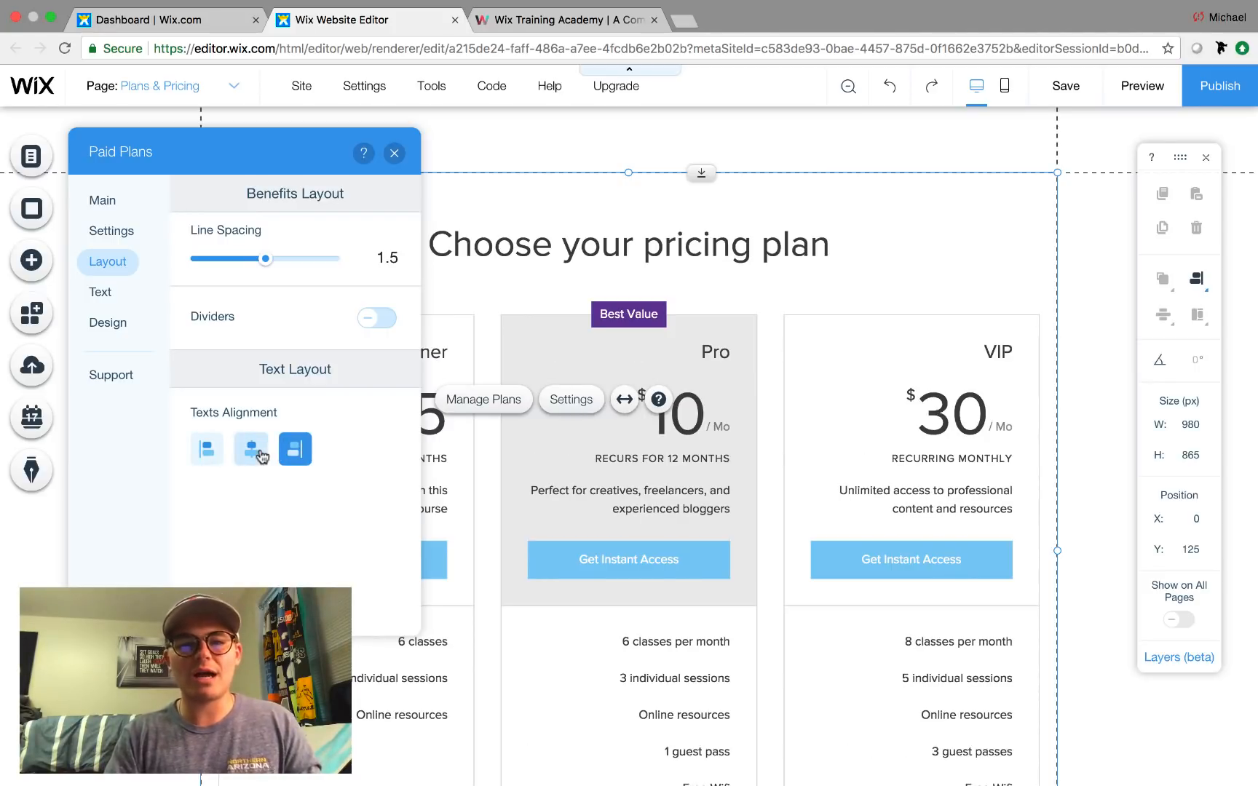
pyautogui.click(260, 452)
pyautogui.moveTo(265, 260)
pyautogui.mouseDown()
pyautogui.moveTo(299, 266)
pyautogui.moveTo(266, 270)
pyautogui.mouseUp()
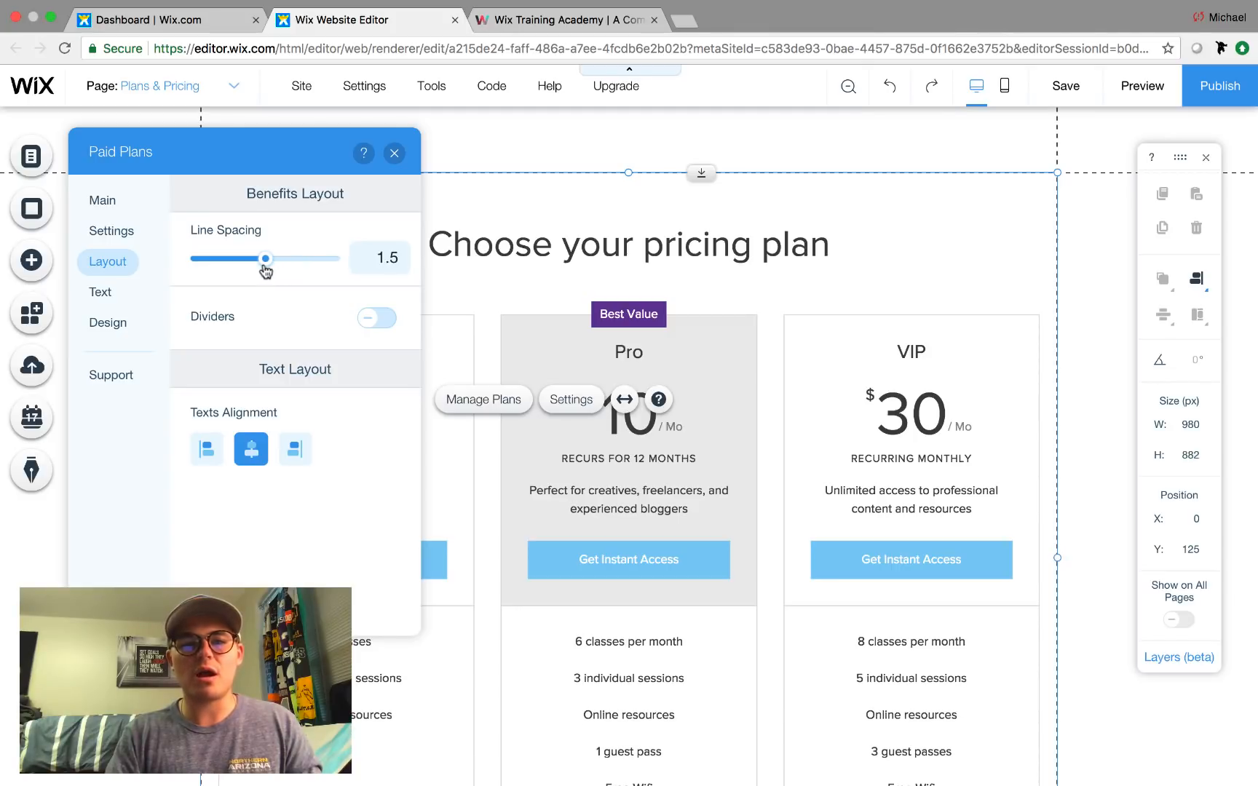
# Try divider lines between benefit rows, then turn them off again.
pyautogui.click(367, 318)
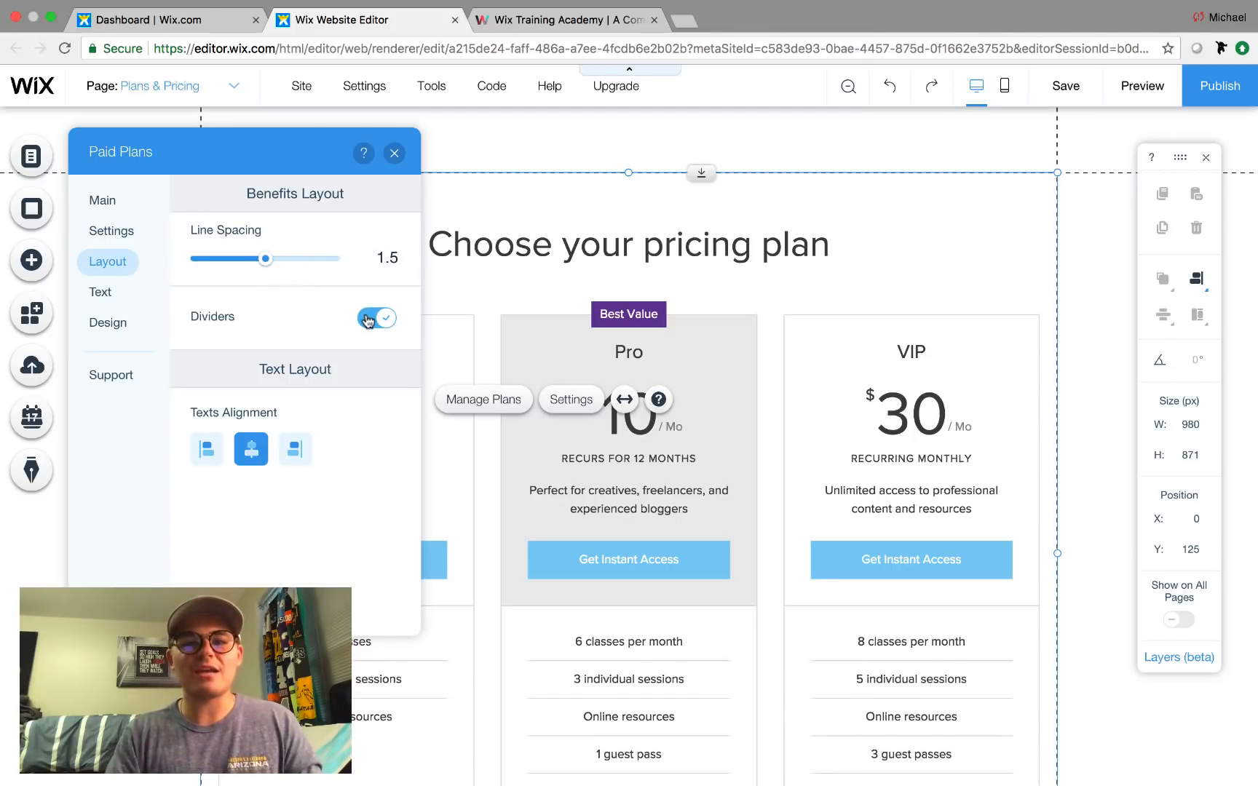
pyautogui.scroll(-2, 632, 688)
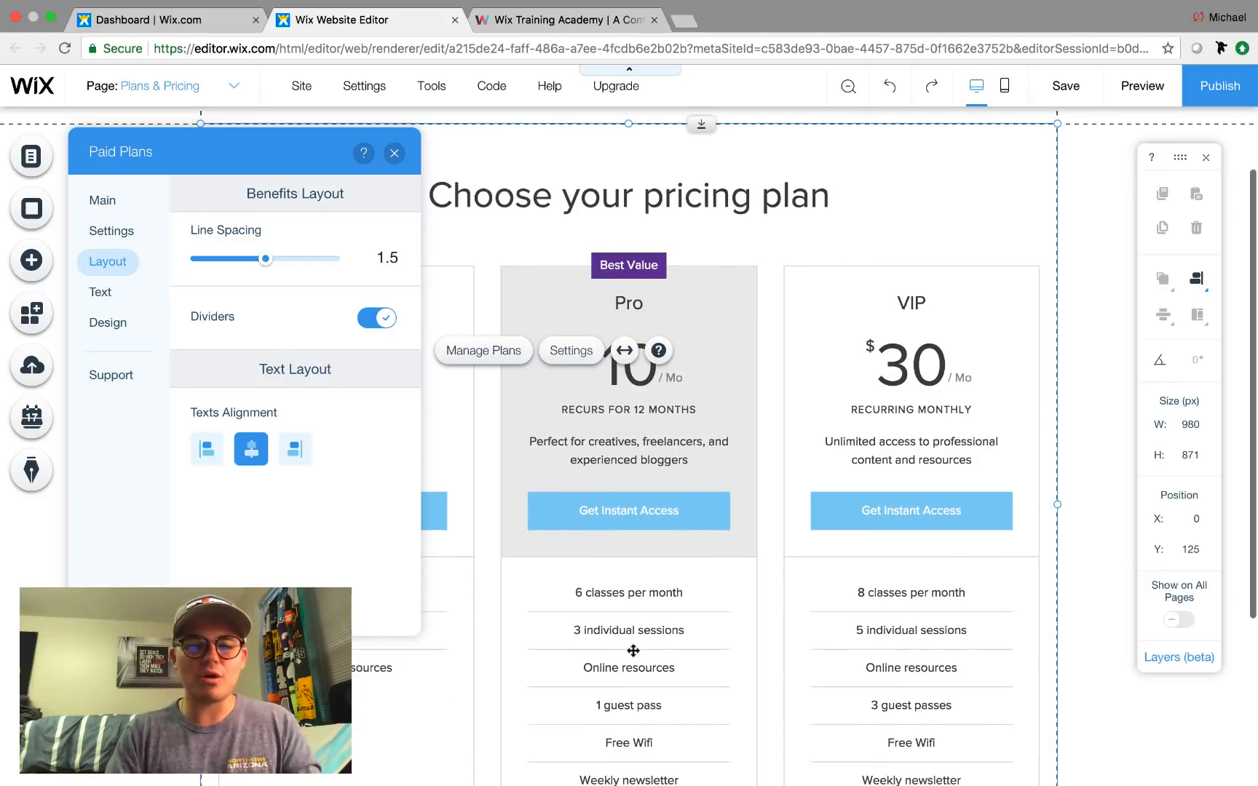
pyautogui.click(385, 320)
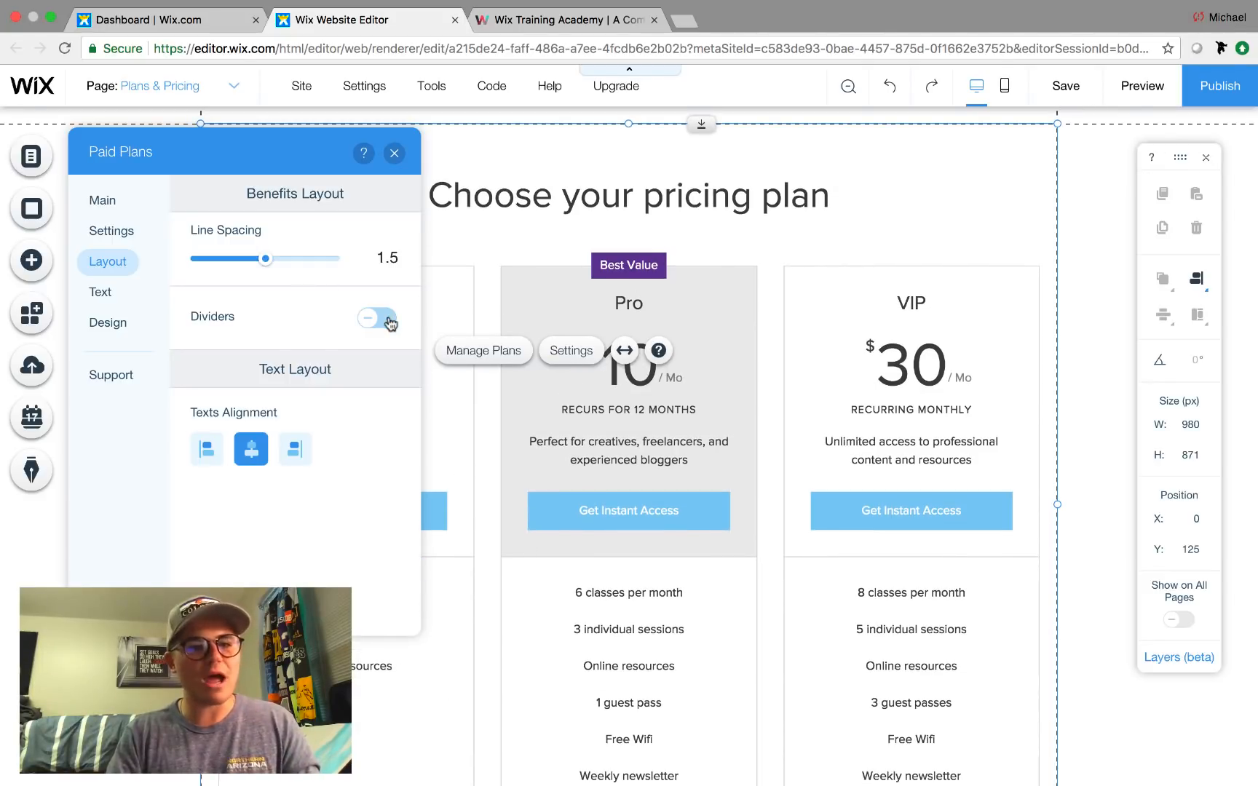
pyautogui.click(109, 233)
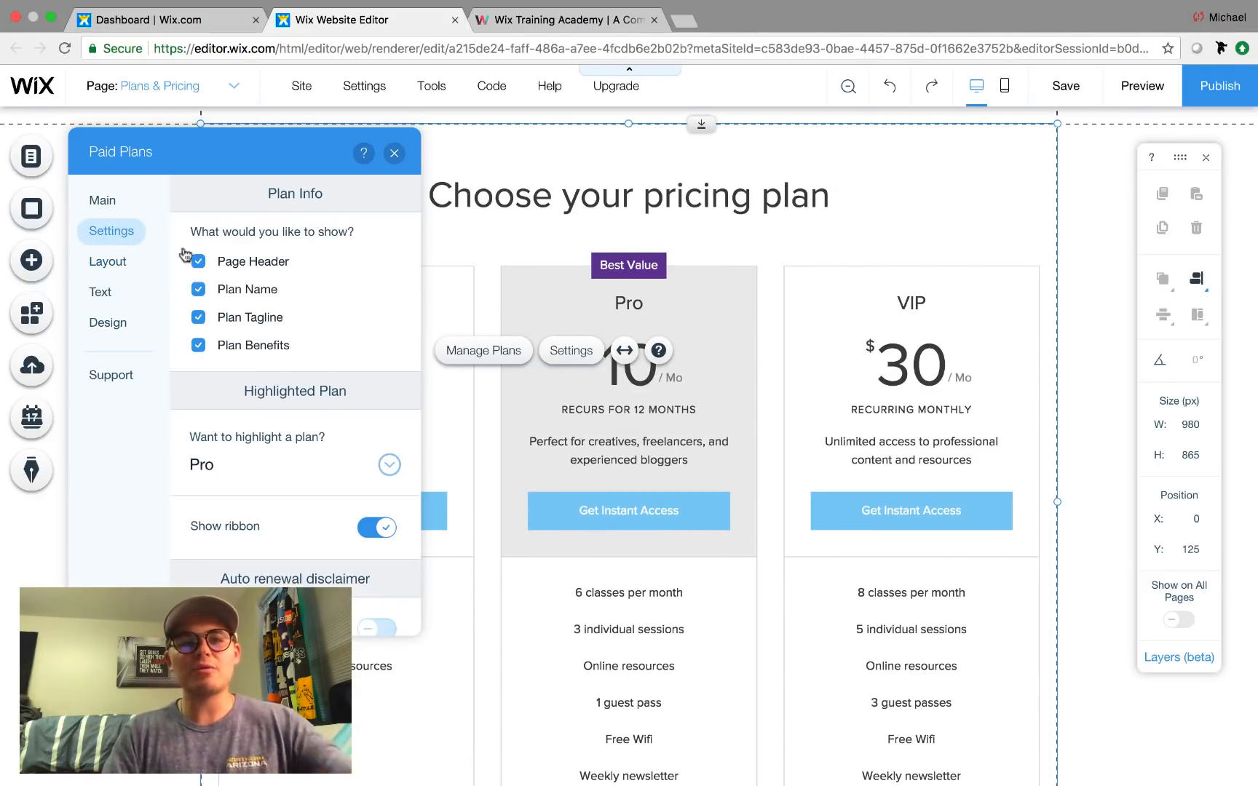
# Hide the 'Choose your pricing plan' header, keeping plan names, taglines and benefits visible.
pyautogui.scroll(-1, 341, 357)
pyautogui.scroll(1, 340, 356)
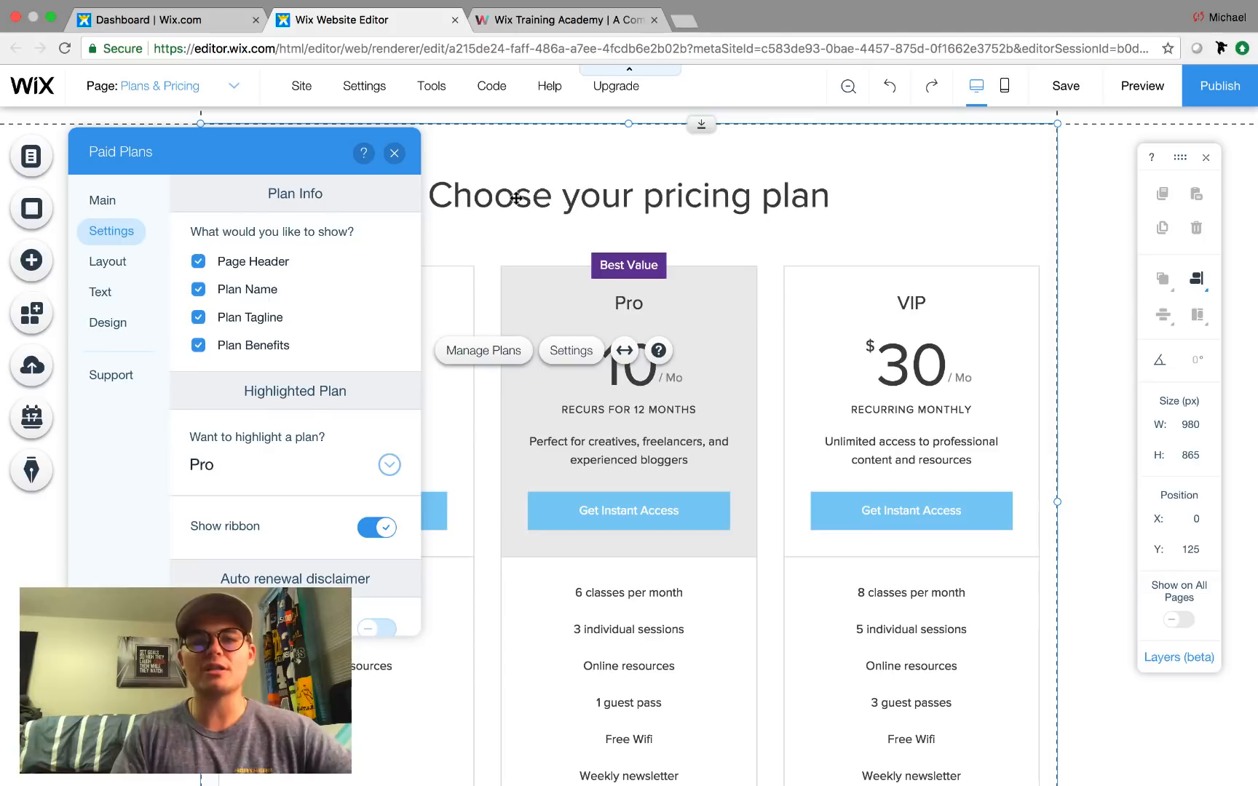
pyautogui.click(197, 262)
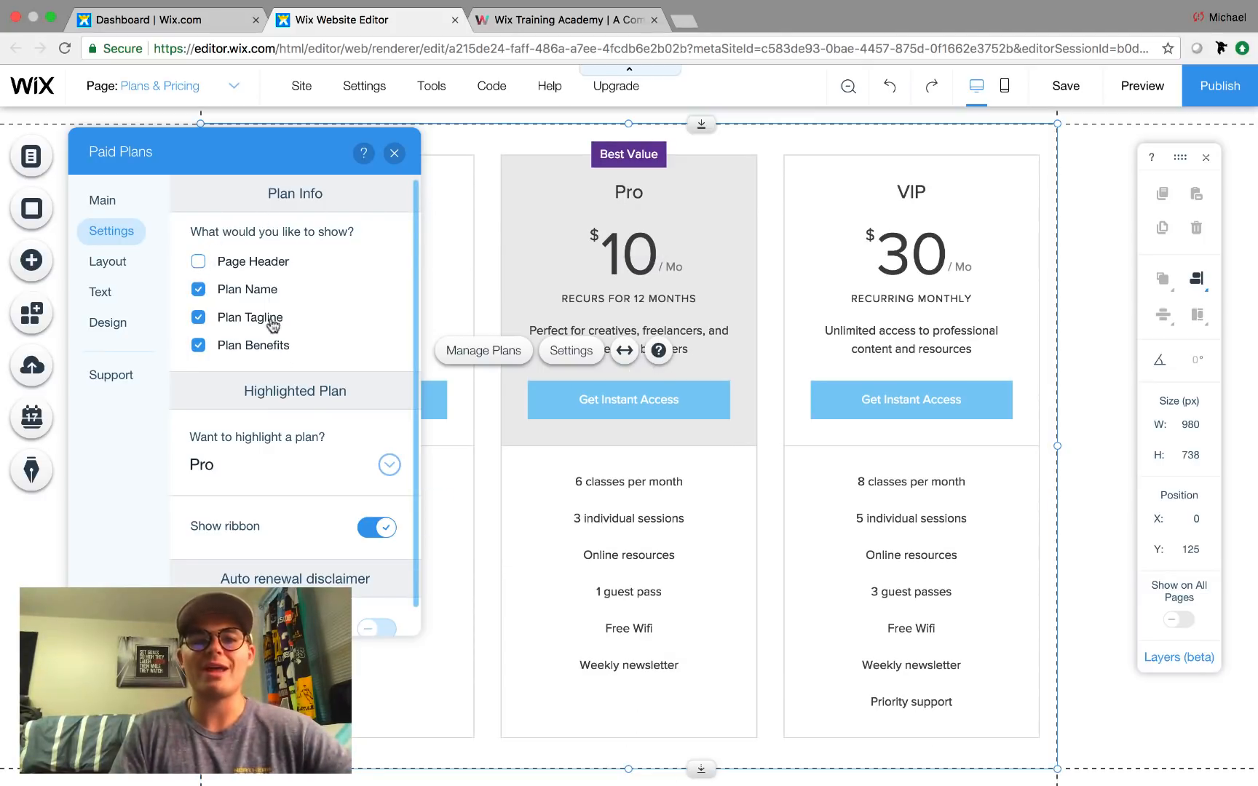
pyautogui.click(199, 290)
pyautogui.click(199, 318)
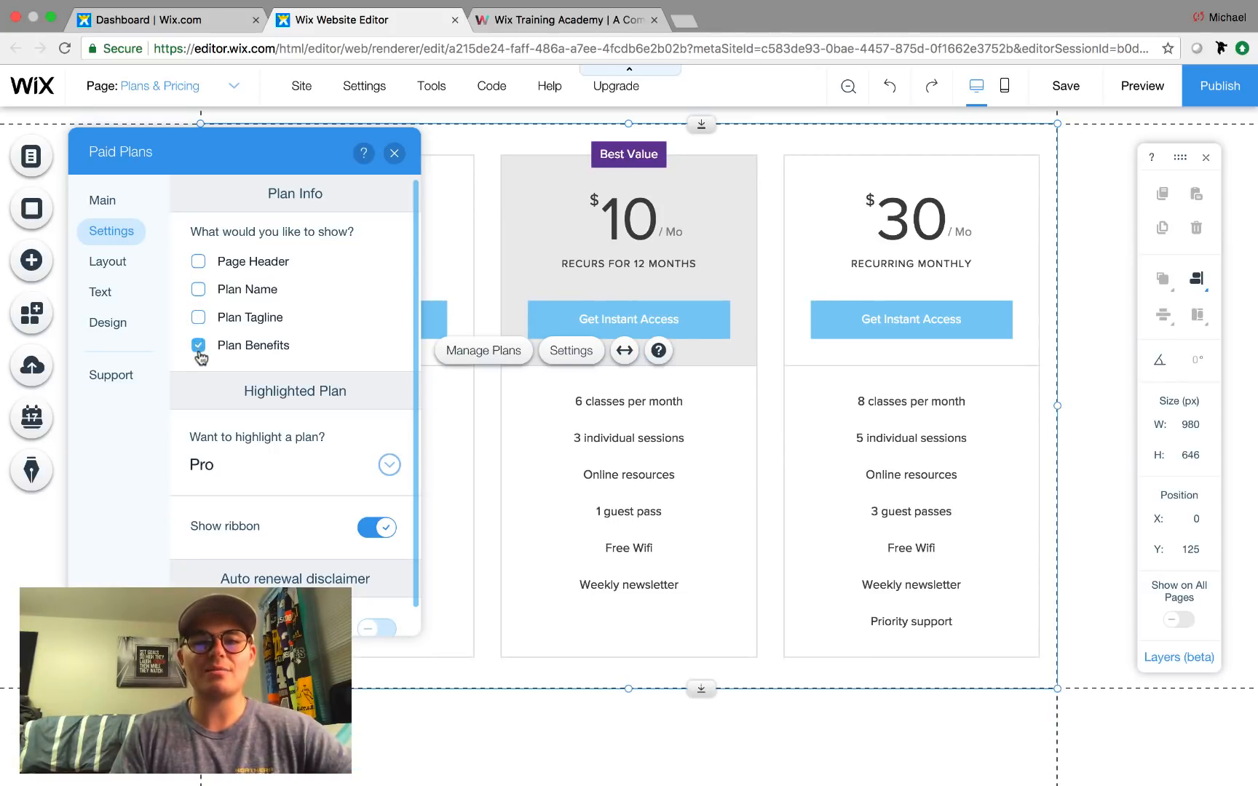
pyautogui.click(199, 348)
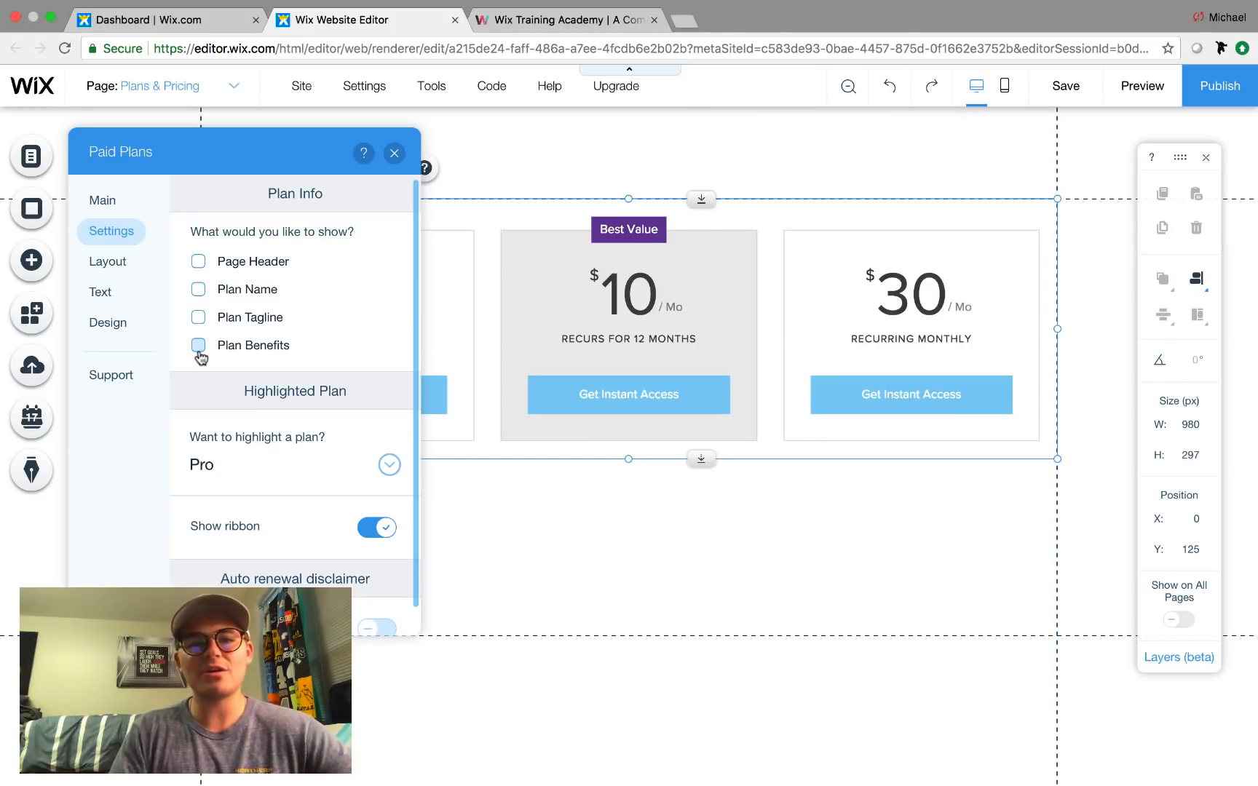
pyautogui.click(198, 317)
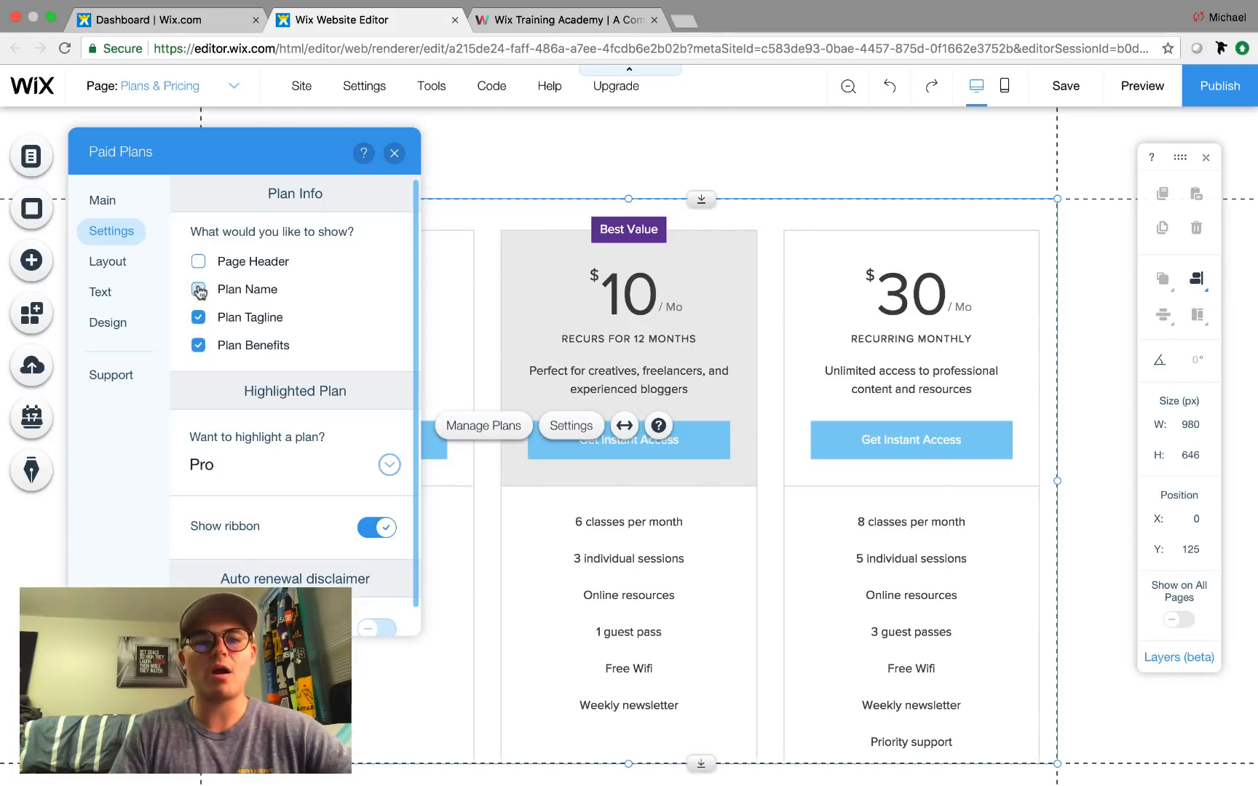
pyautogui.click(198, 289)
pyautogui.scroll(-1, 320, 379)
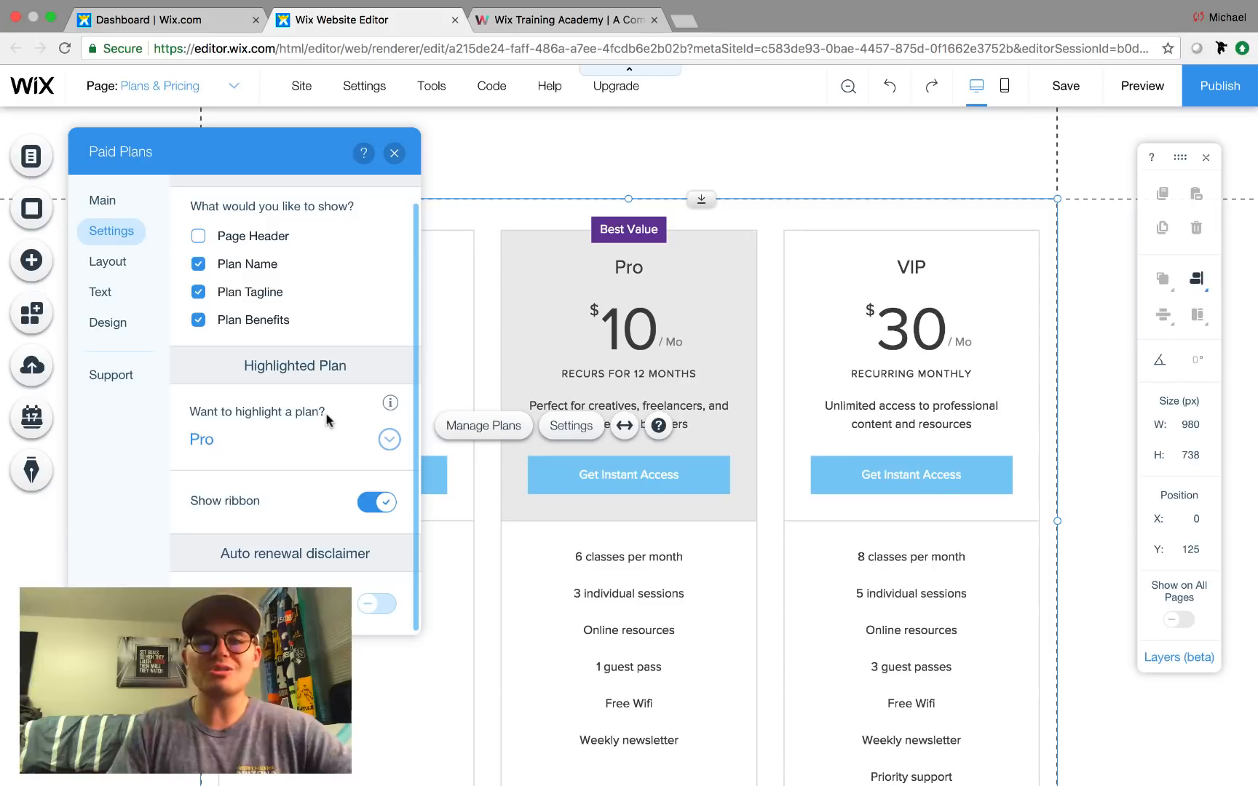
# Keep Pro as the Best Value highlighted plan and leave the auto-renewal disclaimer off.
pyautogui.click(247, 452)
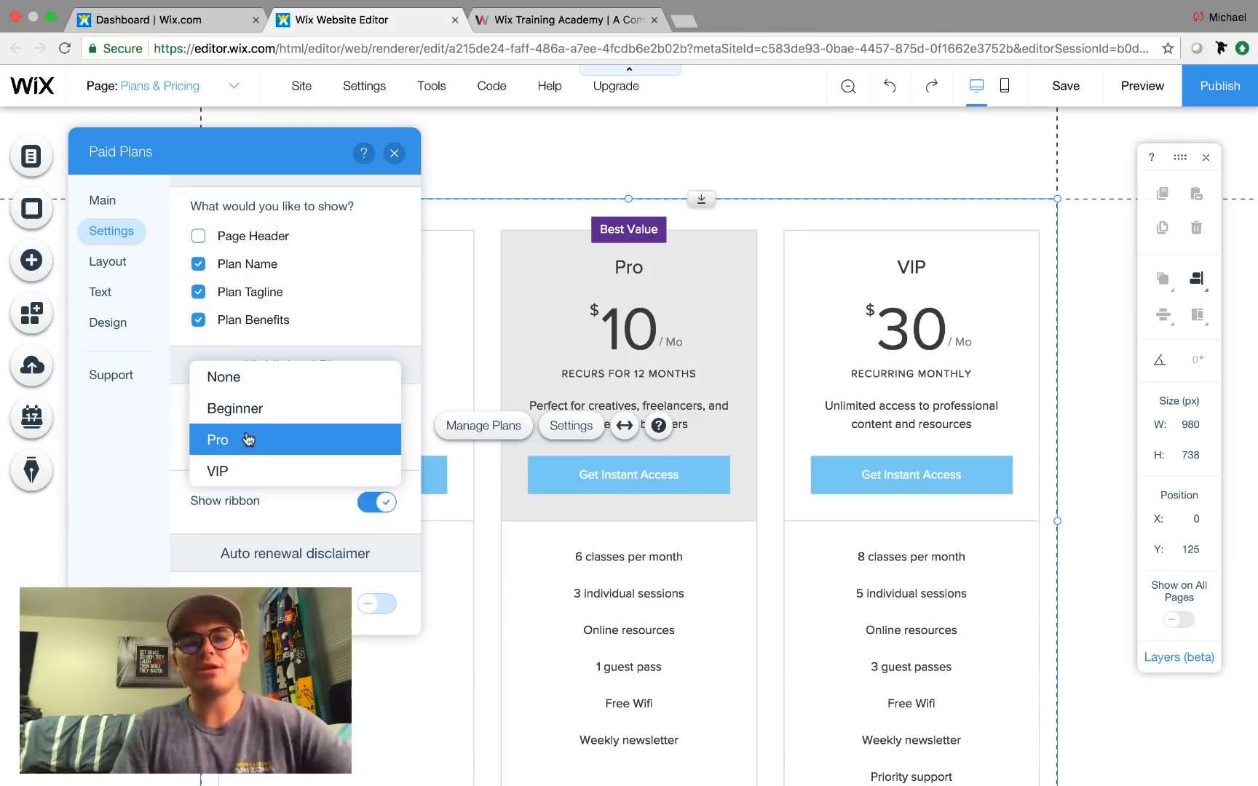
pyautogui.click(233, 473)
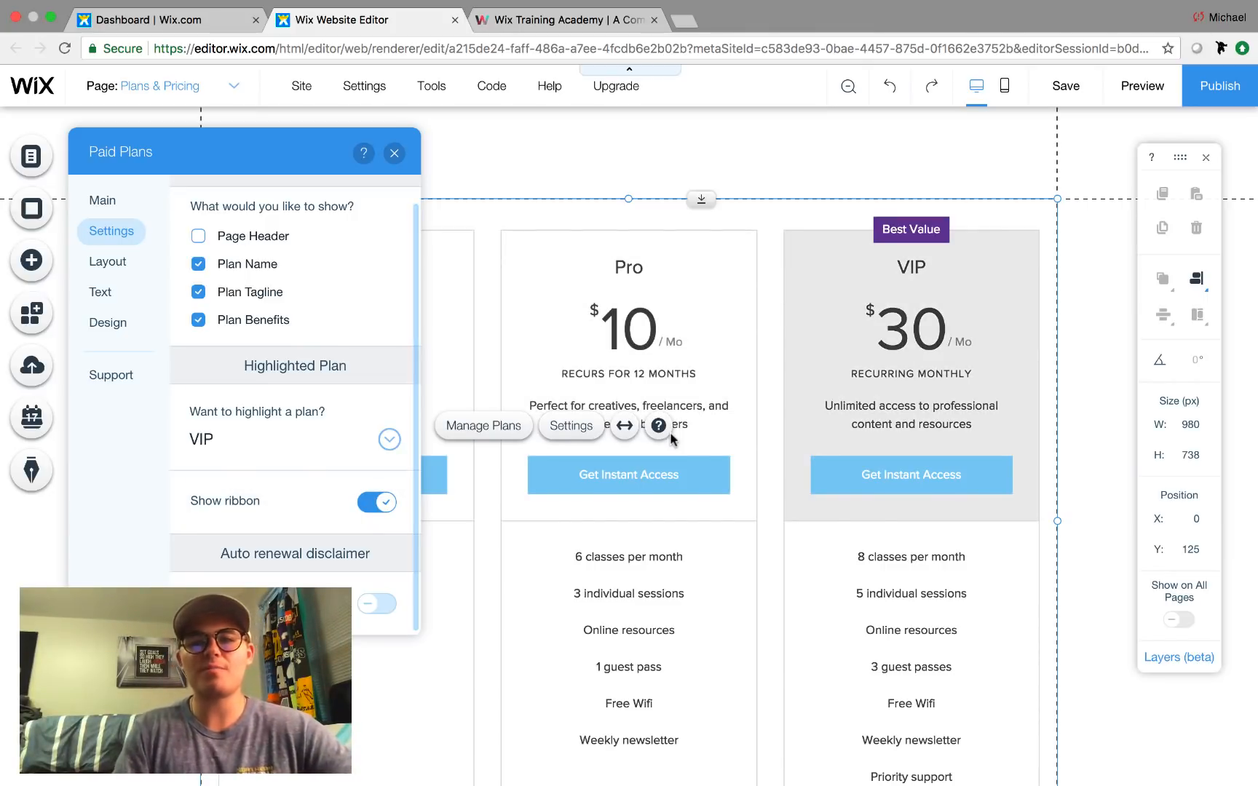
pyautogui.click(270, 438)
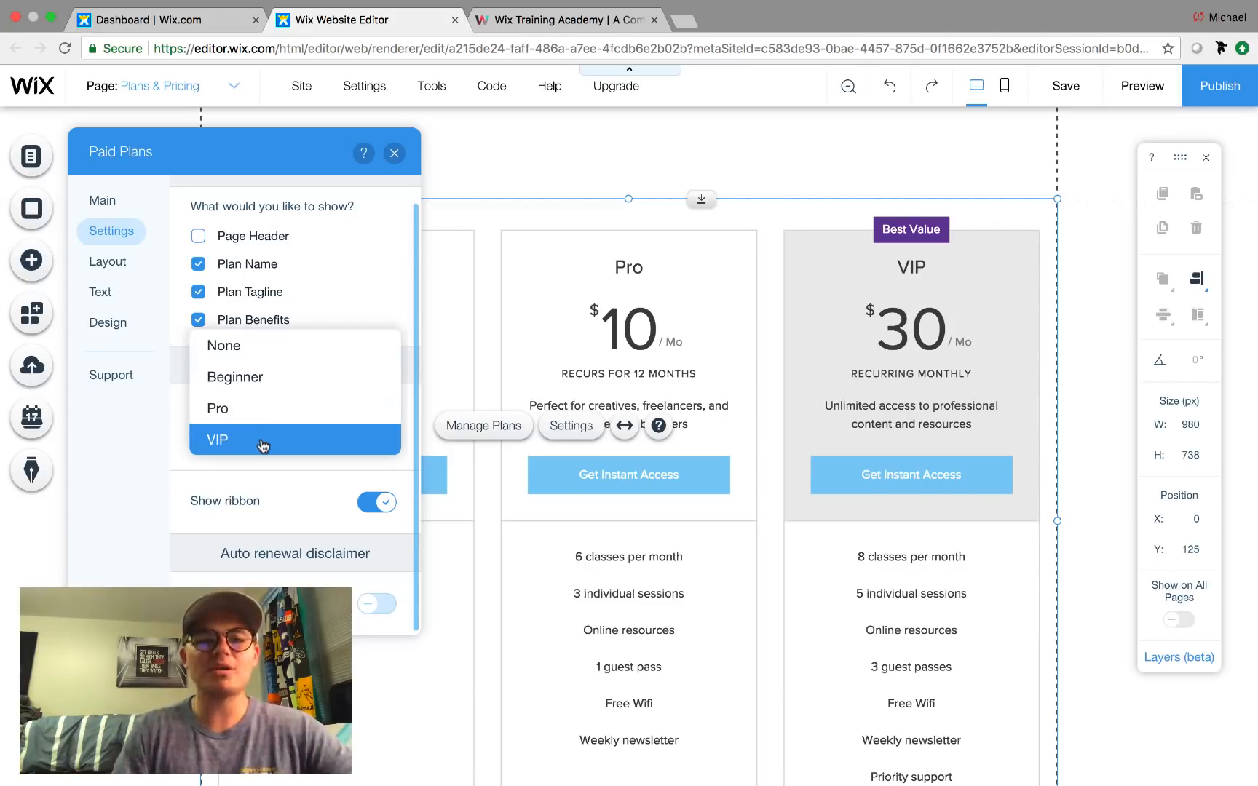
pyautogui.click(259, 404)
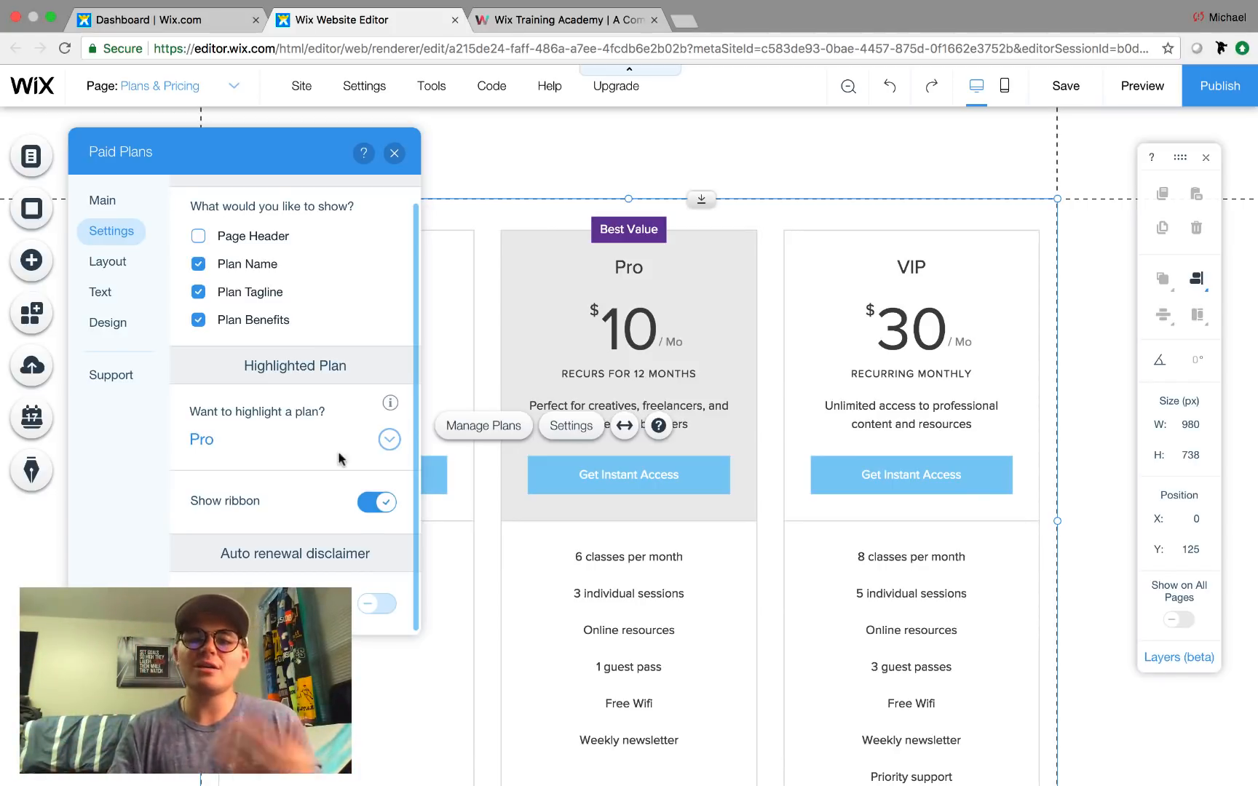
pyautogui.click(371, 610)
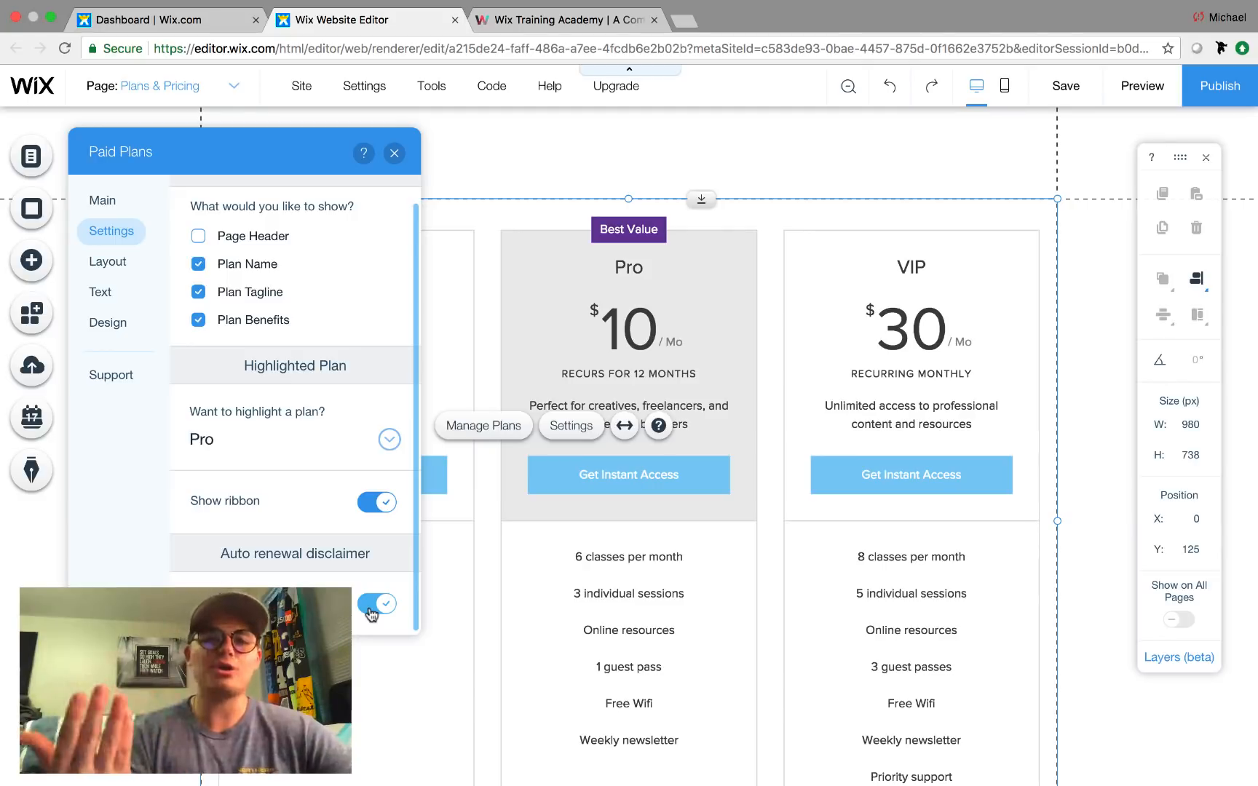
pyautogui.click(371, 610)
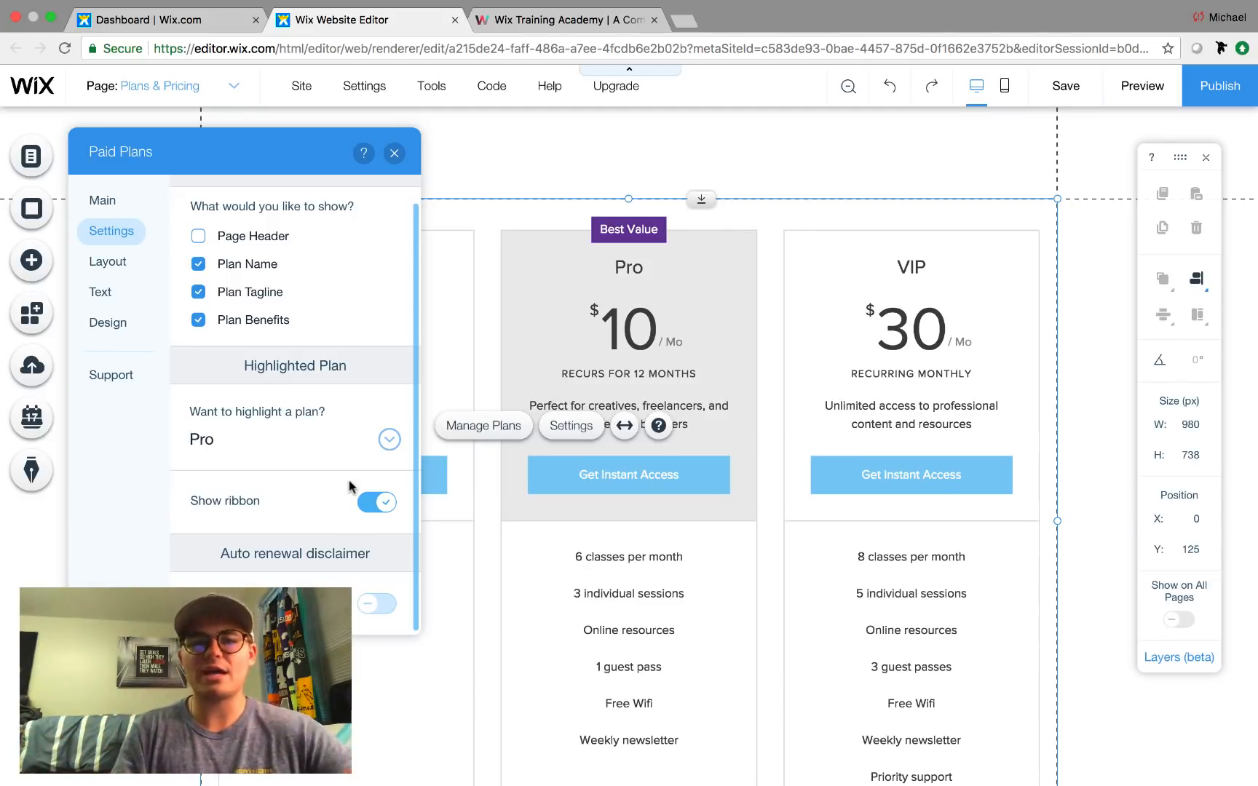
pyautogui.scroll(1, 349, 486)
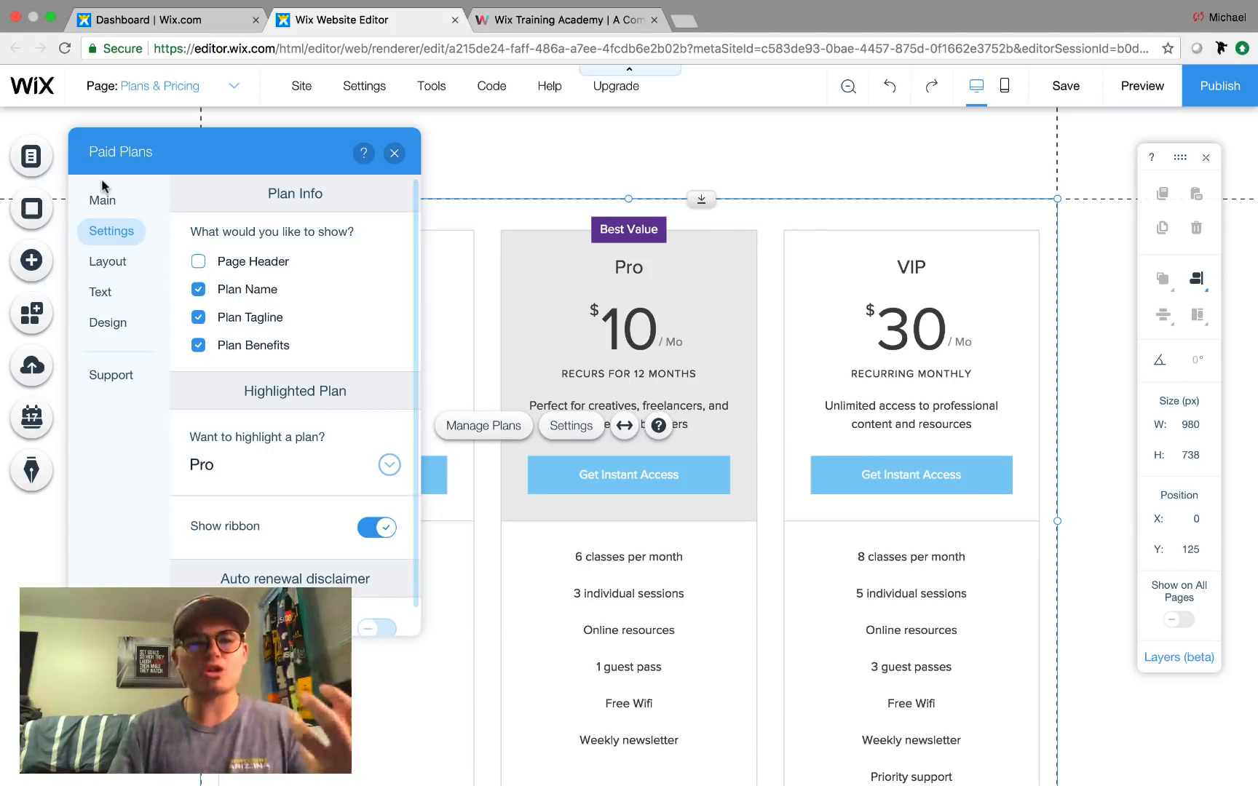
pyautogui.click(96, 211)
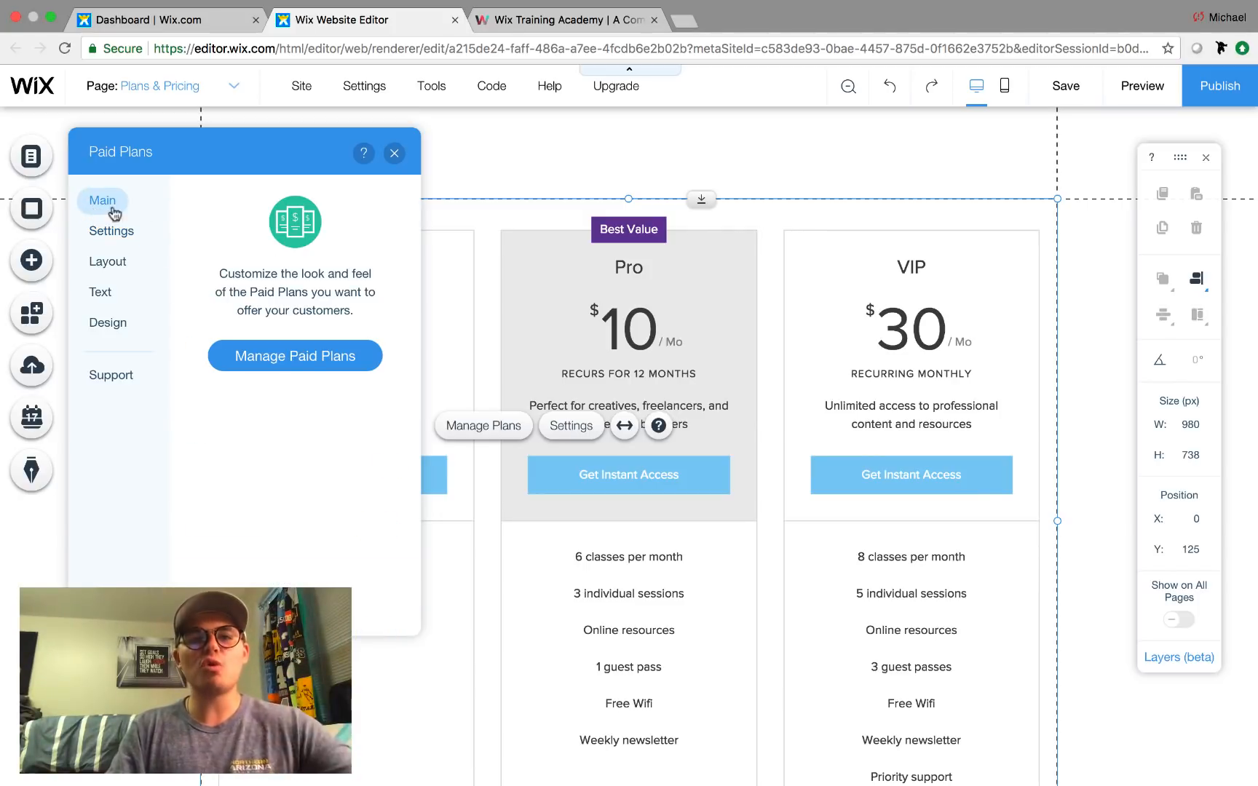
# Open Manage Paid Plans and dismiss the welcome popup with Get Started!
pyautogui.click(298, 372)
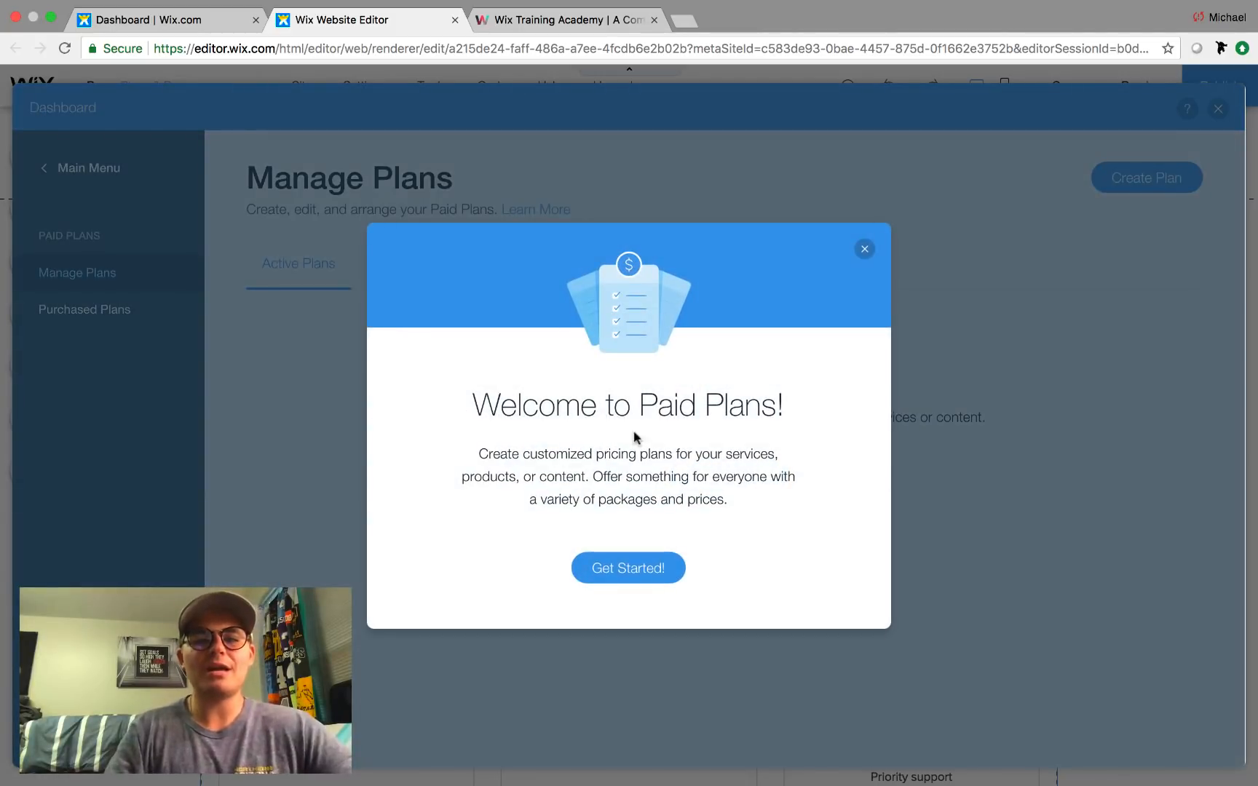
pyautogui.click(630, 571)
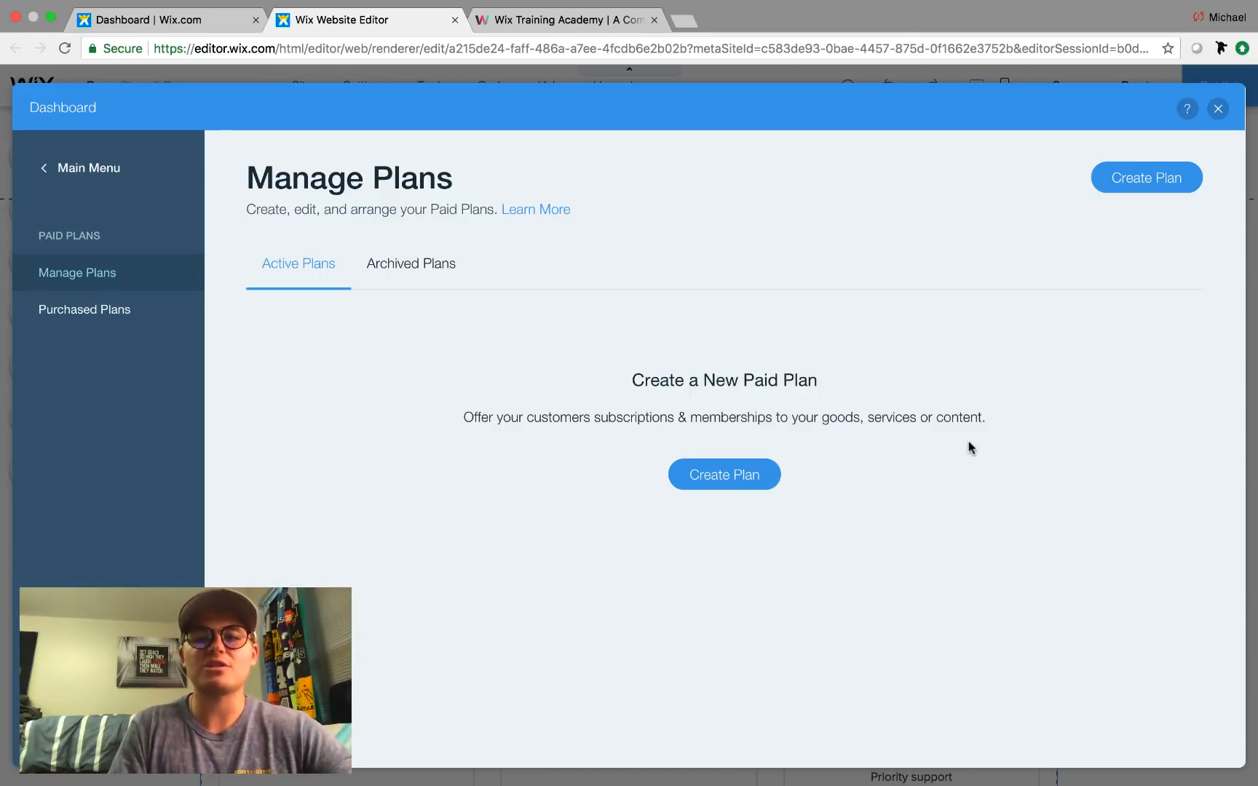
# Create a new paid plan titled 'Platinum Membership'.
pyautogui.click(730, 486)
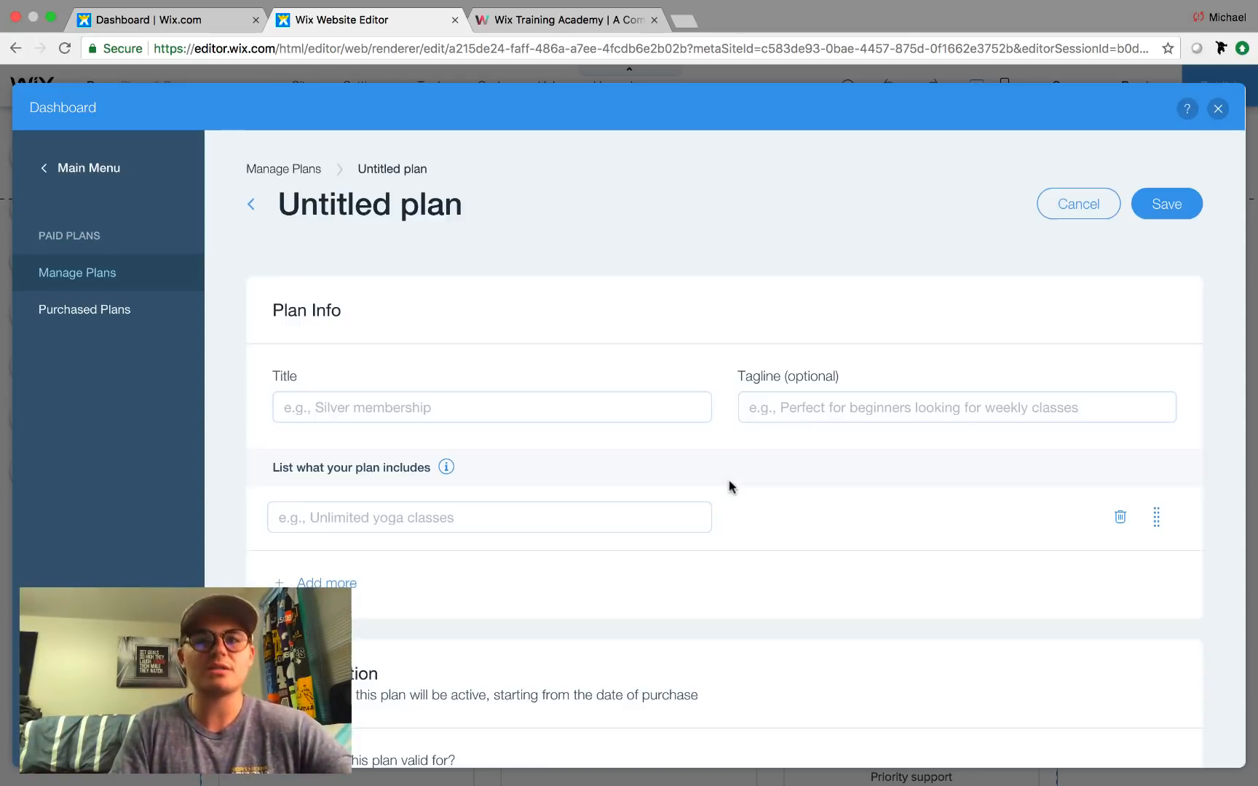
pyautogui.scroll(-2, 402, 355)
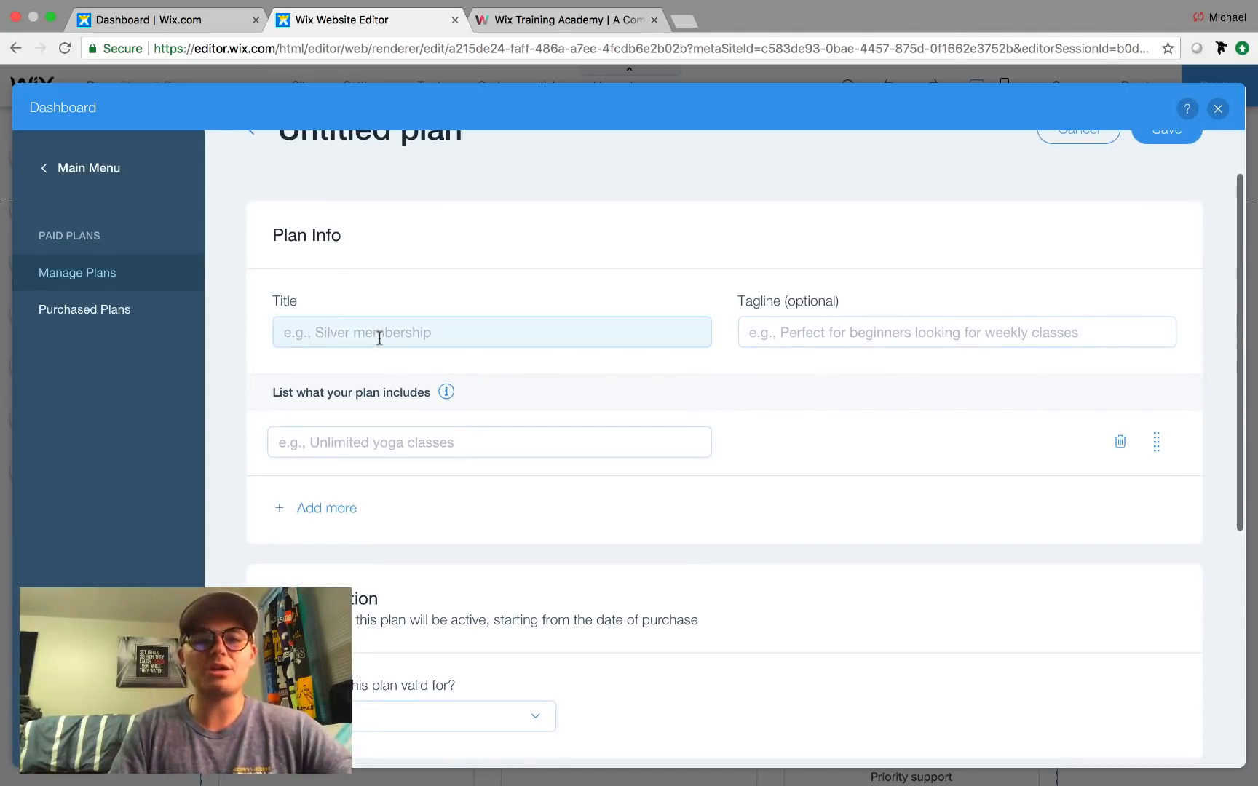
pyautogui.click(379, 332)
pyautogui.write('Silver')
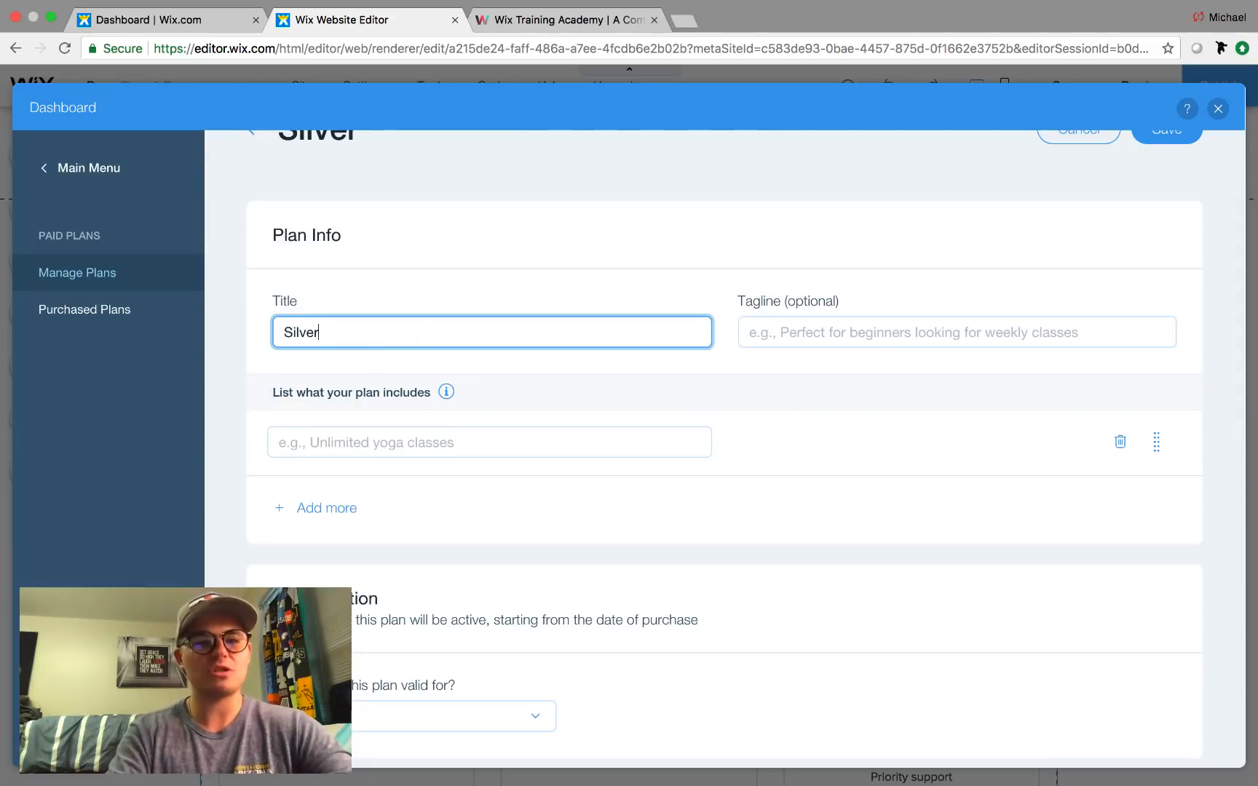
pyautogui.write(' Membership')
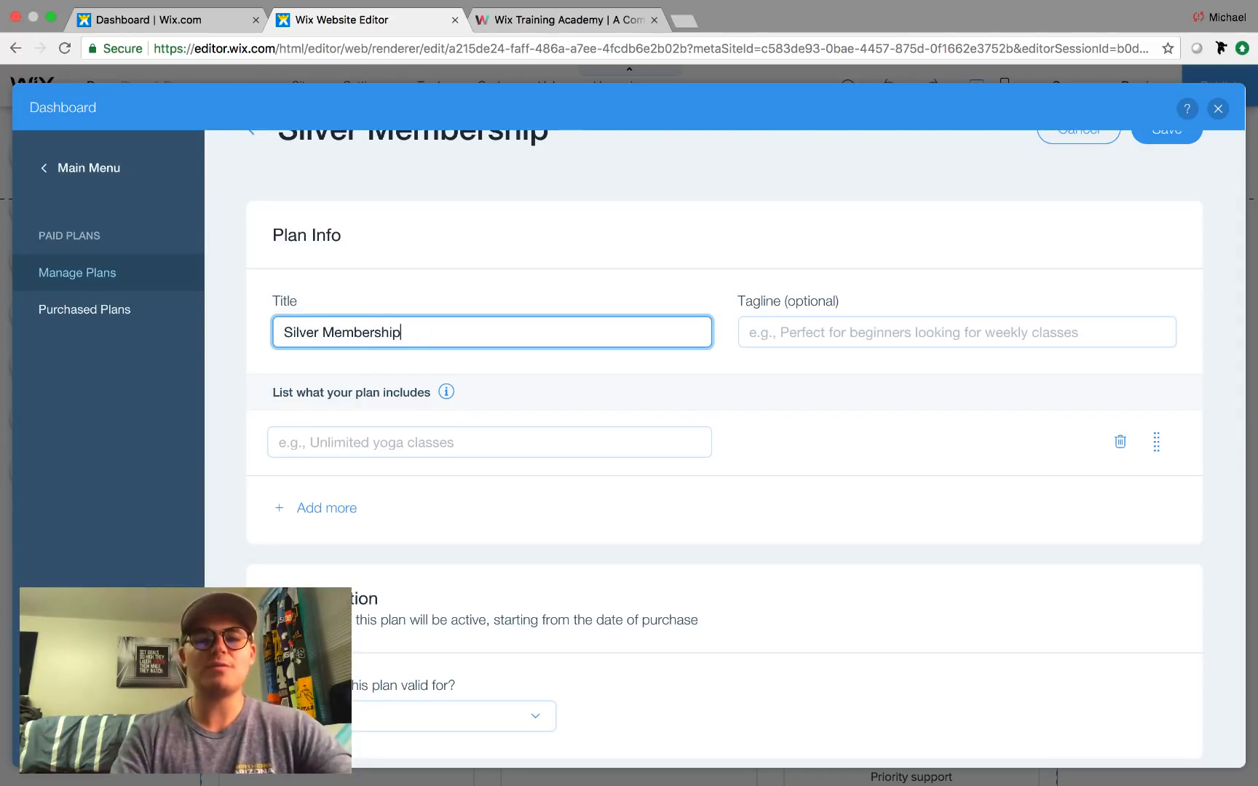
pyautogui.moveTo(252, 331); pyautogui.dragTo(320, 332)
pyautogui.press('BackSpace')
pyautogui.write('Platin')
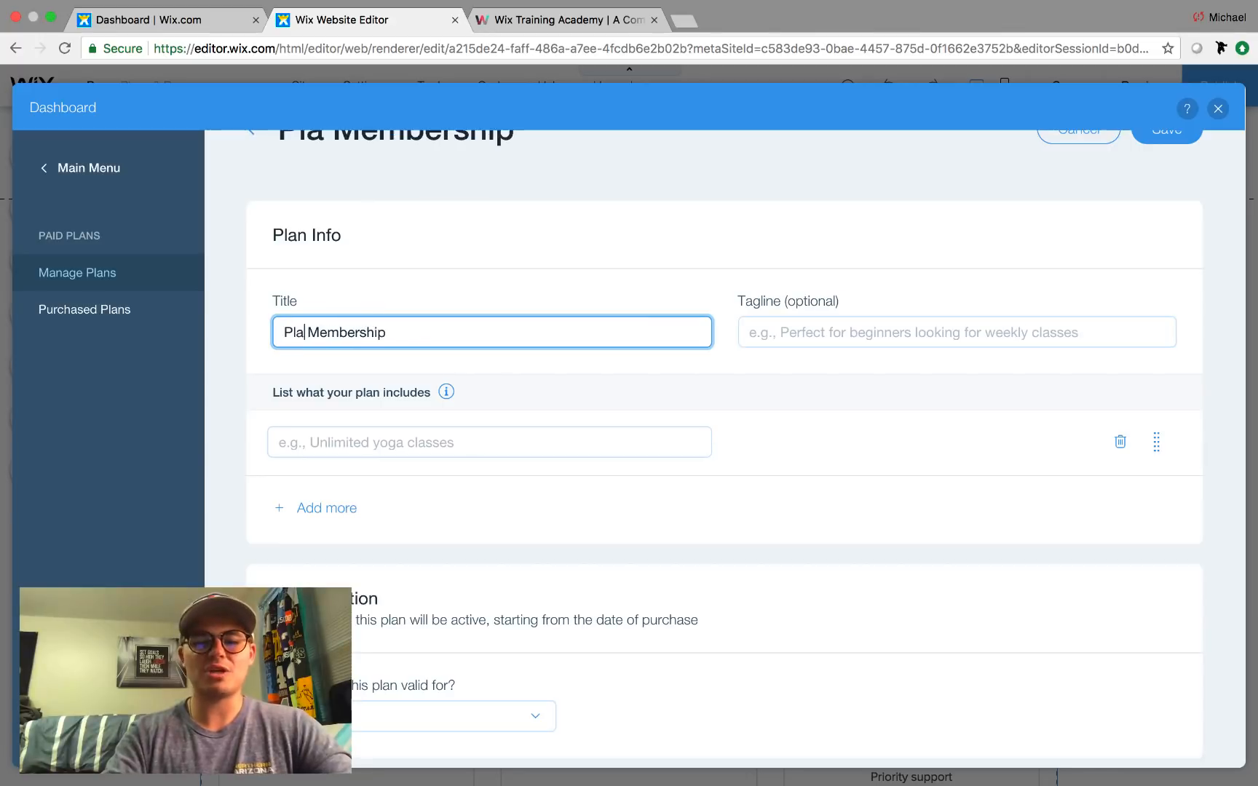
pyautogui.write('um')
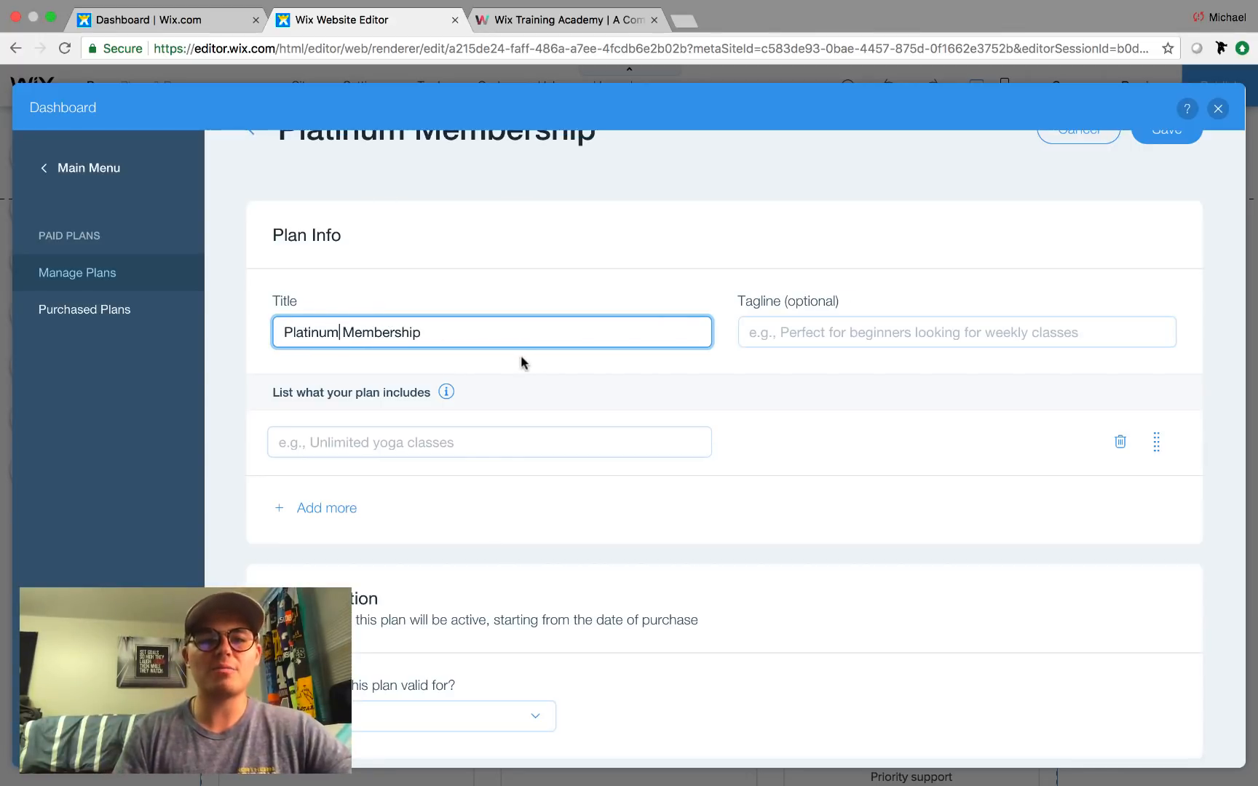
pyautogui.click(814, 336)
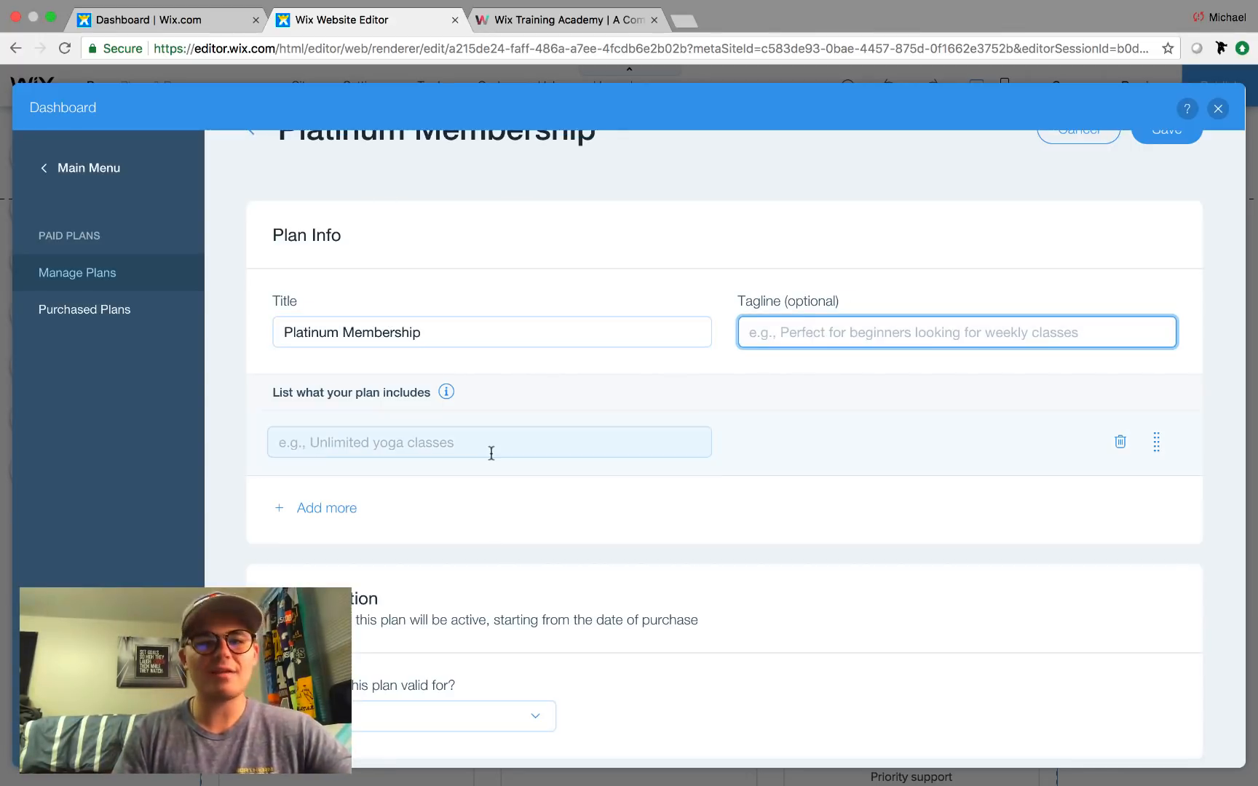
# List Free Wifi and Free Breakfast as the plan's benefits, then open the duration dropdown.
pyautogui.scroll(-2, 492, 452)
pyautogui.click(377, 384)
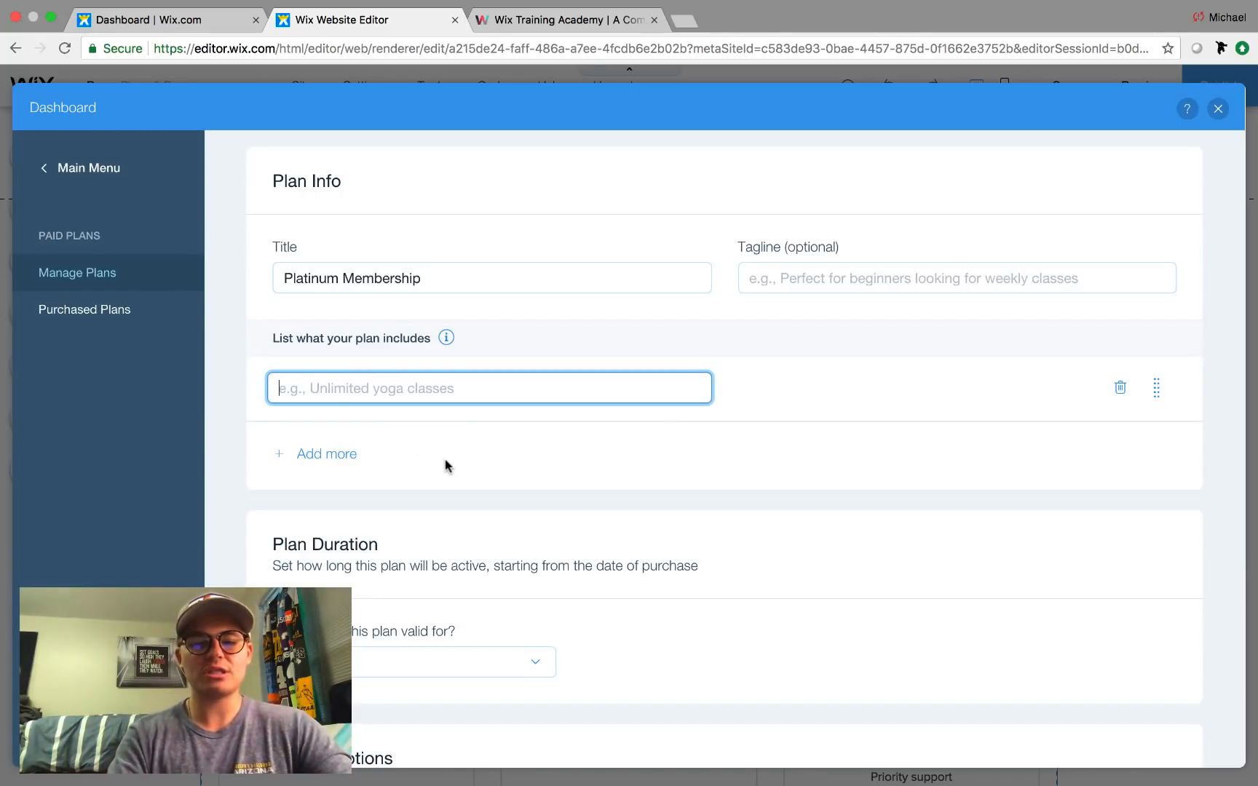
pyautogui.write('Free Wifi')
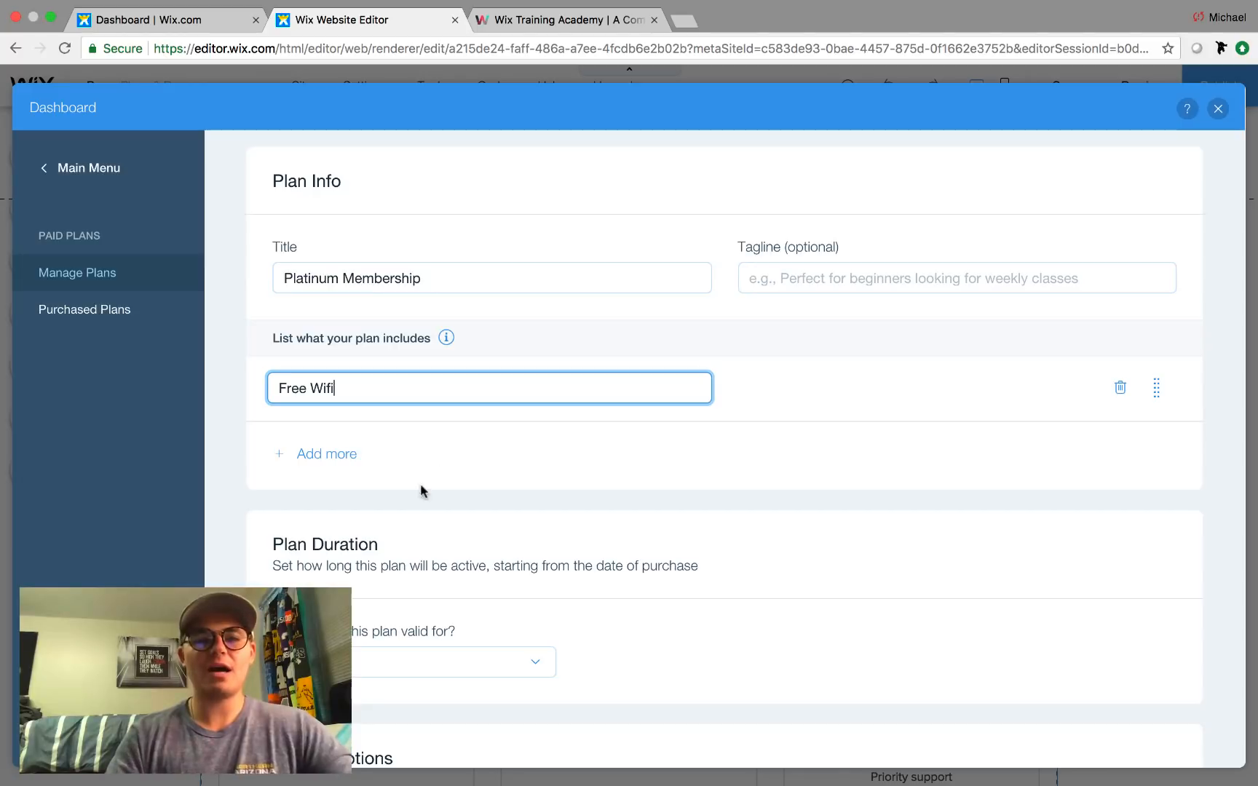
pyautogui.click(320, 453)
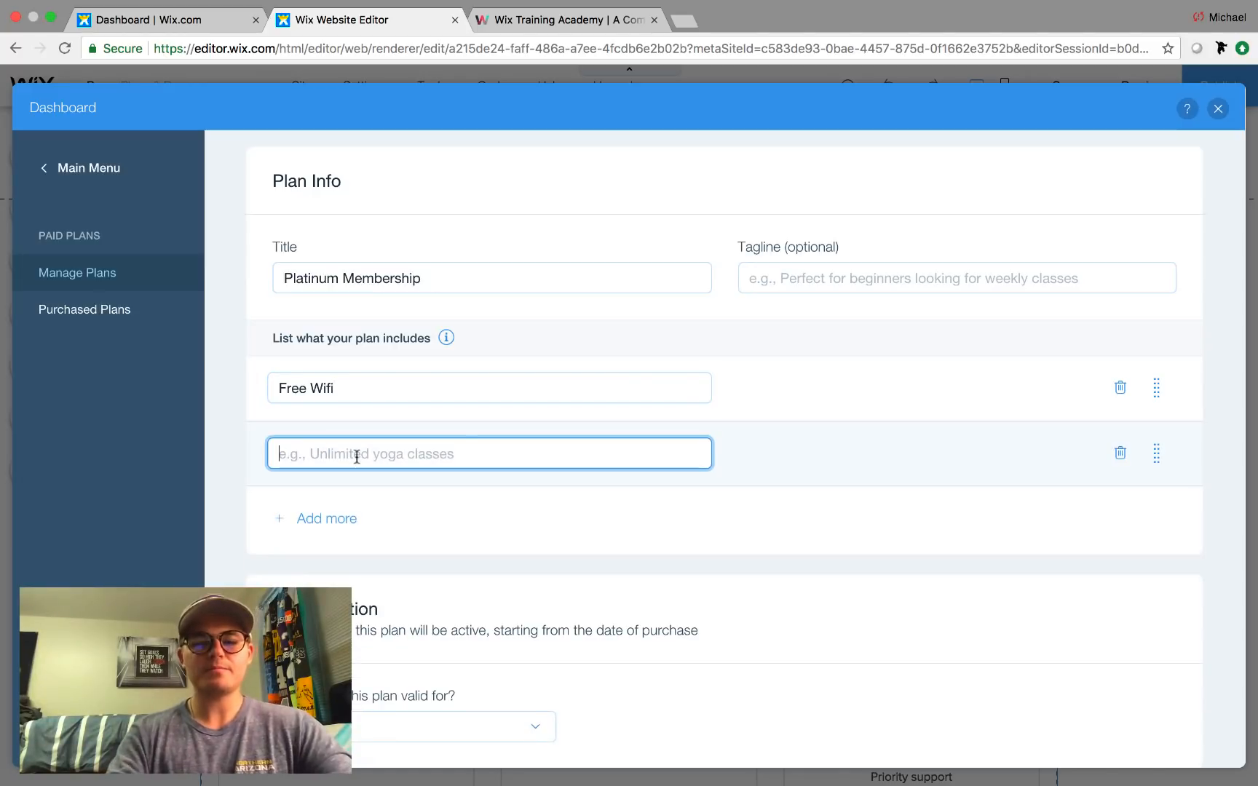
pyautogui.write('Freee')
pyautogui.press('BackSpace')
pyautogui.press('BackSpace')
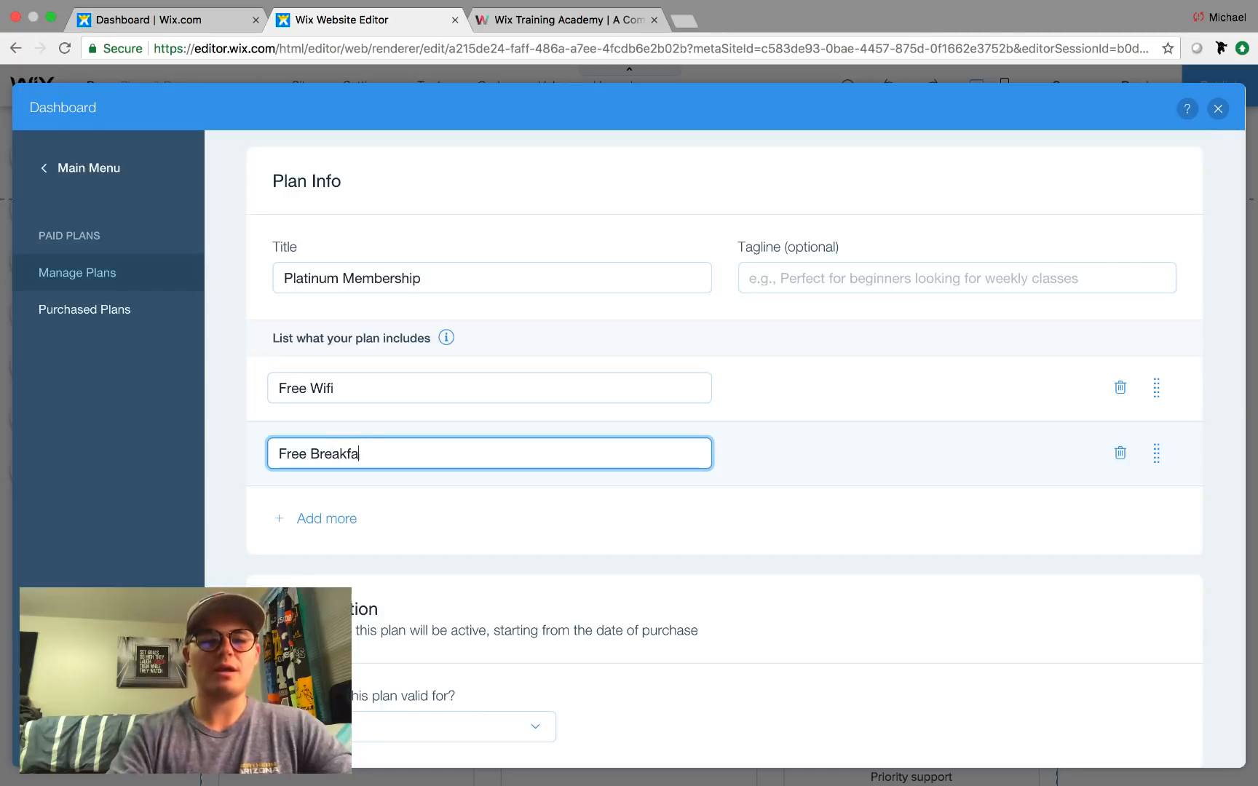
pyautogui.click(513, 477)
pyautogui.scroll(-2, 514, 478)
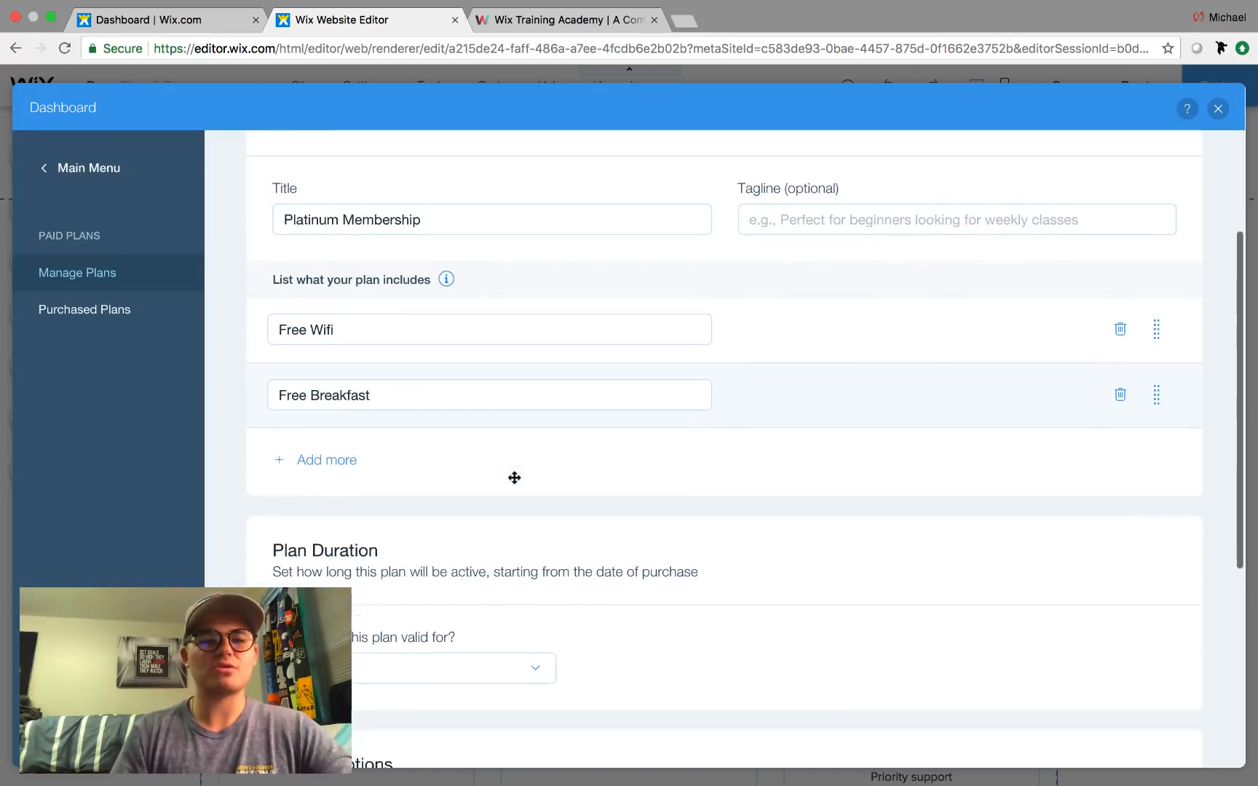
pyautogui.scroll(-3, 581, 427)
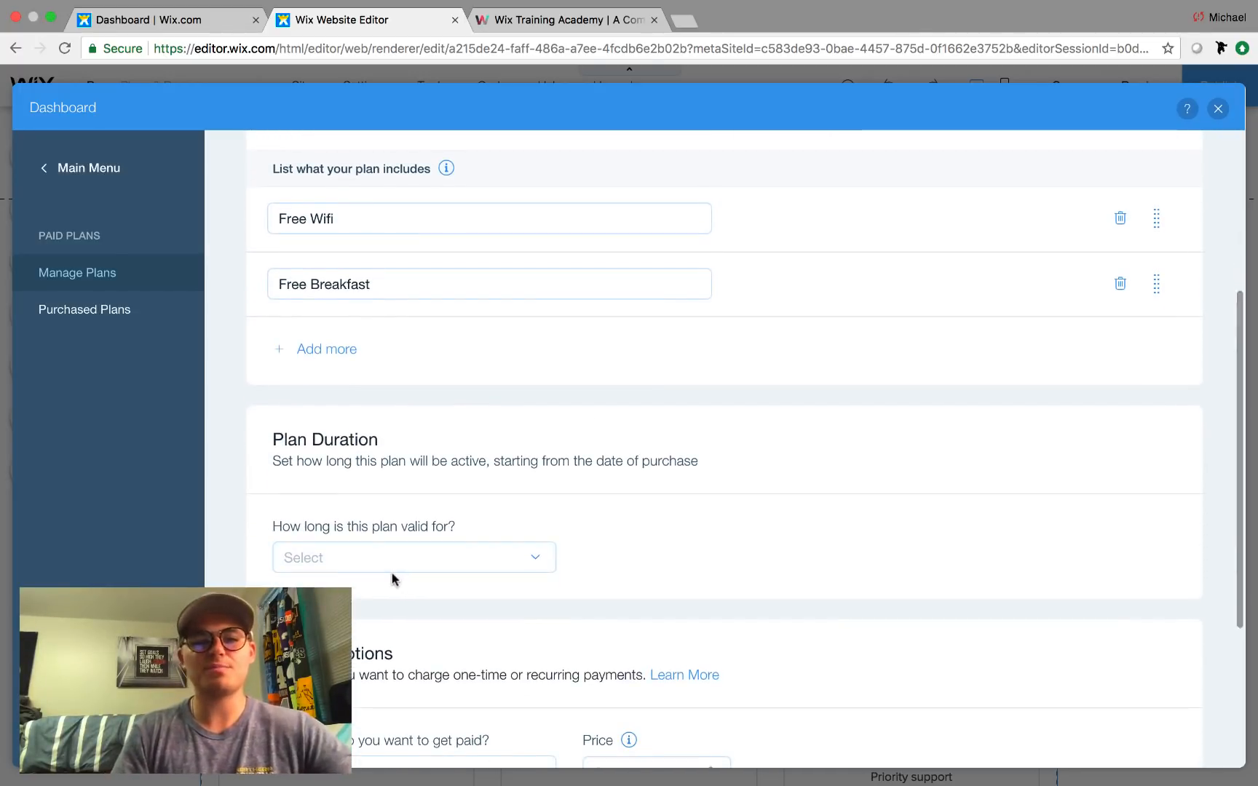
pyautogui.click(392, 571)
pyautogui.scroll(-3, 392, 572)
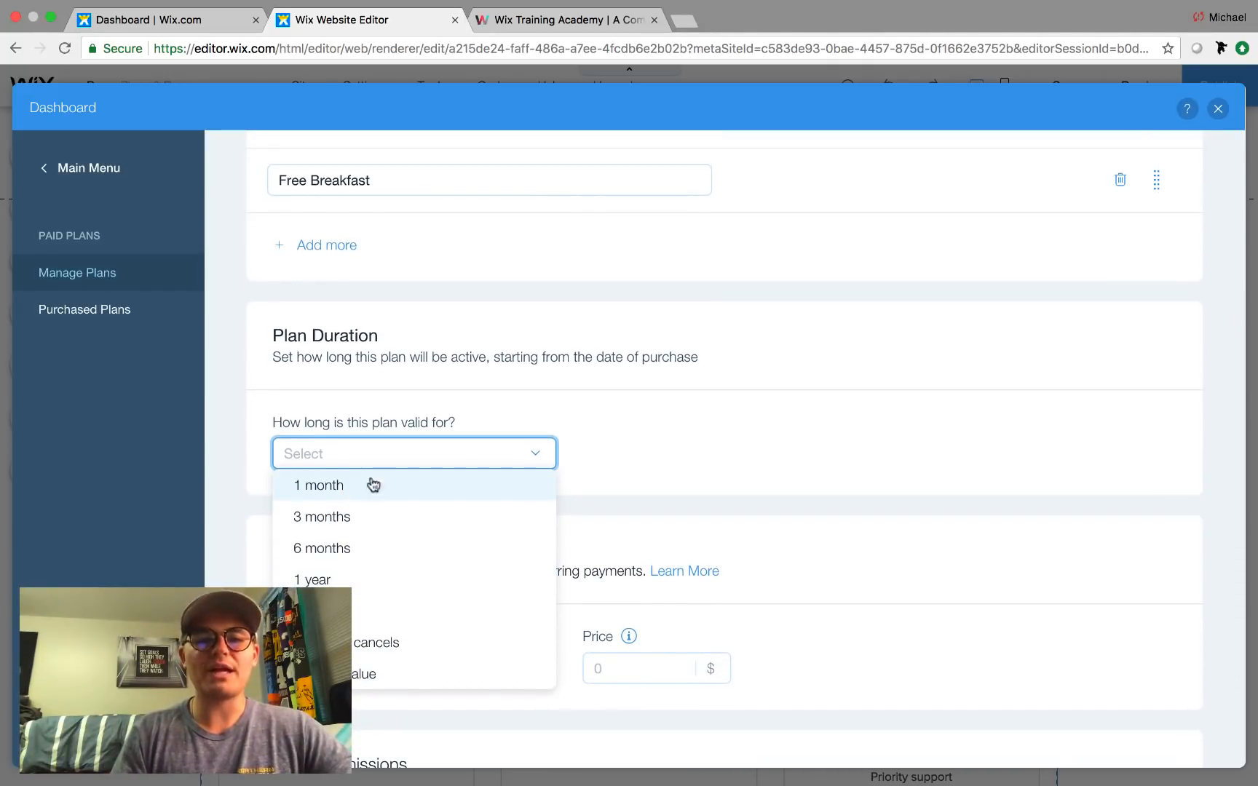
# Choose Custom value as the Platinum Membership duration, entering 7 in the months field.
pyautogui.click(646, 401)
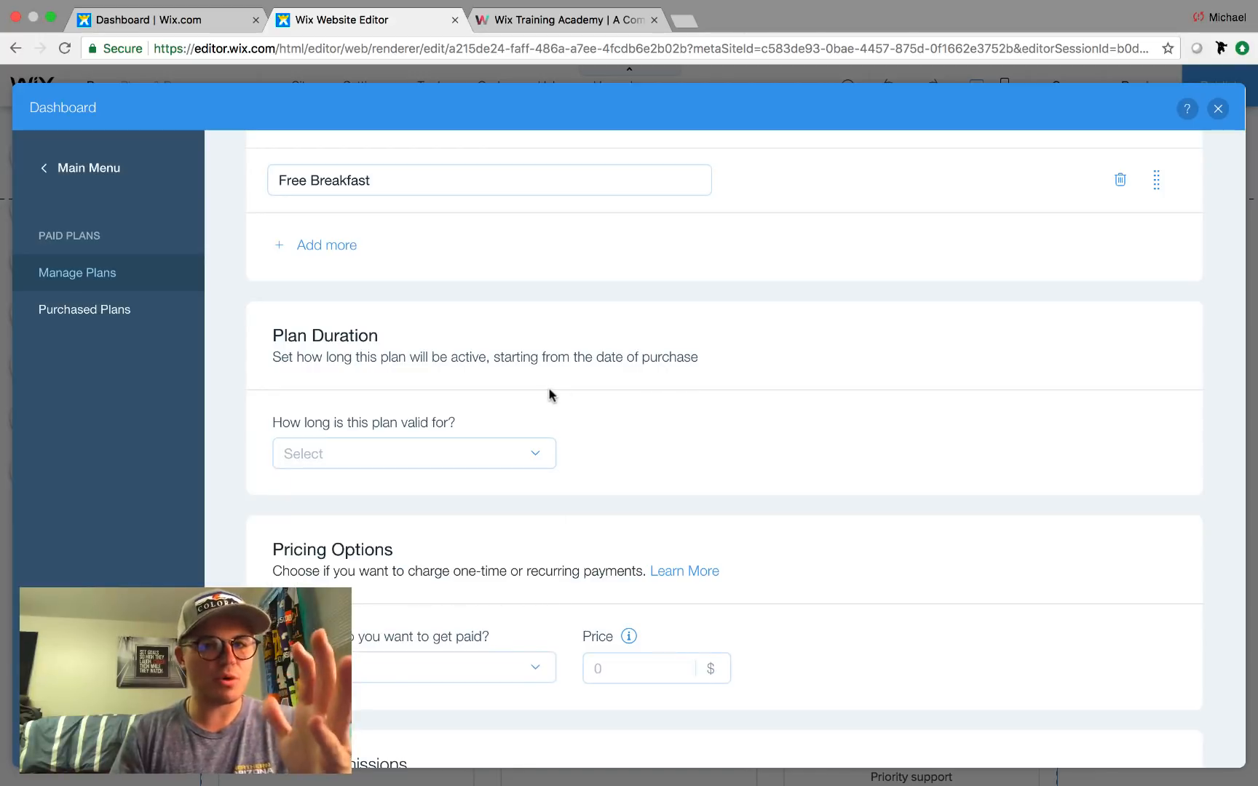
pyautogui.click(399, 464)
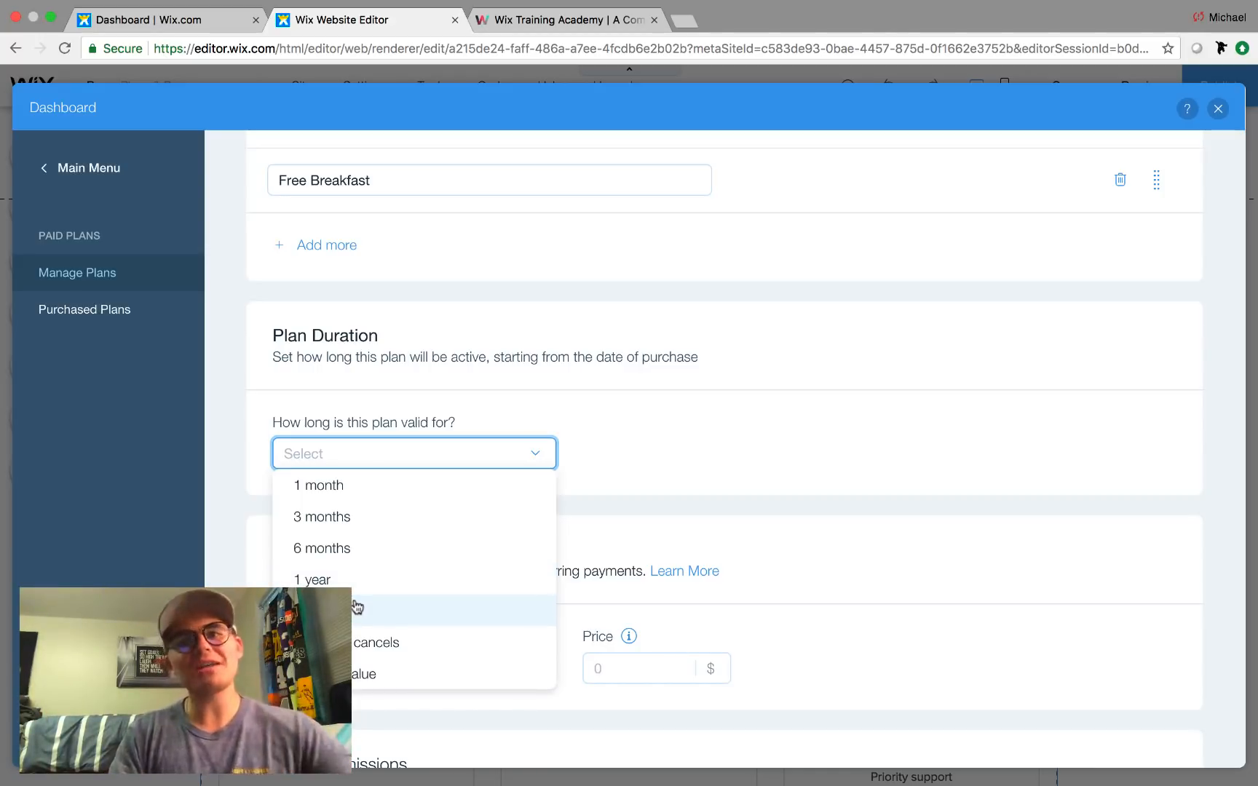
pyautogui.click(360, 673)
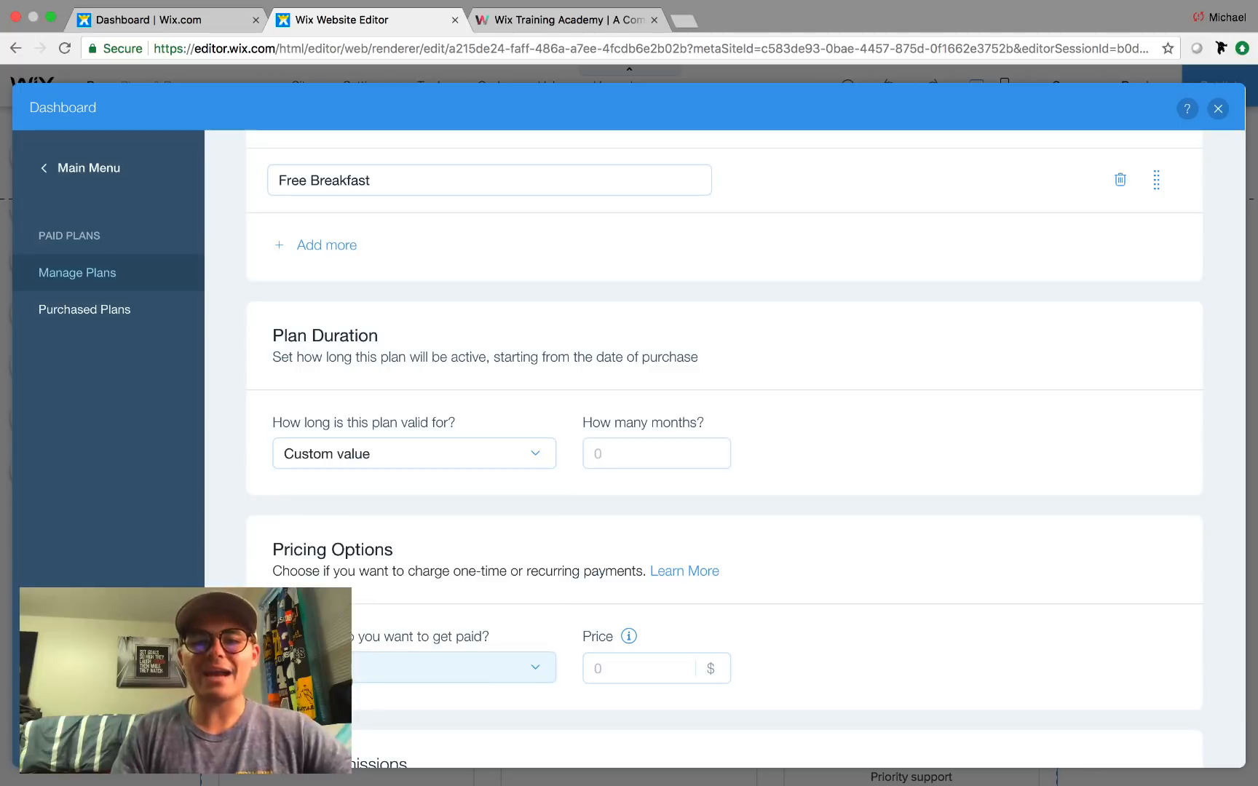
pyautogui.click(616, 459)
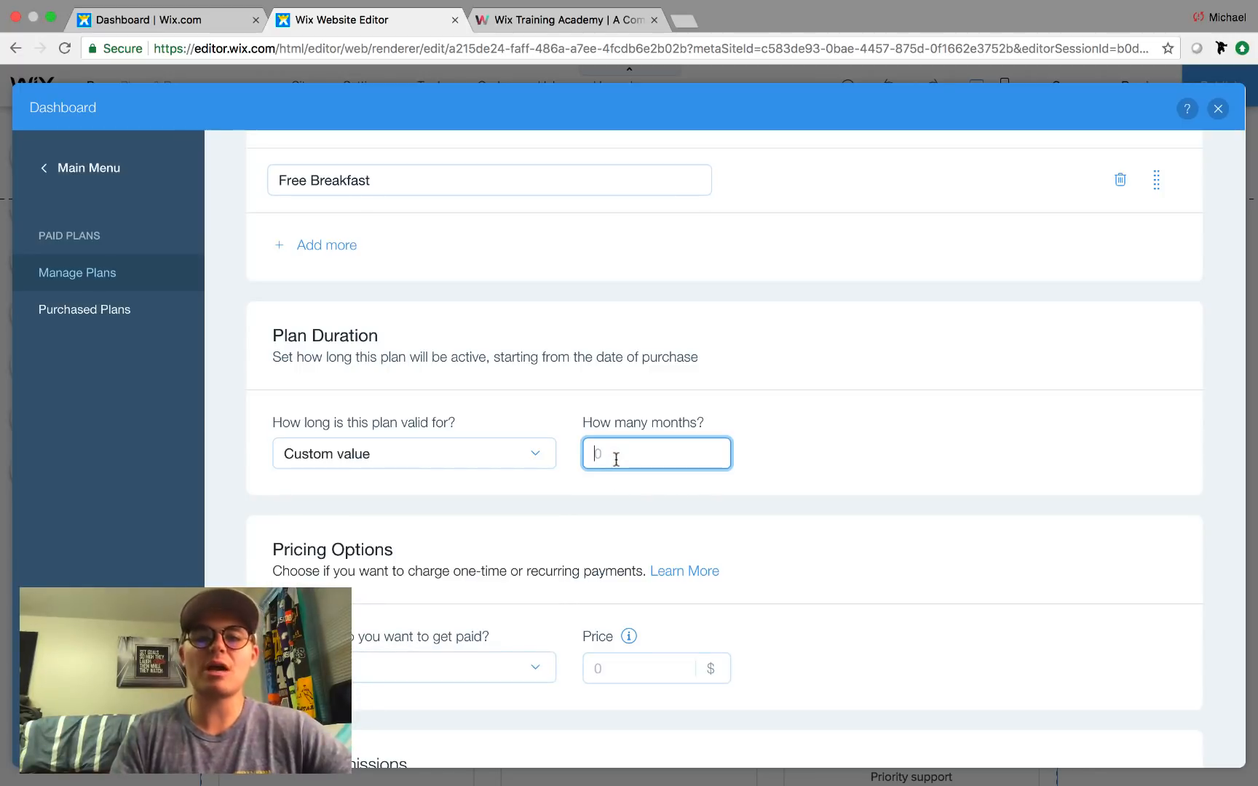
pyautogui.write('7')
pyautogui.click(851, 466)
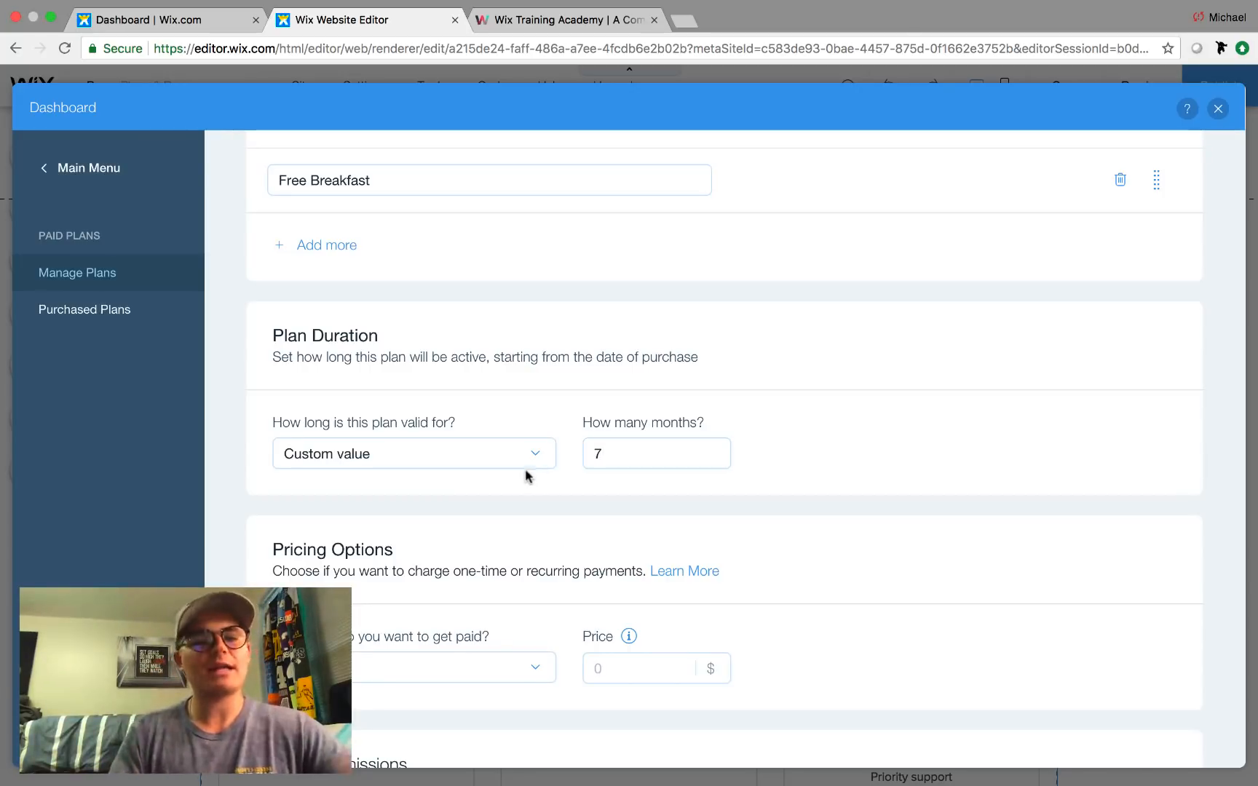
pyautogui.scroll(-2, 766, 500)
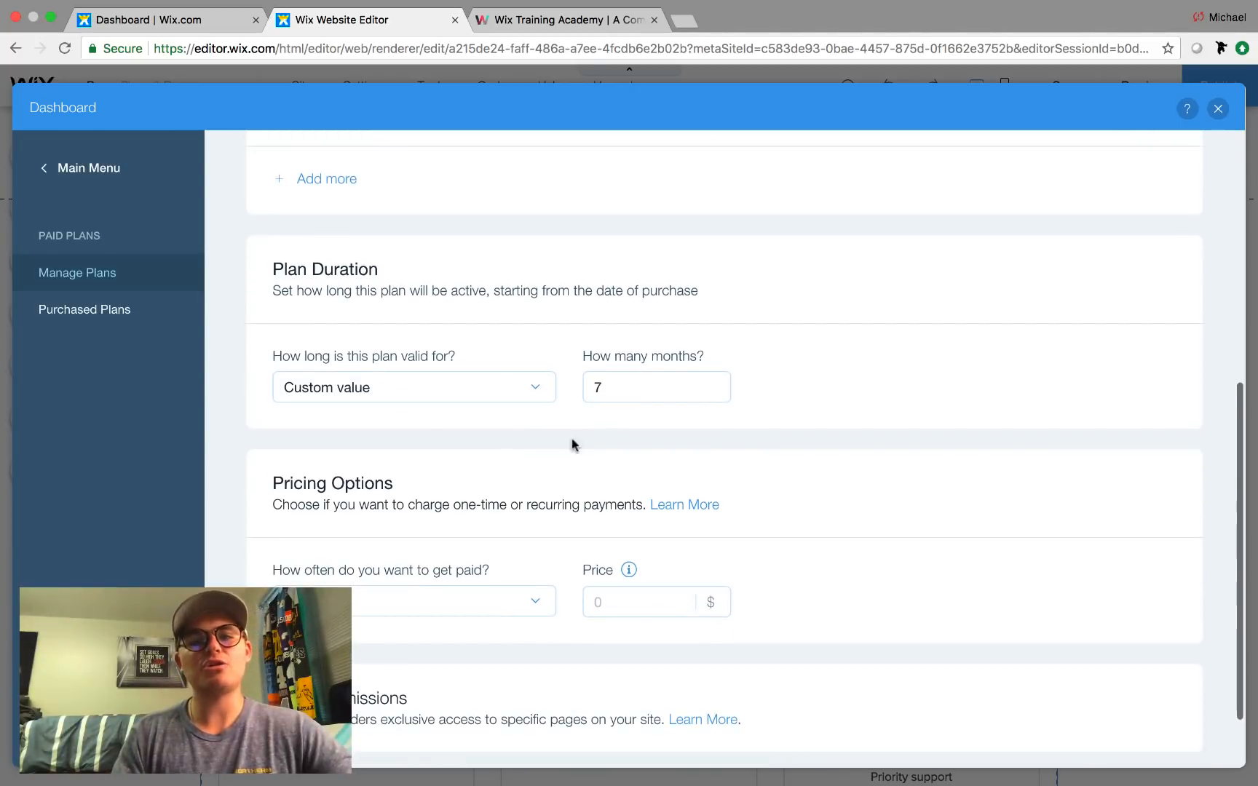
pyautogui.click(444, 402)
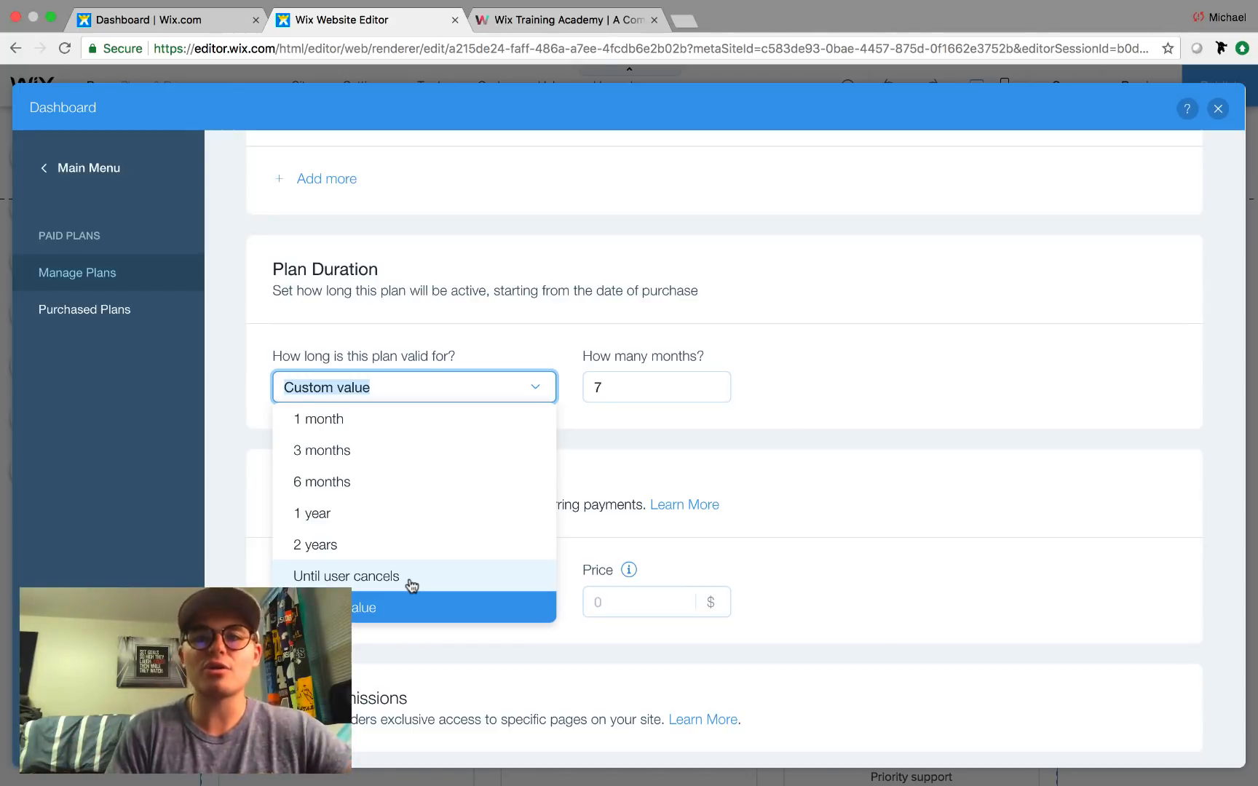
pyautogui.click(375, 620)
pyautogui.scroll(-2, 474, 502)
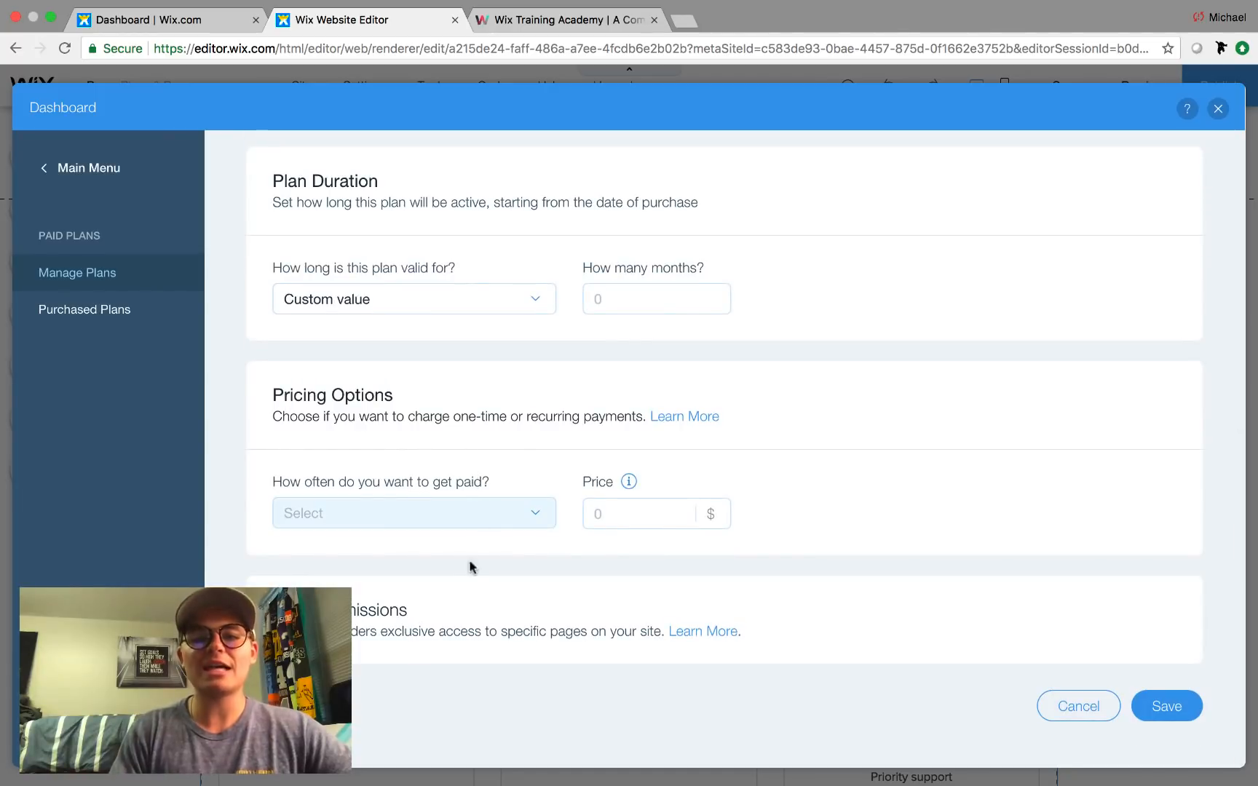
# Make the plan Recurring Monthly at a price of 79 per month.
pyautogui.click(409, 522)
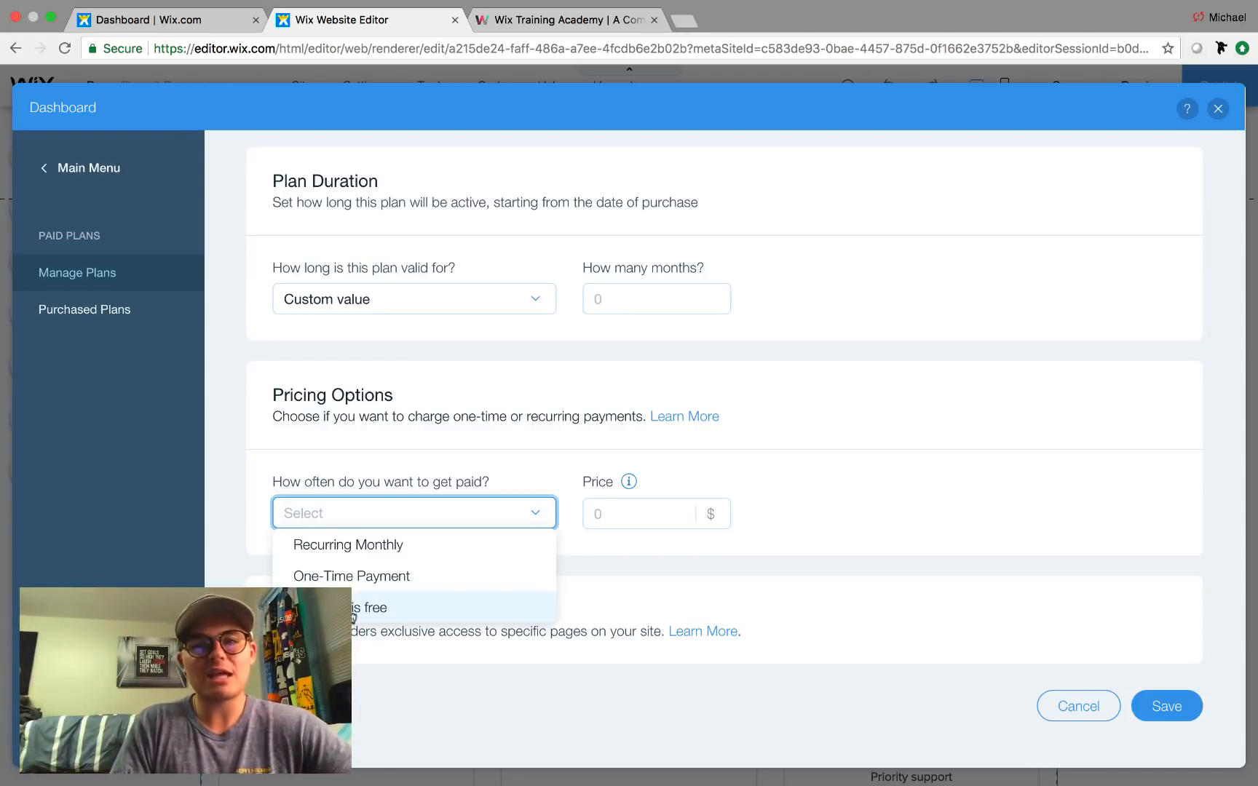
pyautogui.click(377, 550)
pyautogui.click(620, 510)
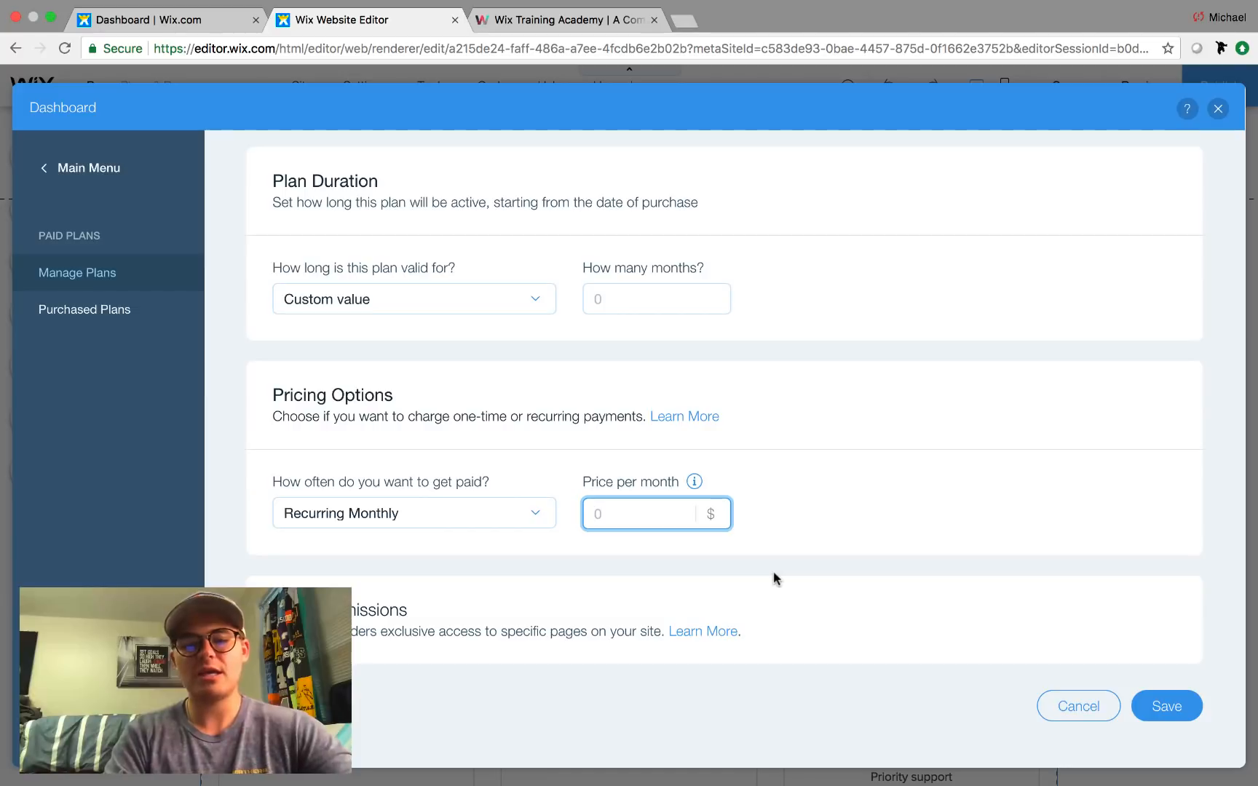
pyautogui.write('79')
pyautogui.click(897, 449)
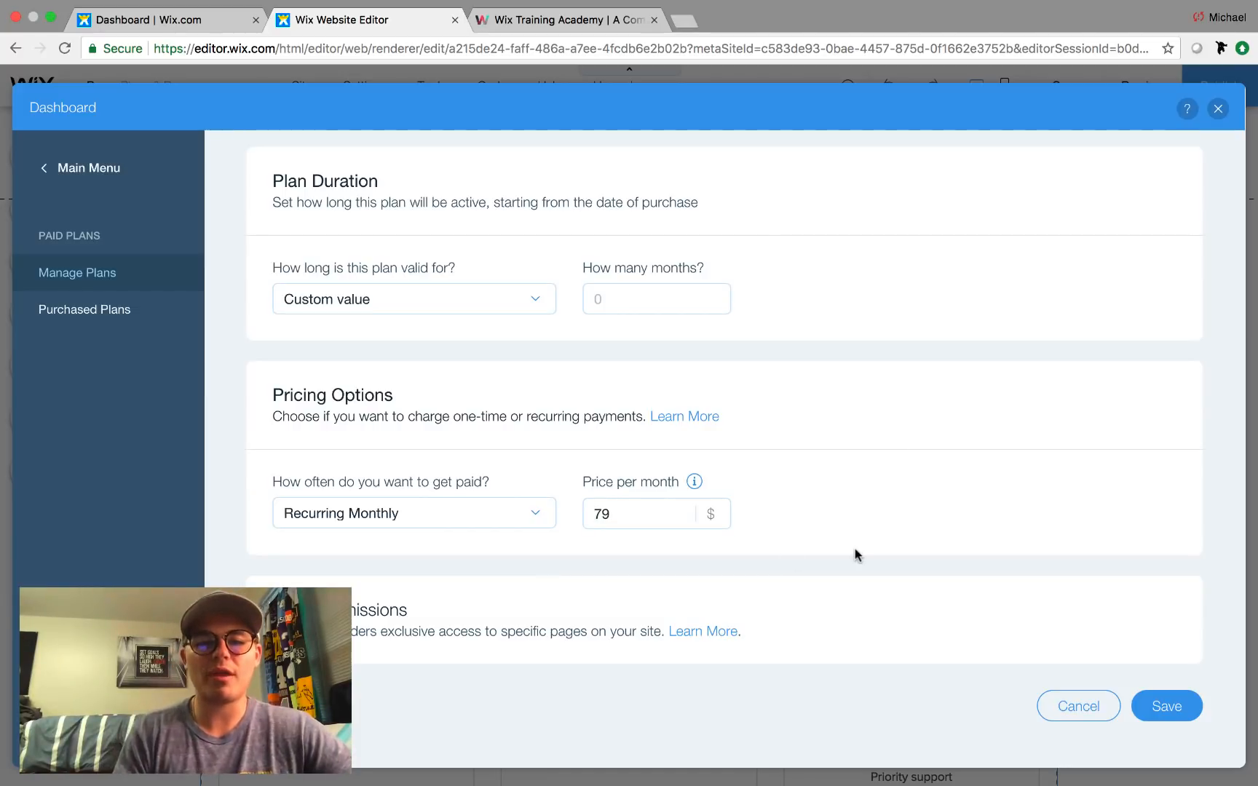
# Fill in 7 months for the plan length and save the Platinum Membership plan.
pyautogui.click(1179, 705)
pyautogui.click(615, 304)
pyautogui.write('7')
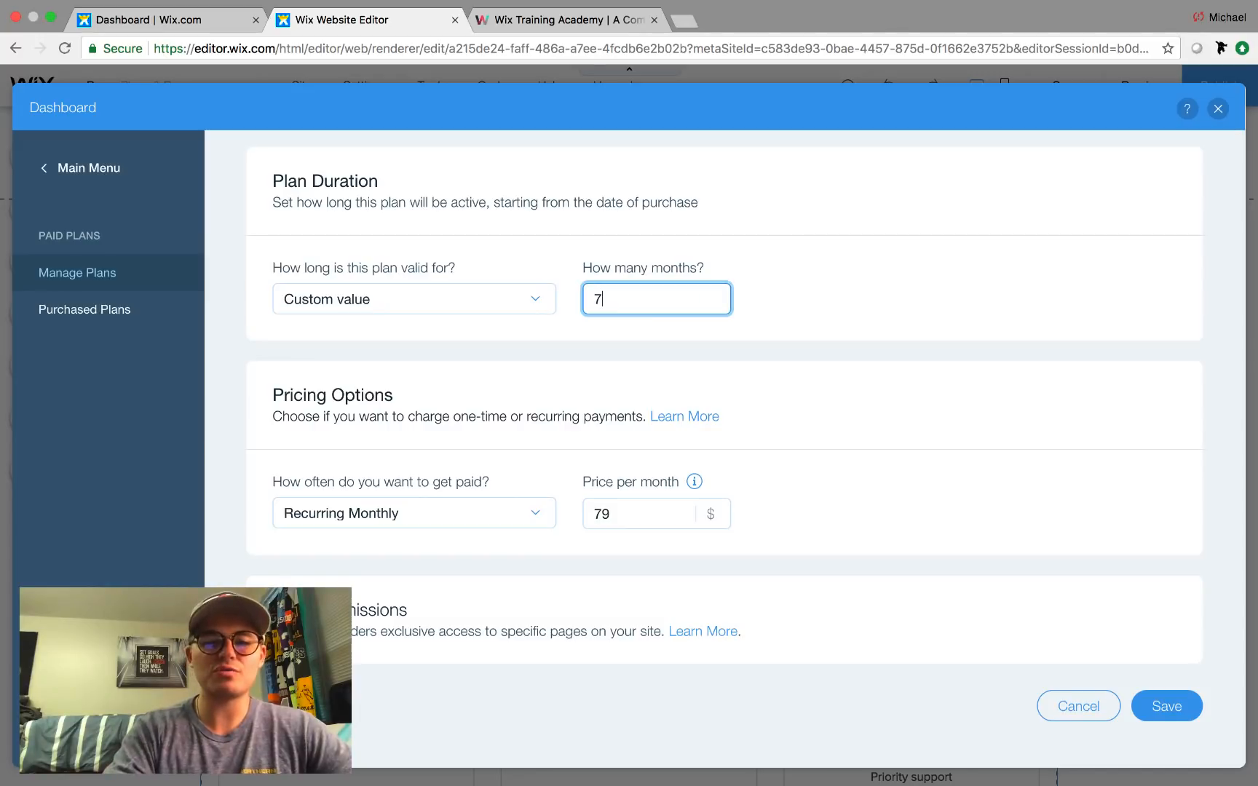
pyautogui.click(907, 422)
pyautogui.click(1160, 719)
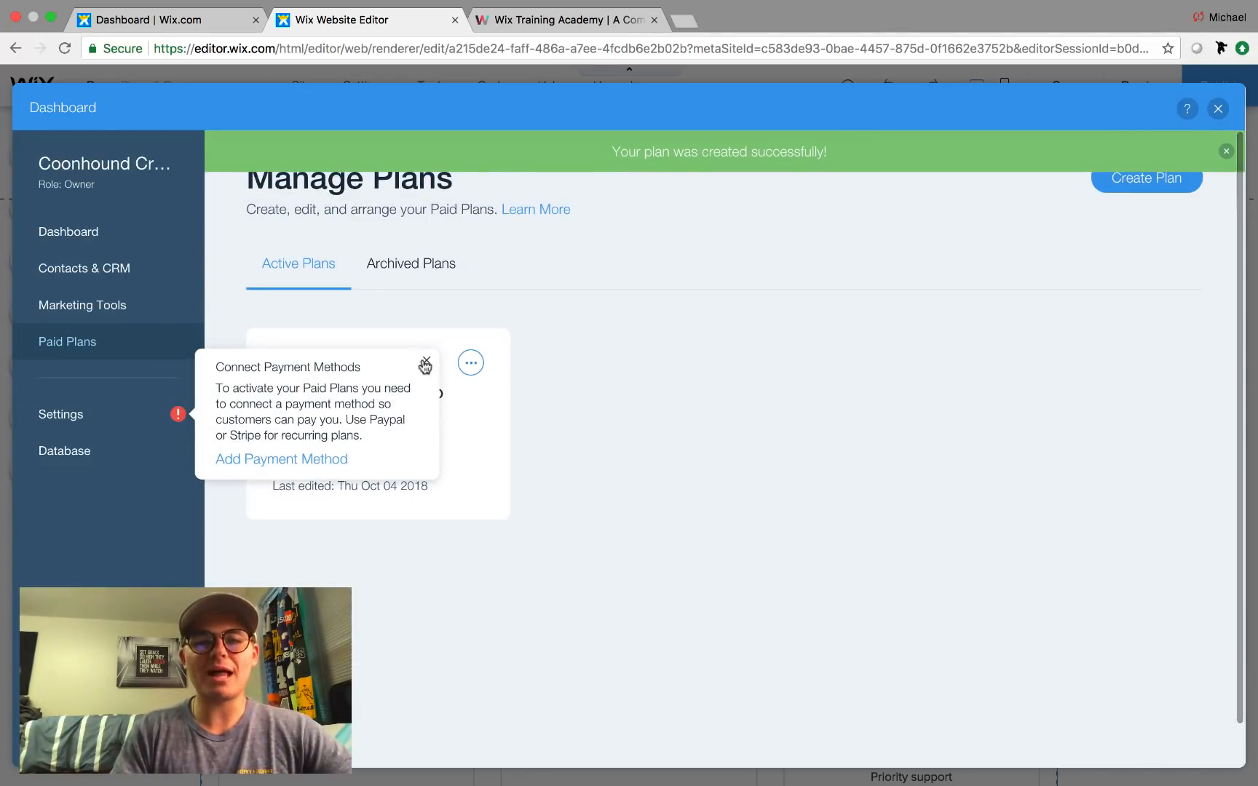
# Start a new paid plan titled 'Gold Membership' that includes Free WIFI.
pyautogui.click(425, 361)
pyautogui.click(1130, 188)
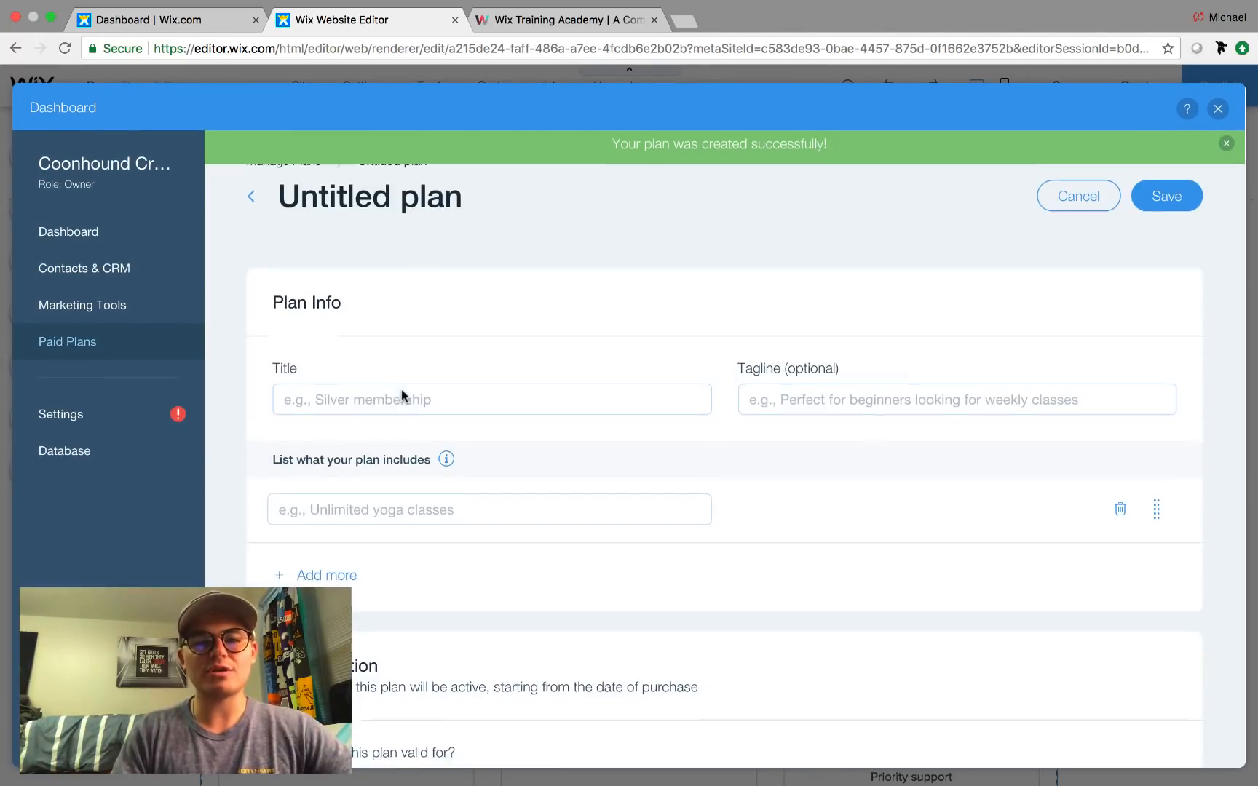
pyautogui.click(396, 383)
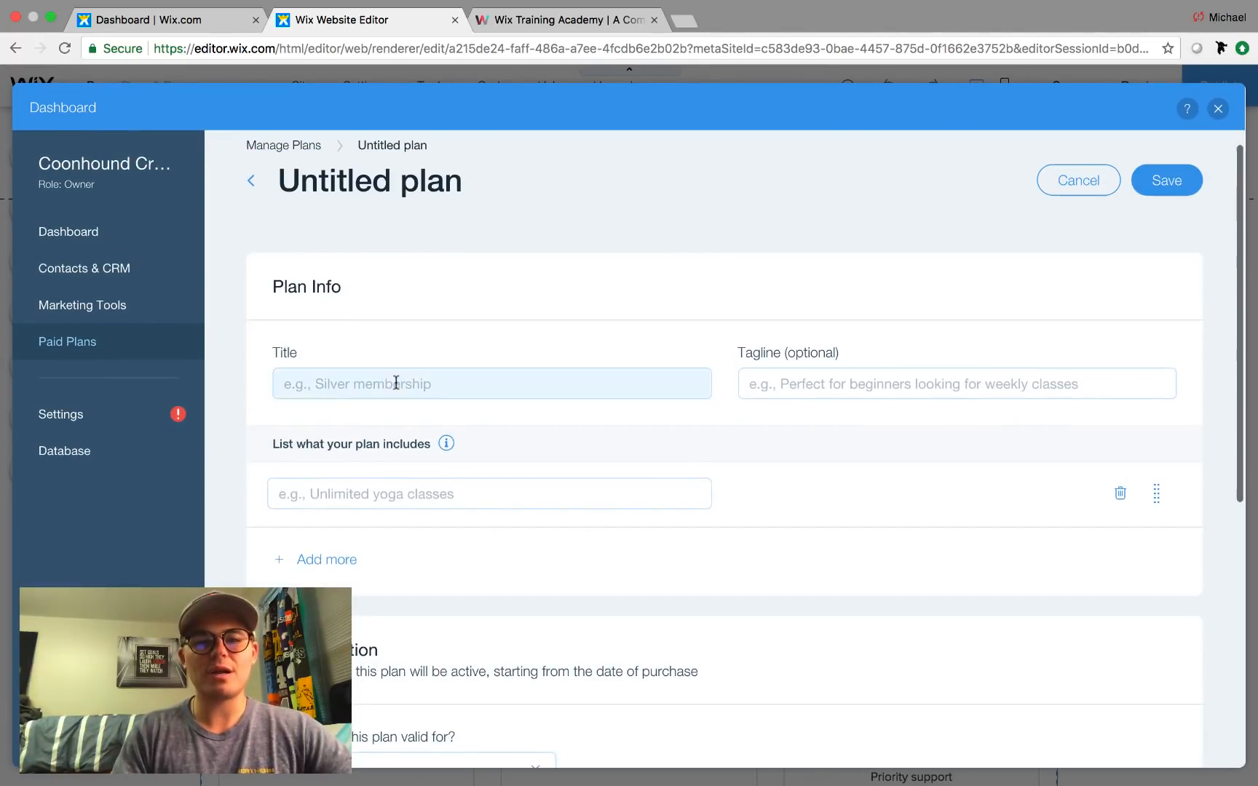
pyautogui.write('Golf')
pyautogui.press('BackSpace')
pyautogui.press('BackSpace')
pyautogui.write('d <Mem')
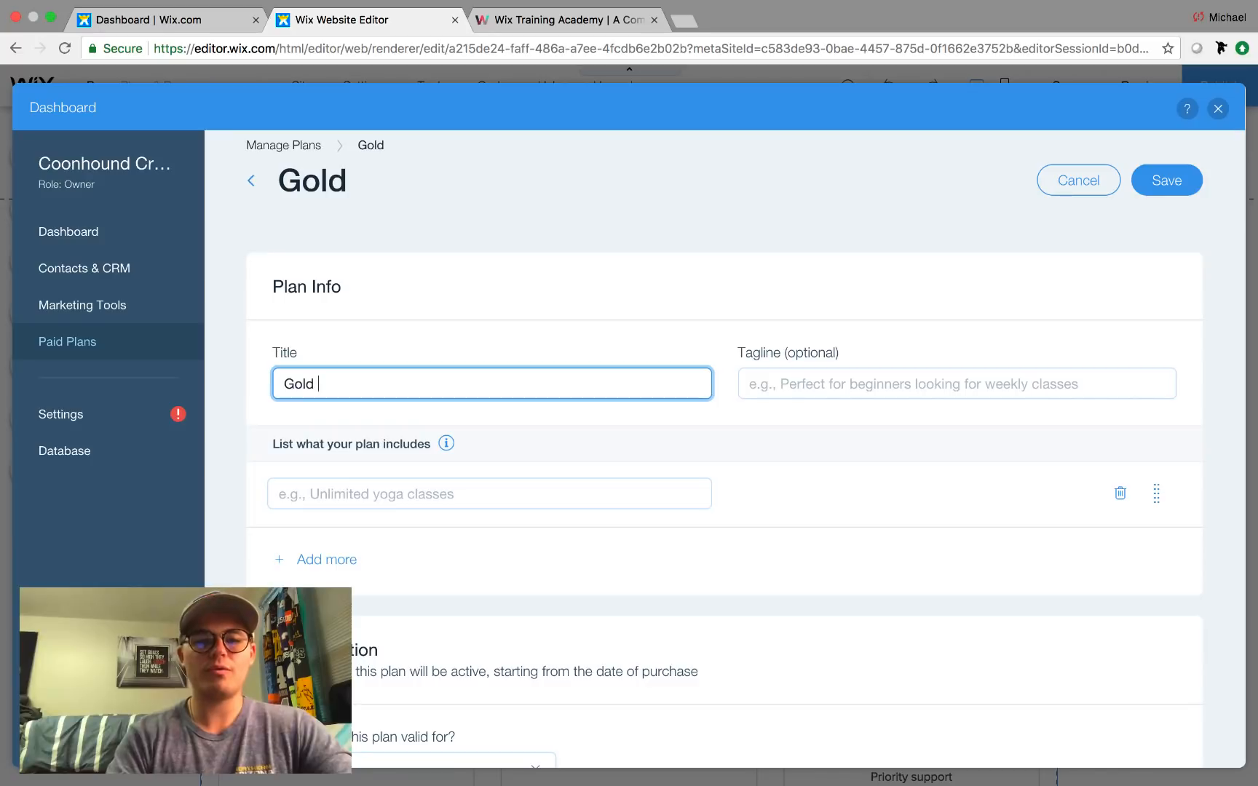
pyautogui.press('BackSpace')
pyautogui.press('BackSpace')
pyautogui.press('BackSpace')
pyautogui.press('BackSpace')
pyautogui.press('BackSpace')
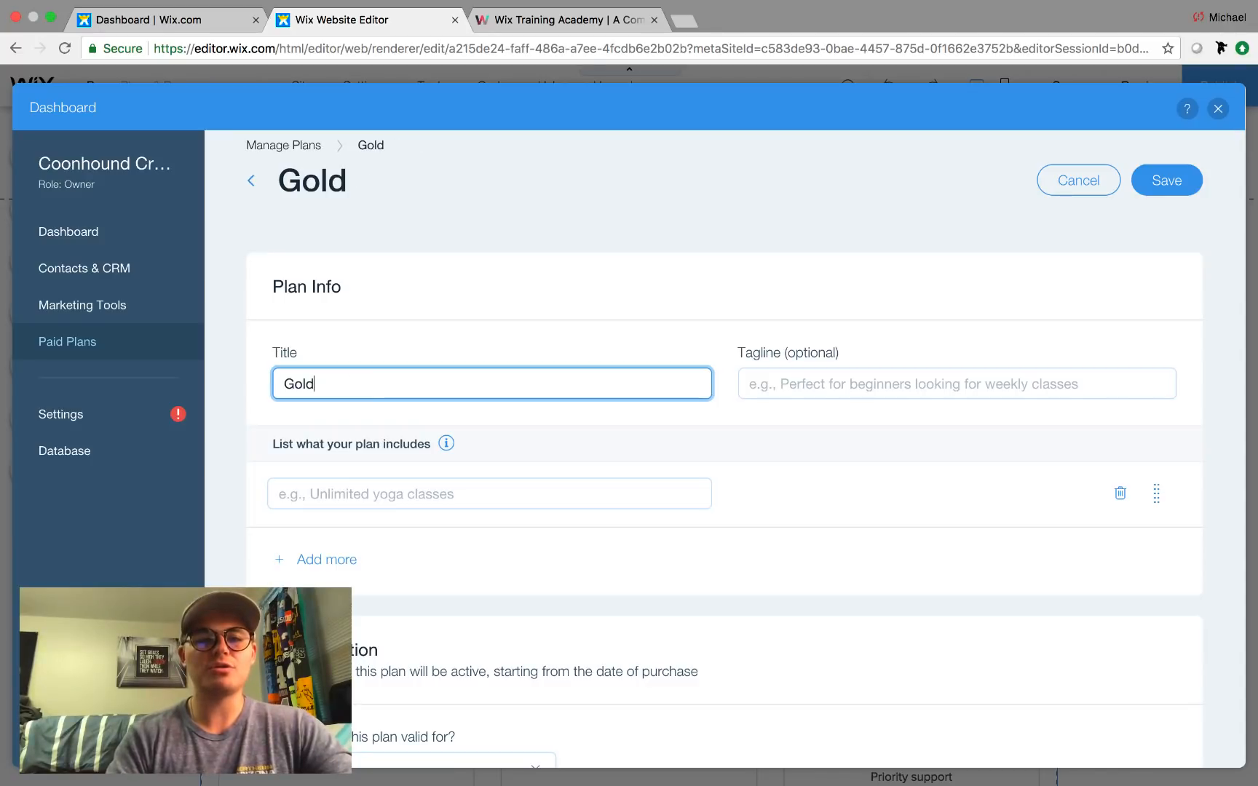
pyautogui.write('Membershi')
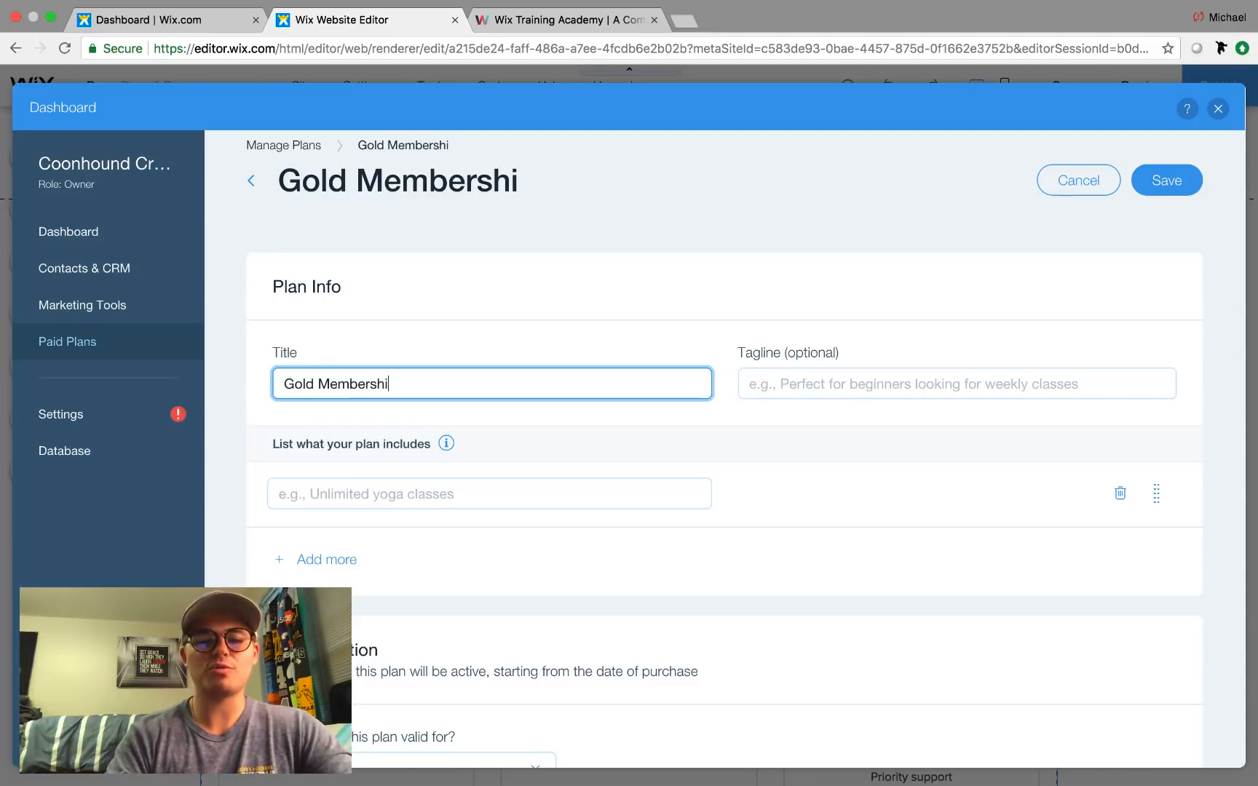
pyautogui.write('p')
pyautogui.scroll(-1, 477, 446)
pyautogui.click(406, 460)
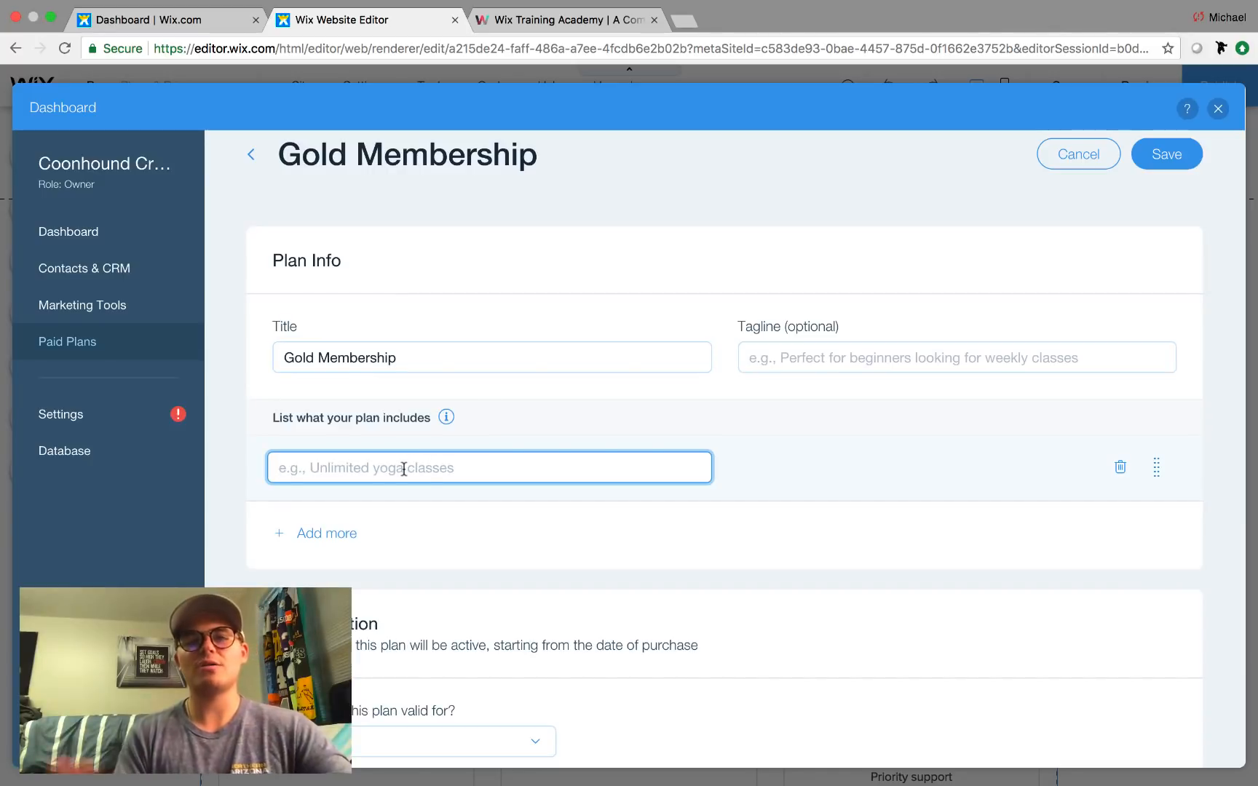
pyautogui.write('Free')
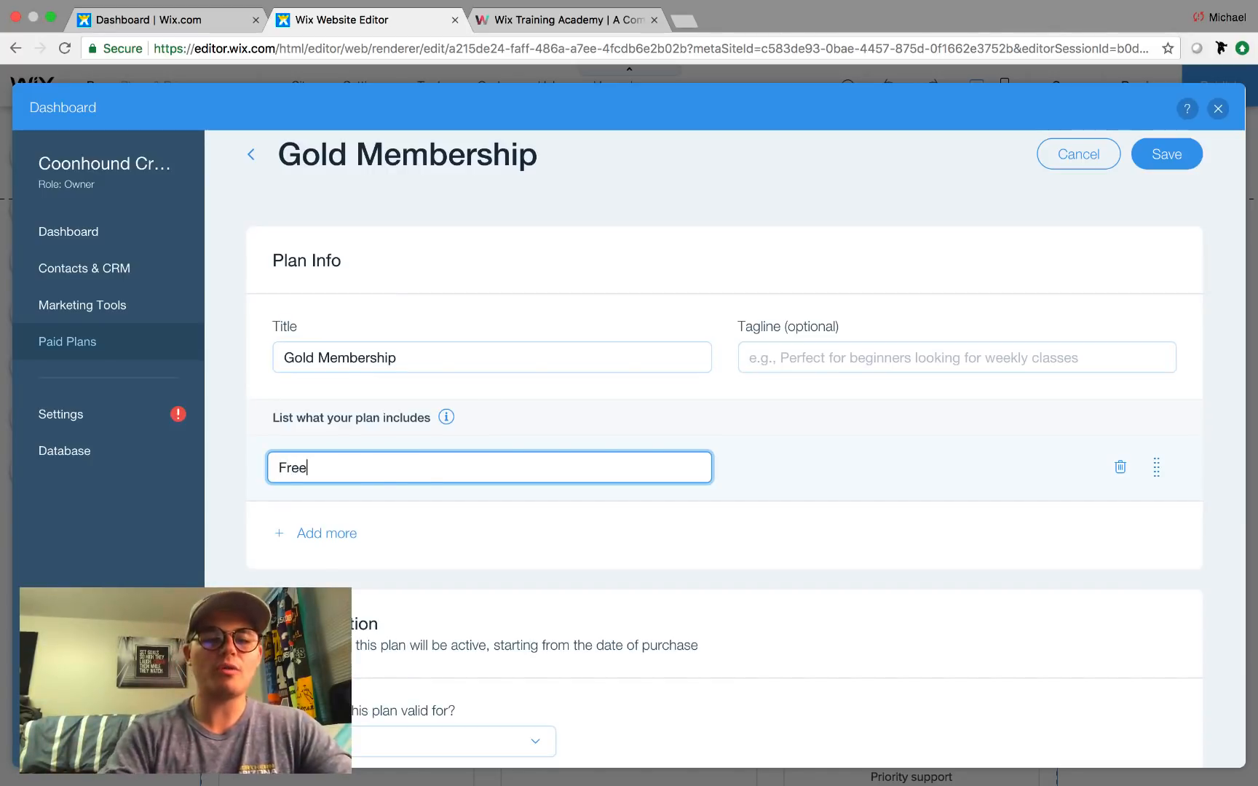
pyautogui.write(' WIFI')
pyautogui.click(804, 413)
# Set the plan's duration to a custom 7 months.
pyautogui.scroll(-3, 801, 511)
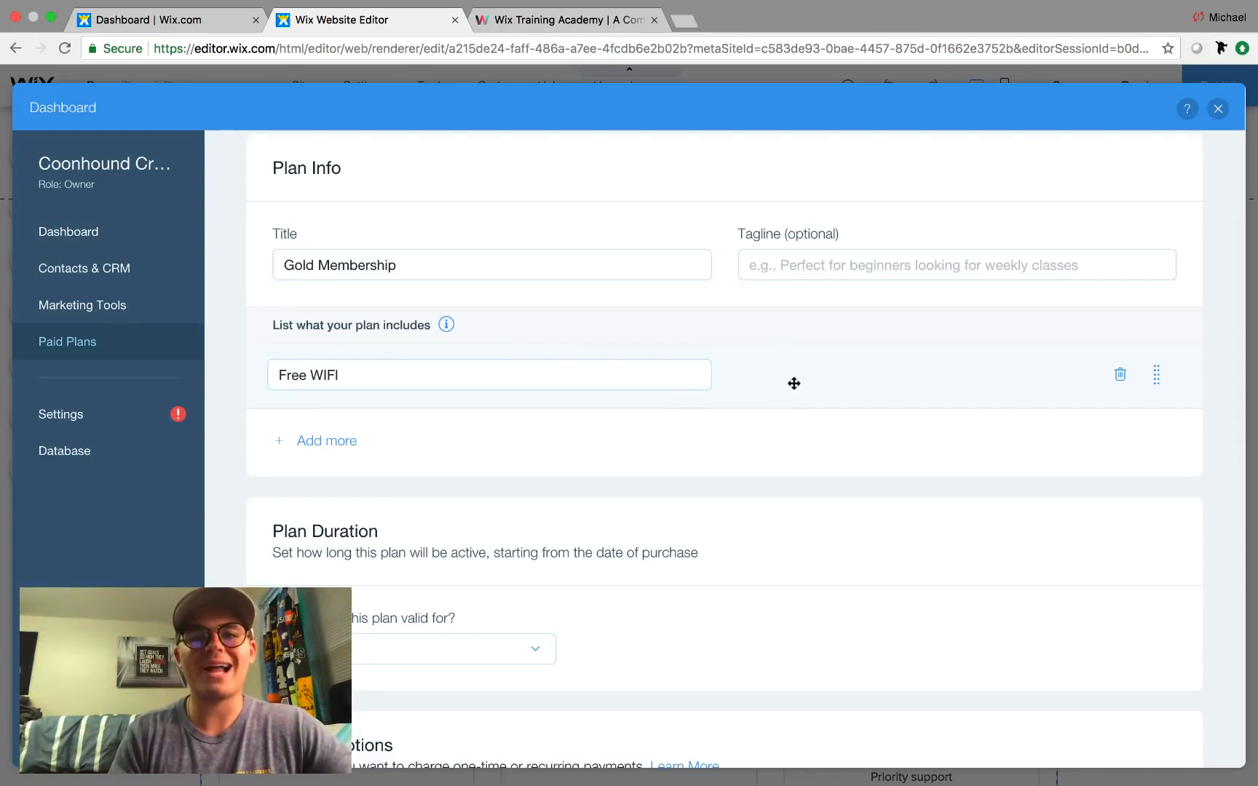
pyautogui.scroll(-3, 613, 468)
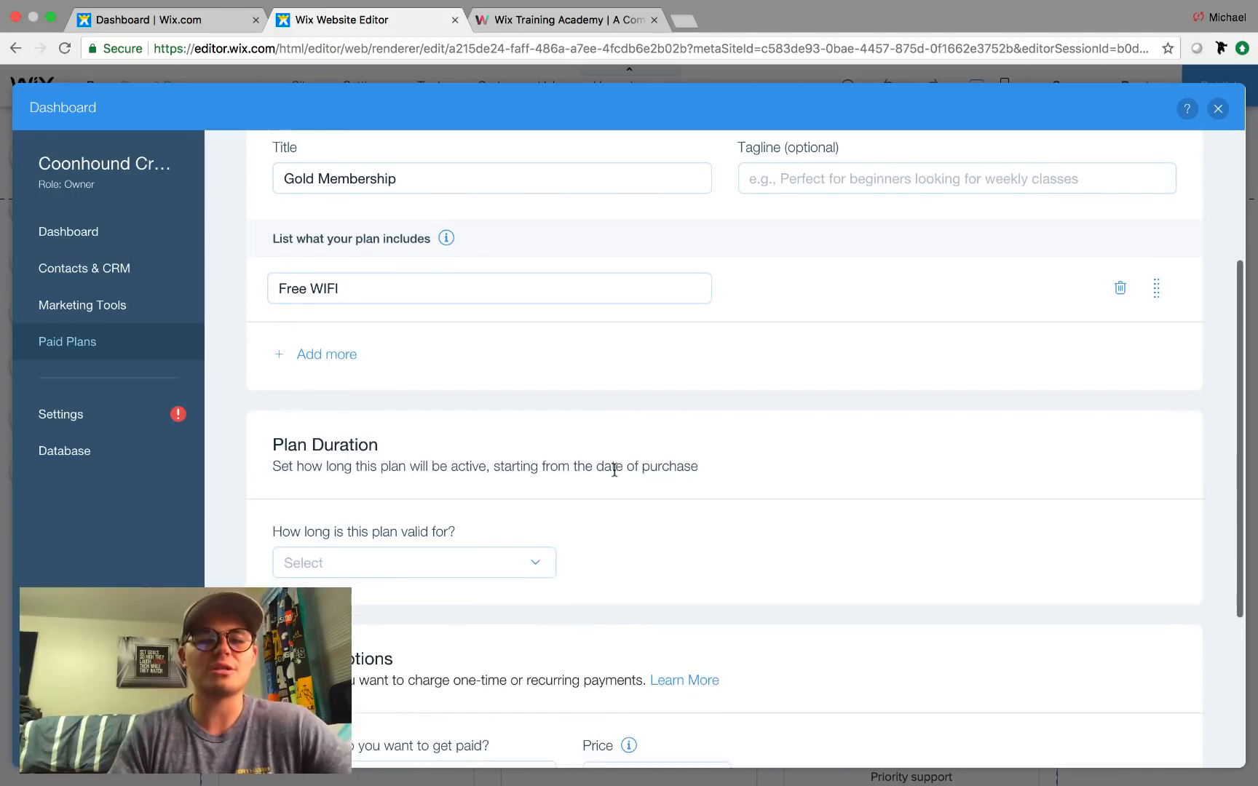
pyautogui.scroll(-3, 613, 469)
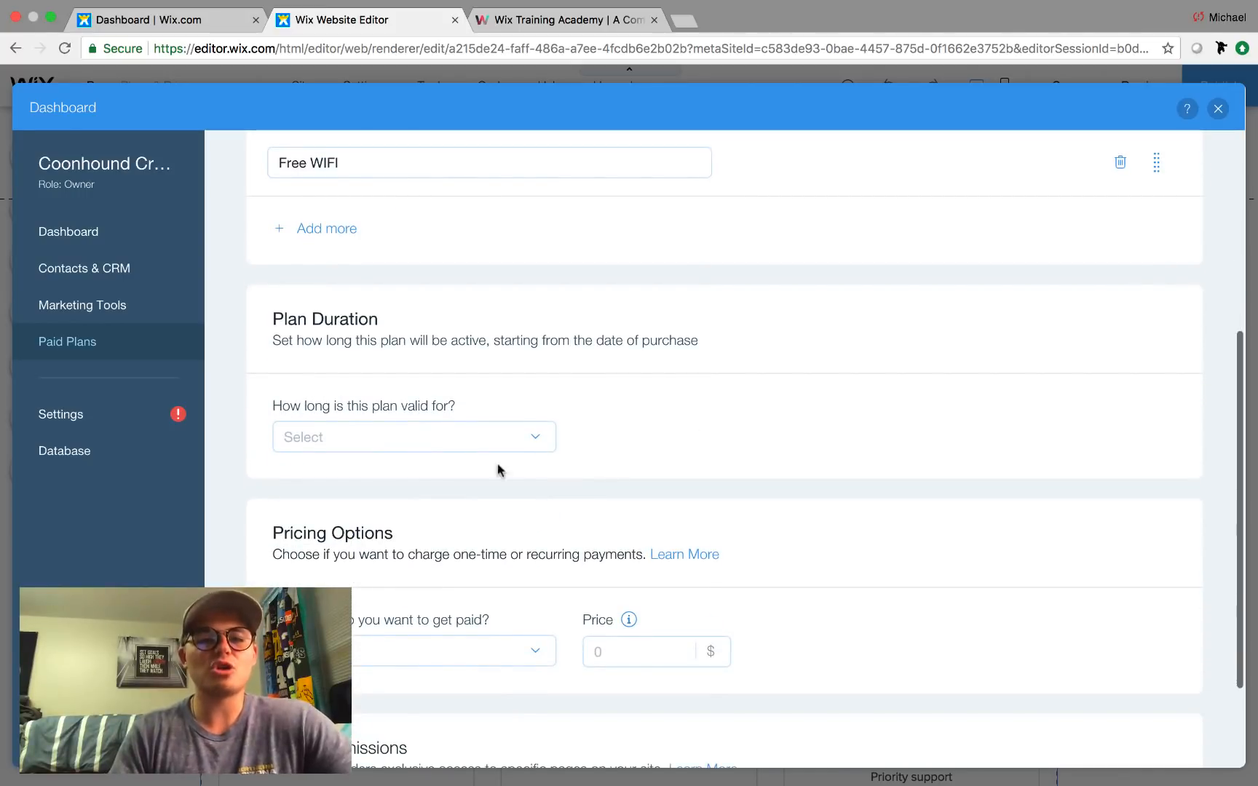
pyautogui.click(455, 444)
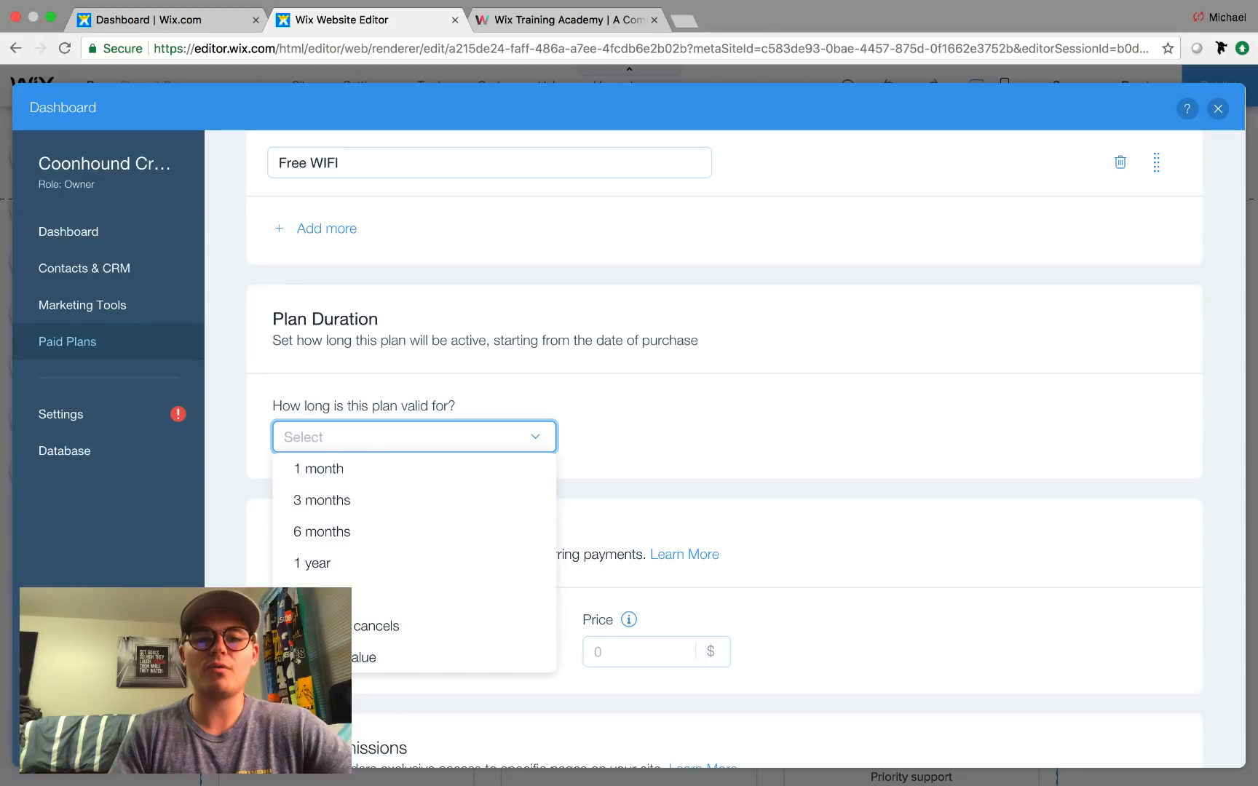
pyautogui.click(466, 657)
pyautogui.click(631, 429)
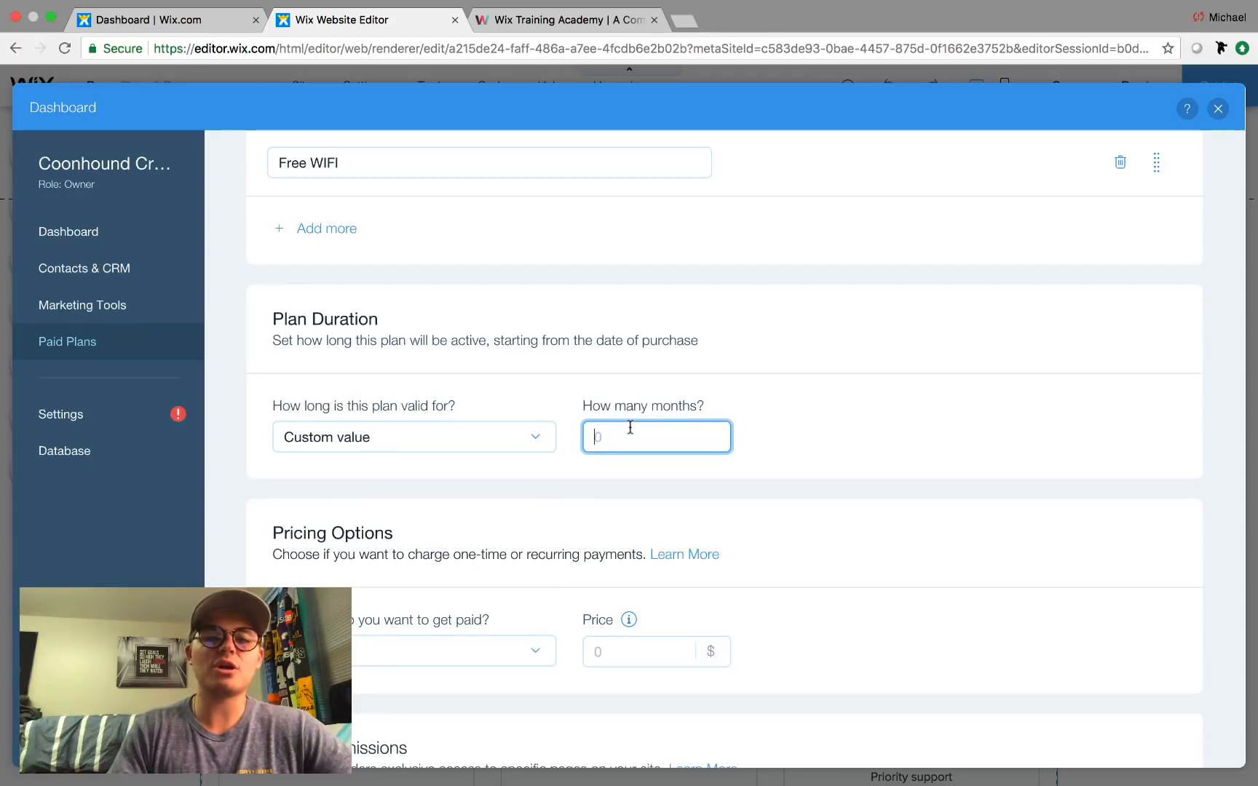
pyautogui.write('7')
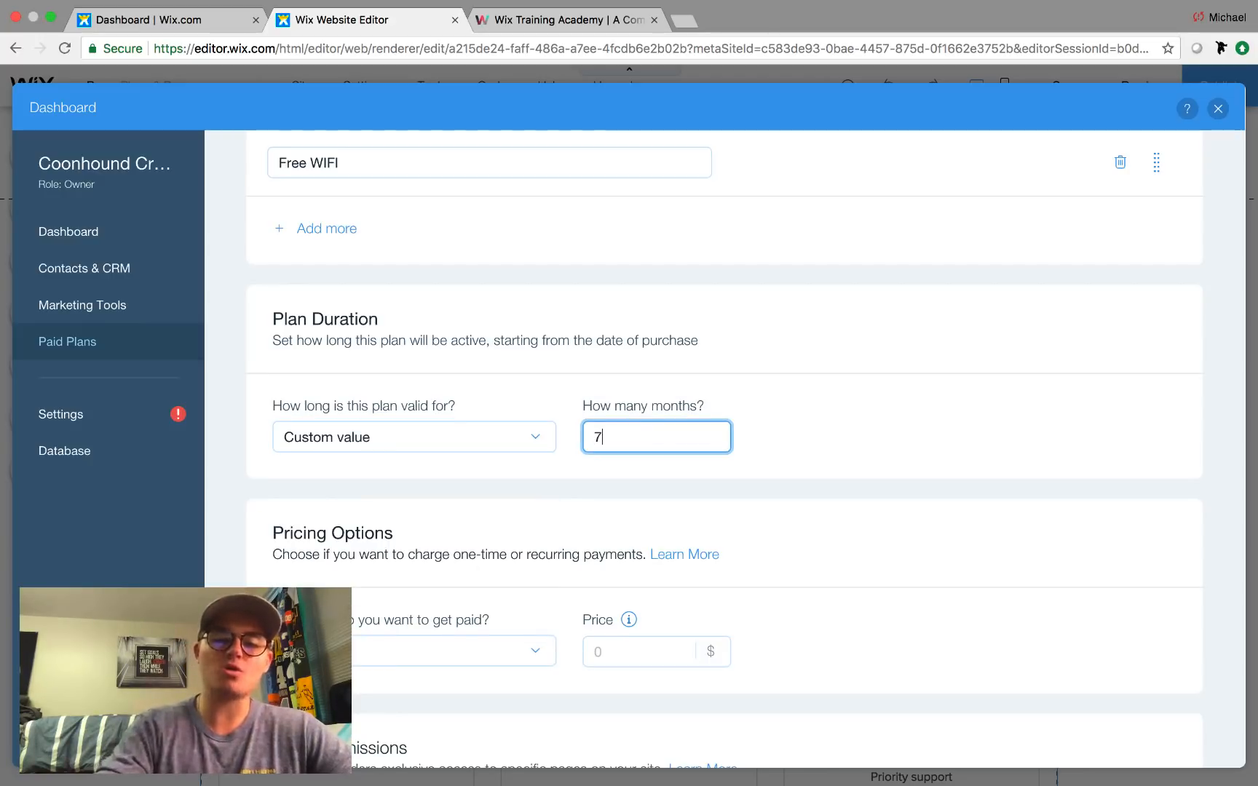
pyautogui.click(918, 446)
# Charge 49 USD monthly on a recurring basis and save the Gold plan.
pyautogui.scroll(-1, 437, 618)
pyautogui.click(433, 619)
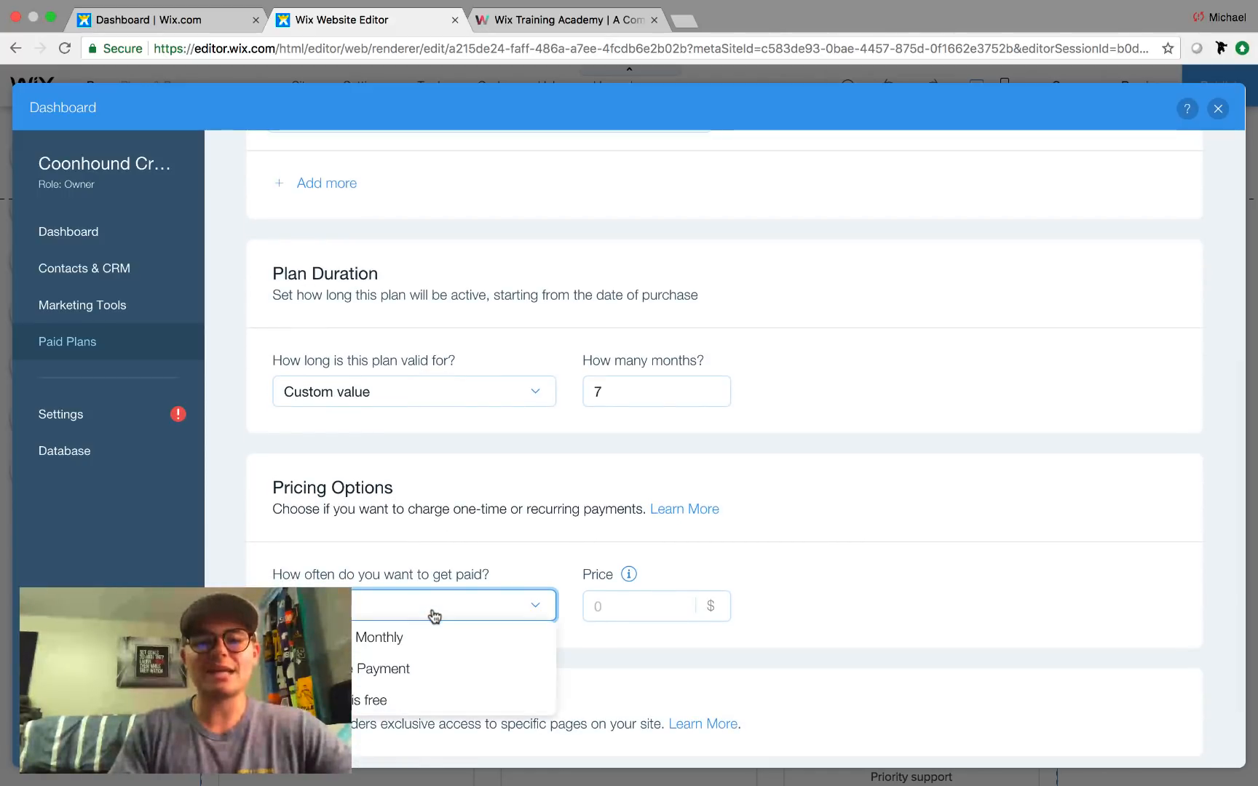
pyautogui.click(396, 637)
pyautogui.click(615, 618)
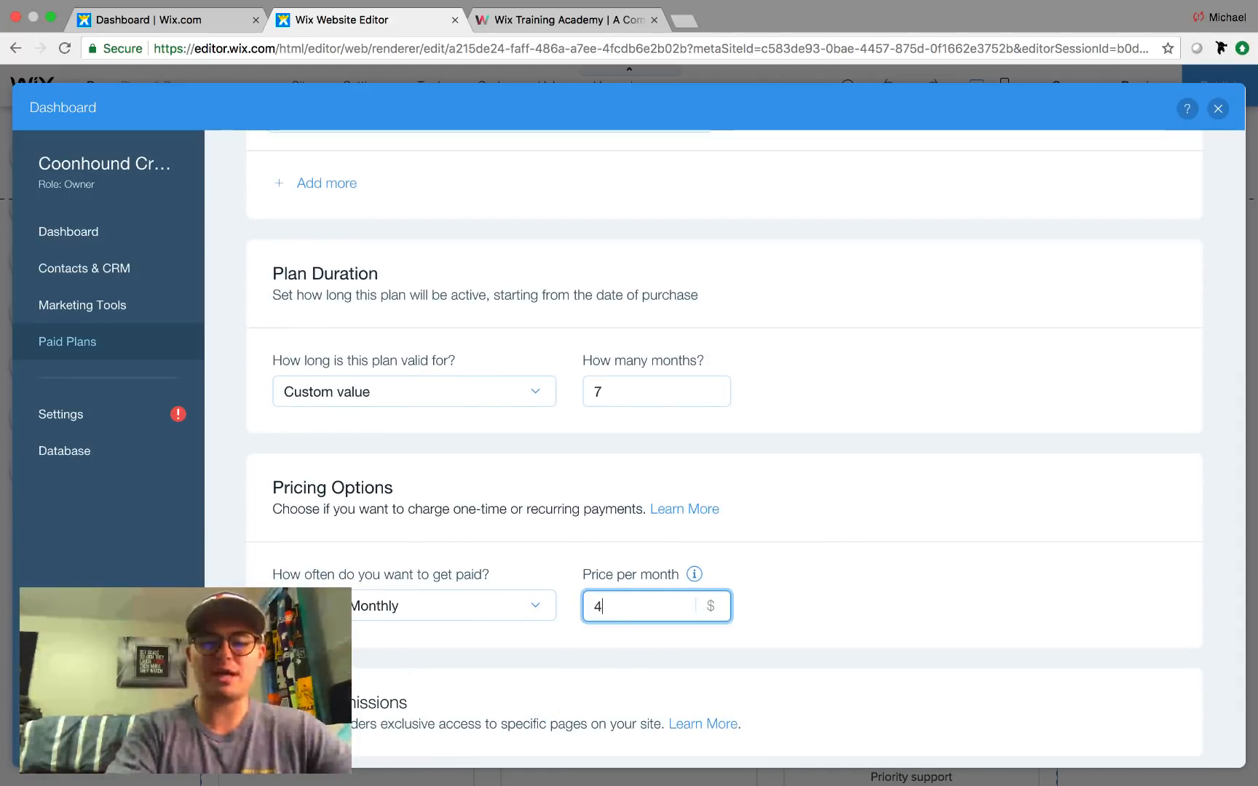
pyautogui.write('49')
pyautogui.click(1049, 589)
pyautogui.scroll(-3, 842, 593)
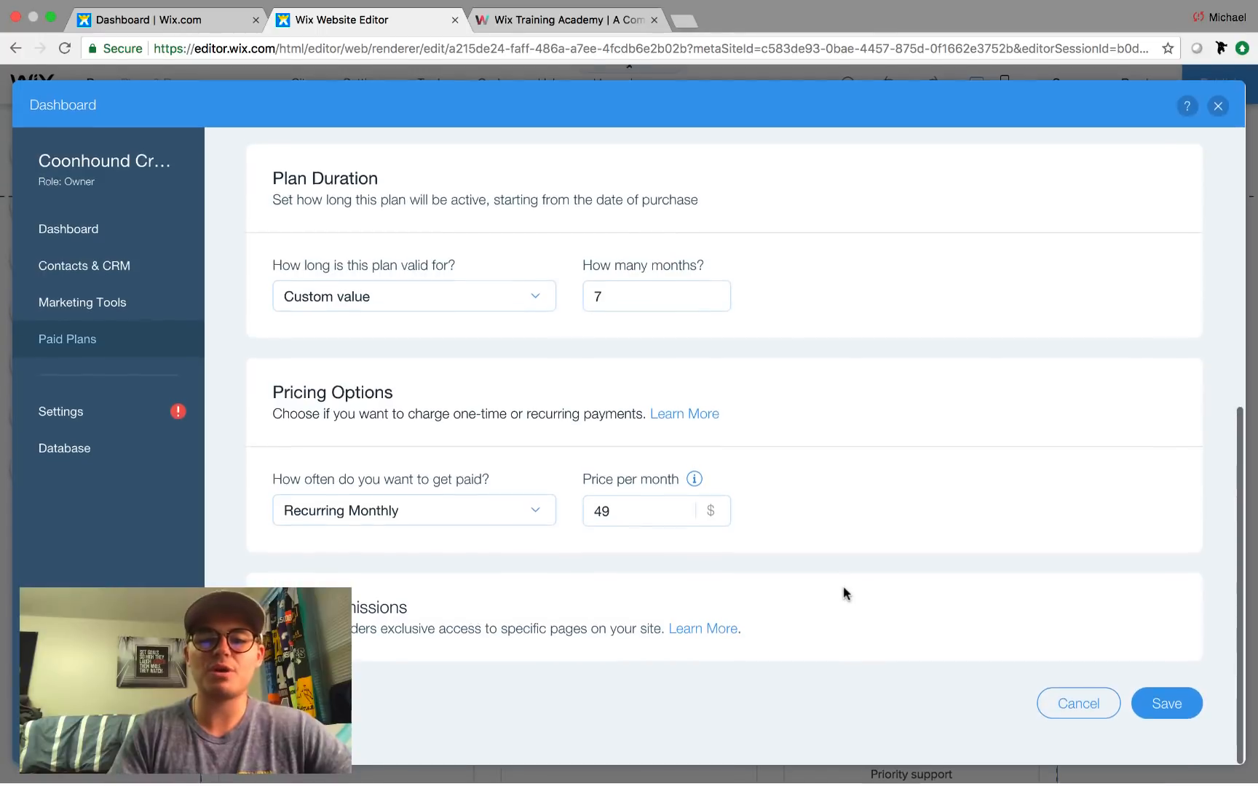
pyautogui.click(1182, 708)
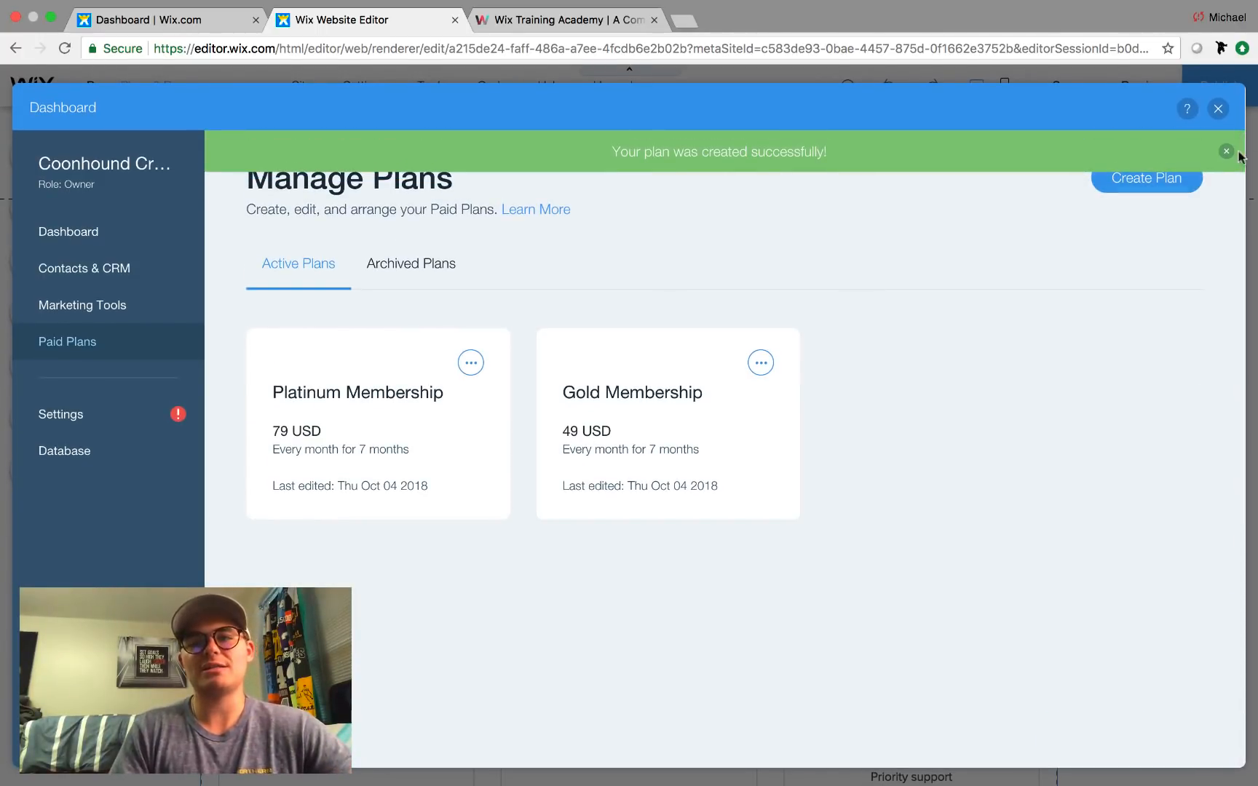
# Look through the Archived Plans list, then return to Active Plans.
pyautogui.click(1227, 155)
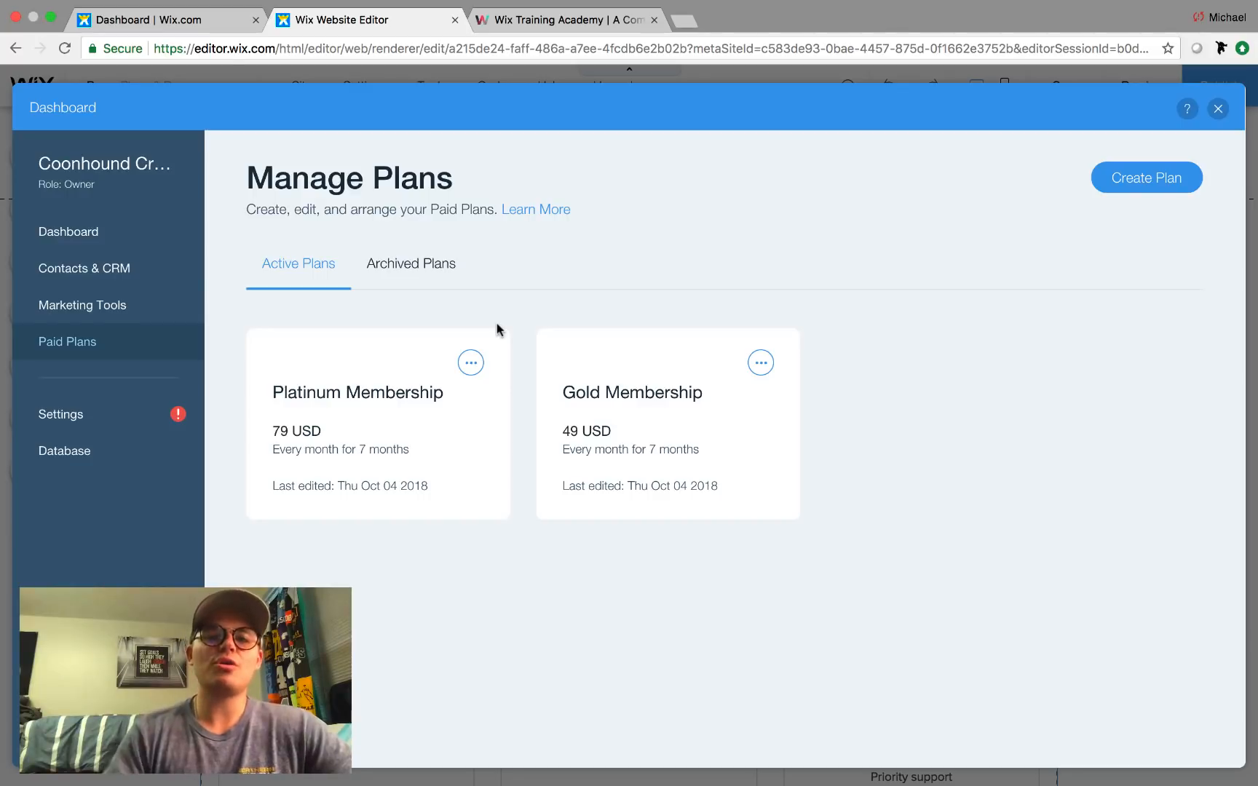
pyautogui.click(470, 364)
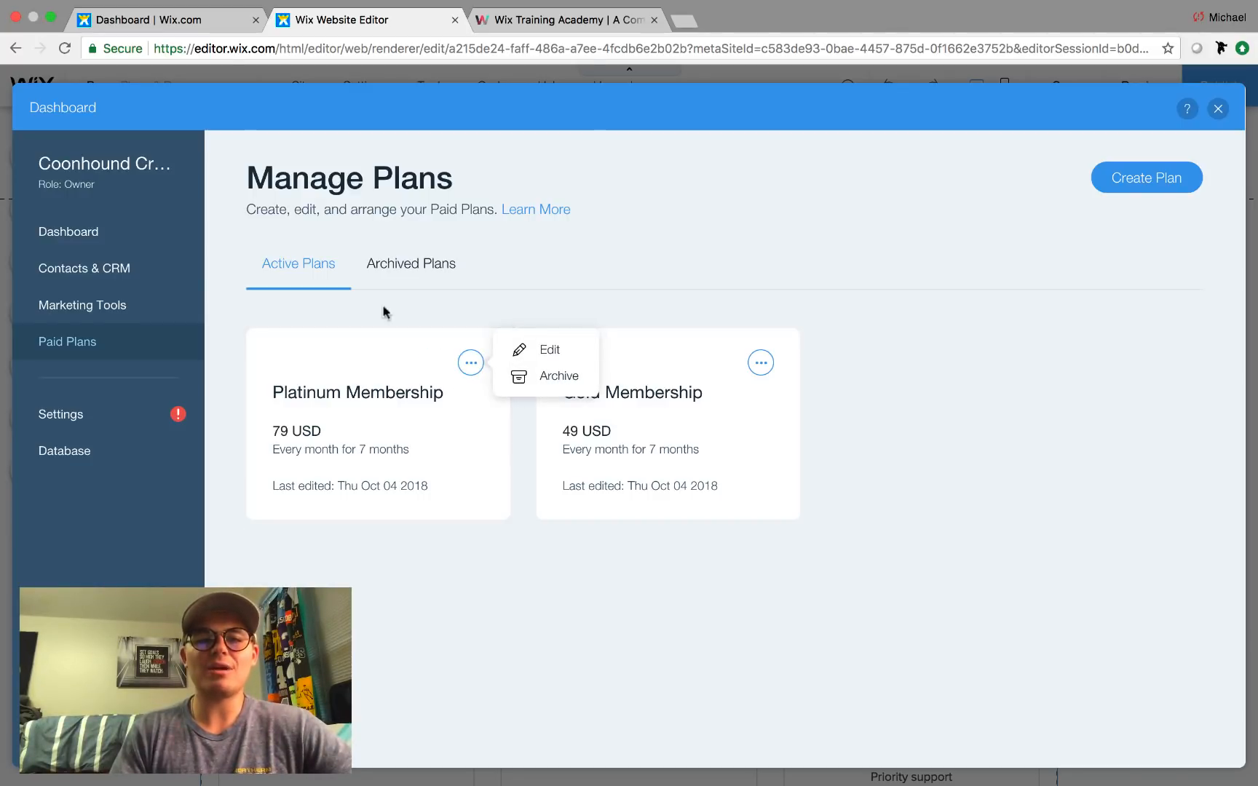
pyautogui.click(412, 270)
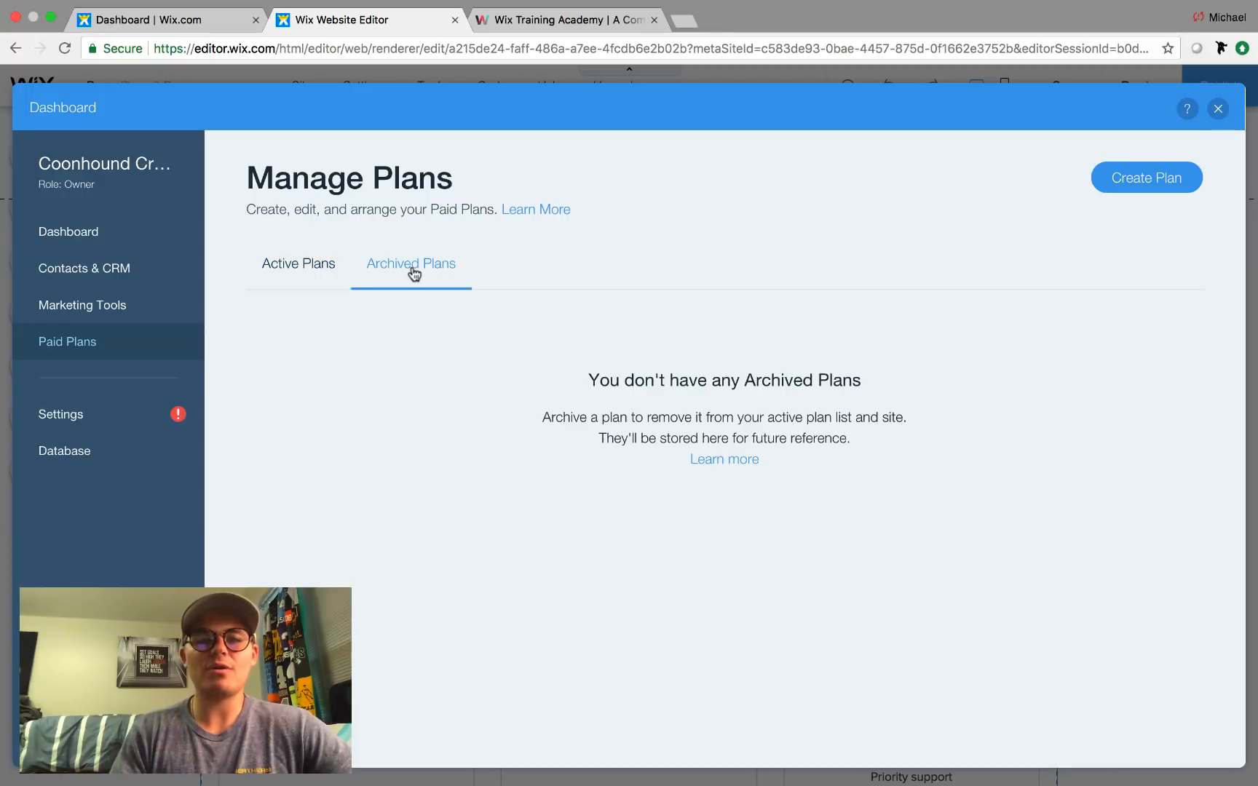
pyautogui.click(284, 268)
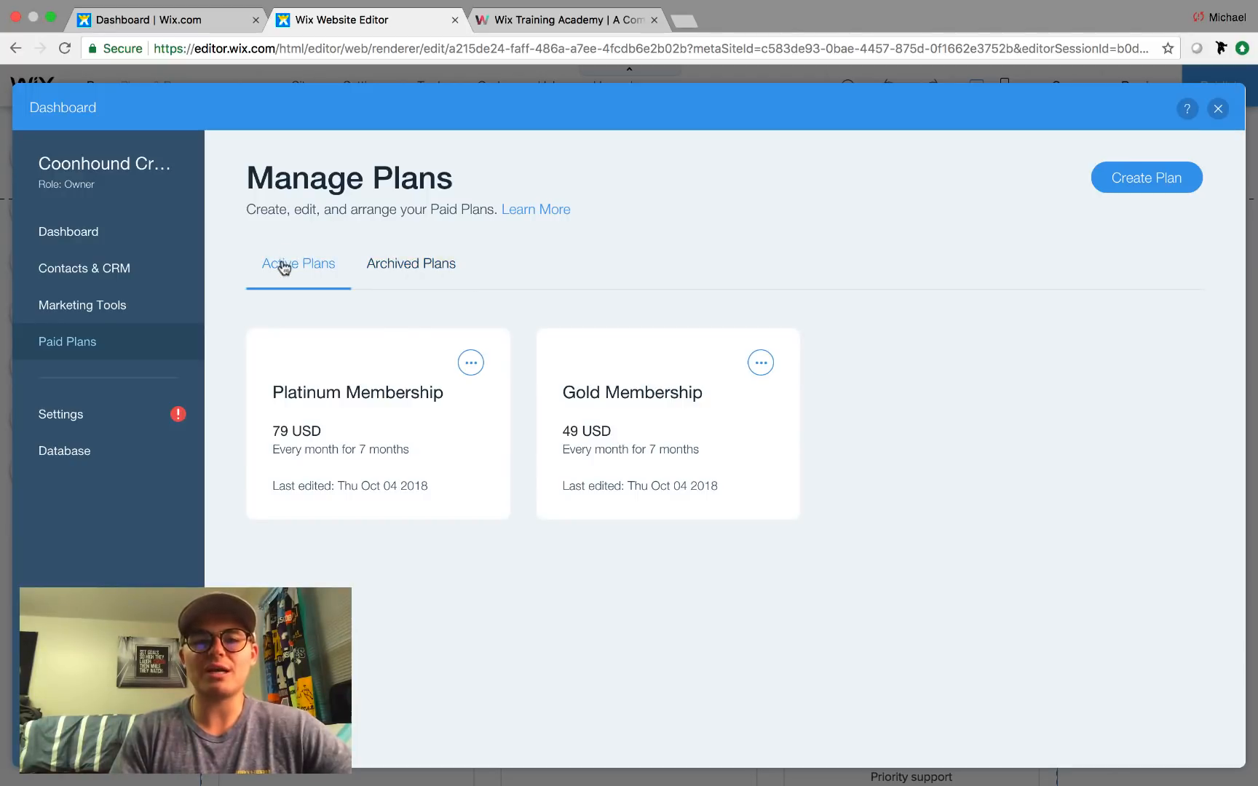
# Reopen the Platinum Membership plan and save it unchanged.
pyautogui.click(349, 399)
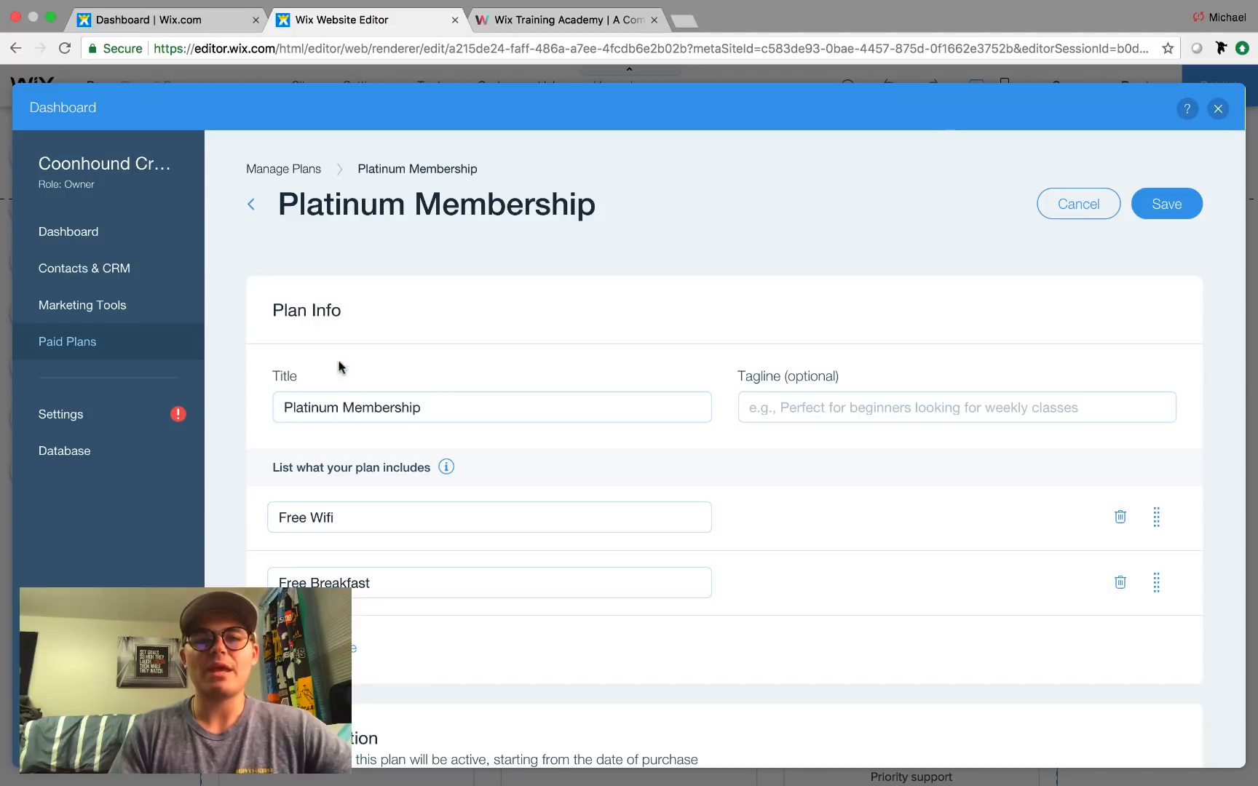
pyautogui.click(1173, 197)
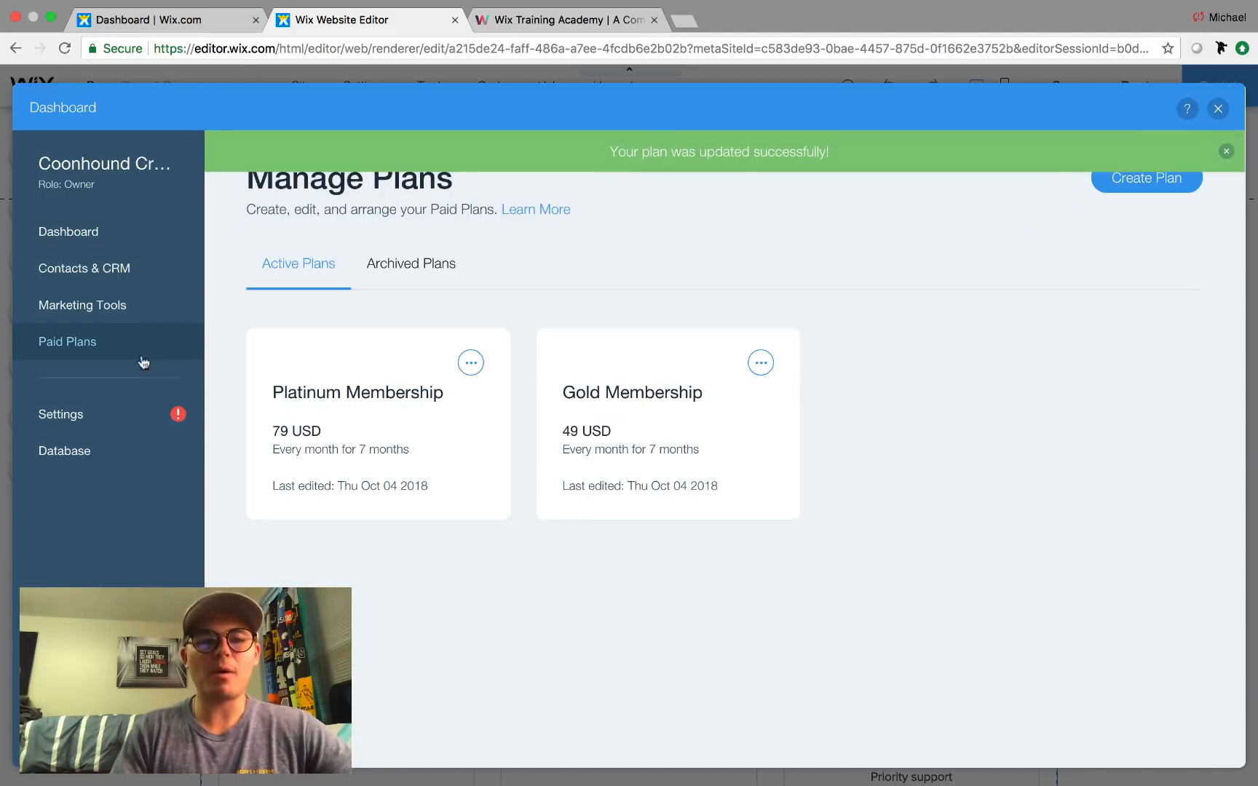
pyautogui.click(114, 269)
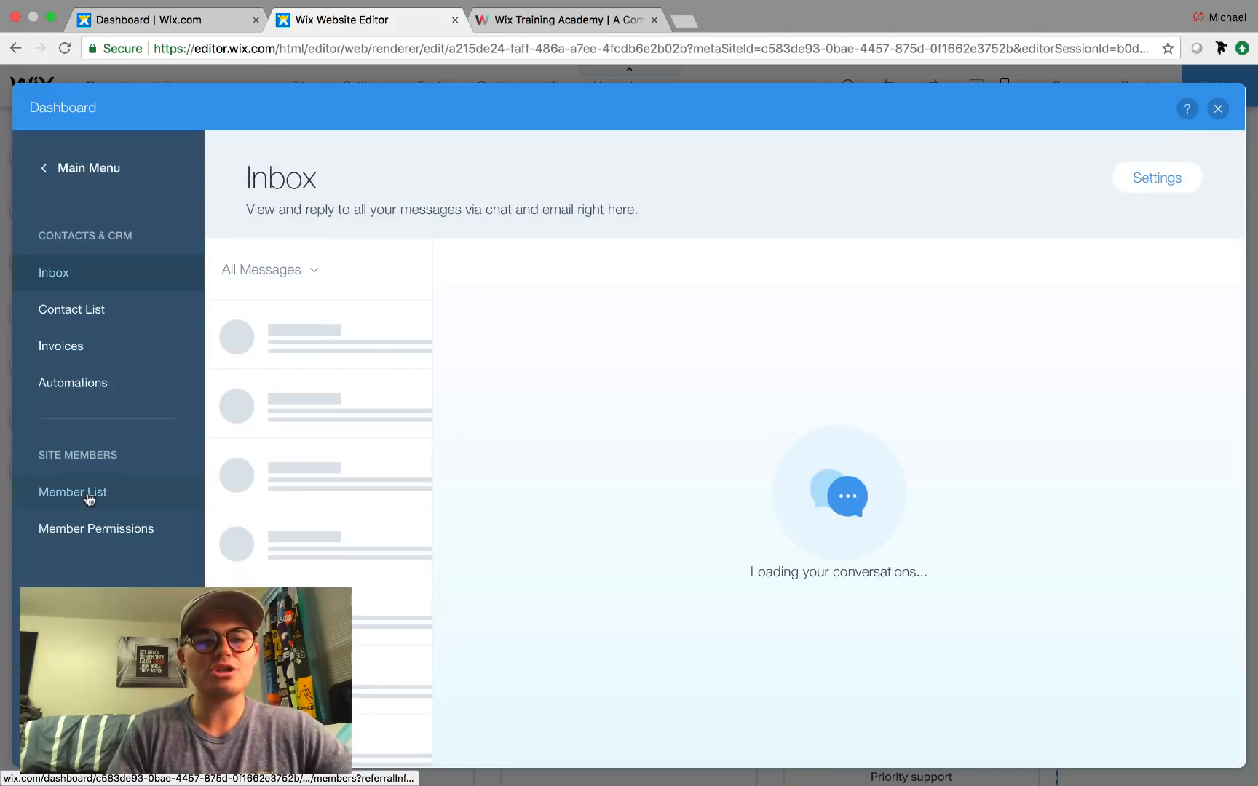
# From the Member List, add a Member's Area with its My Account page and save the site.
pyautogui.click(89, 497)
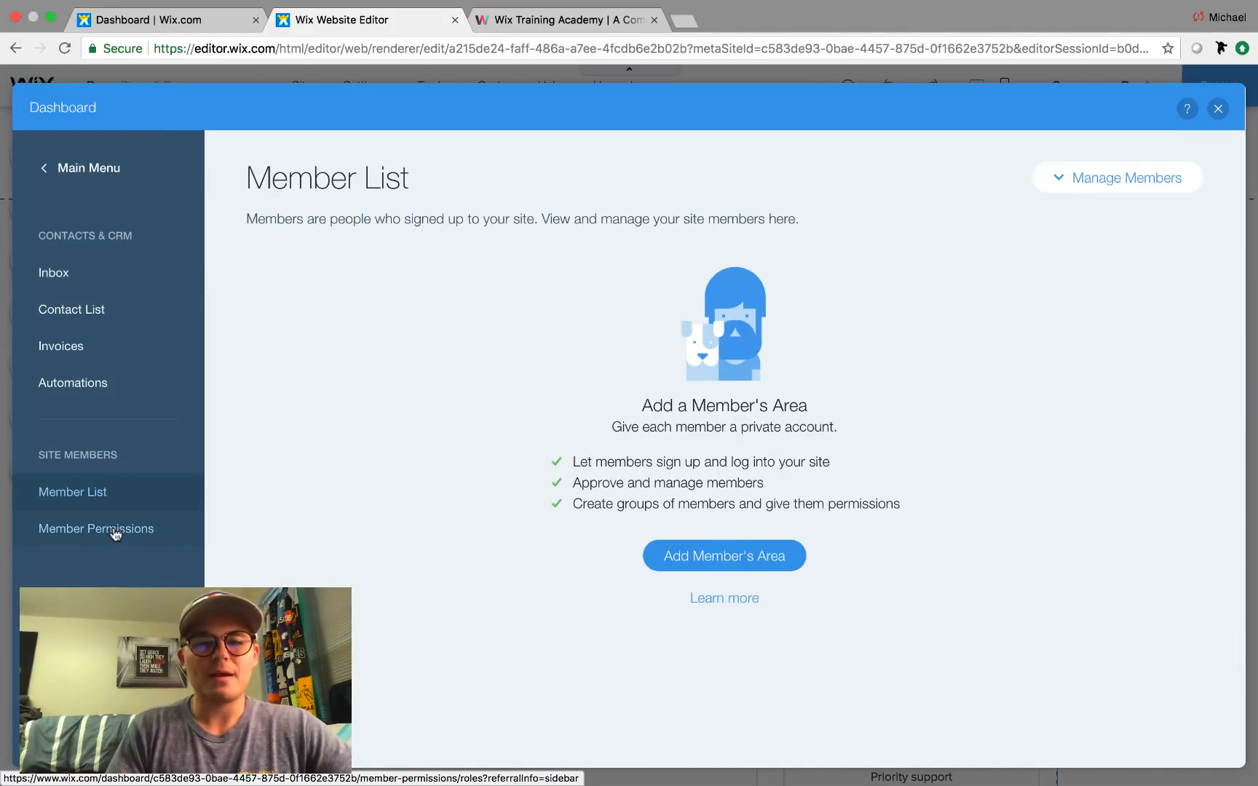
pyautogui.click(716, 566)
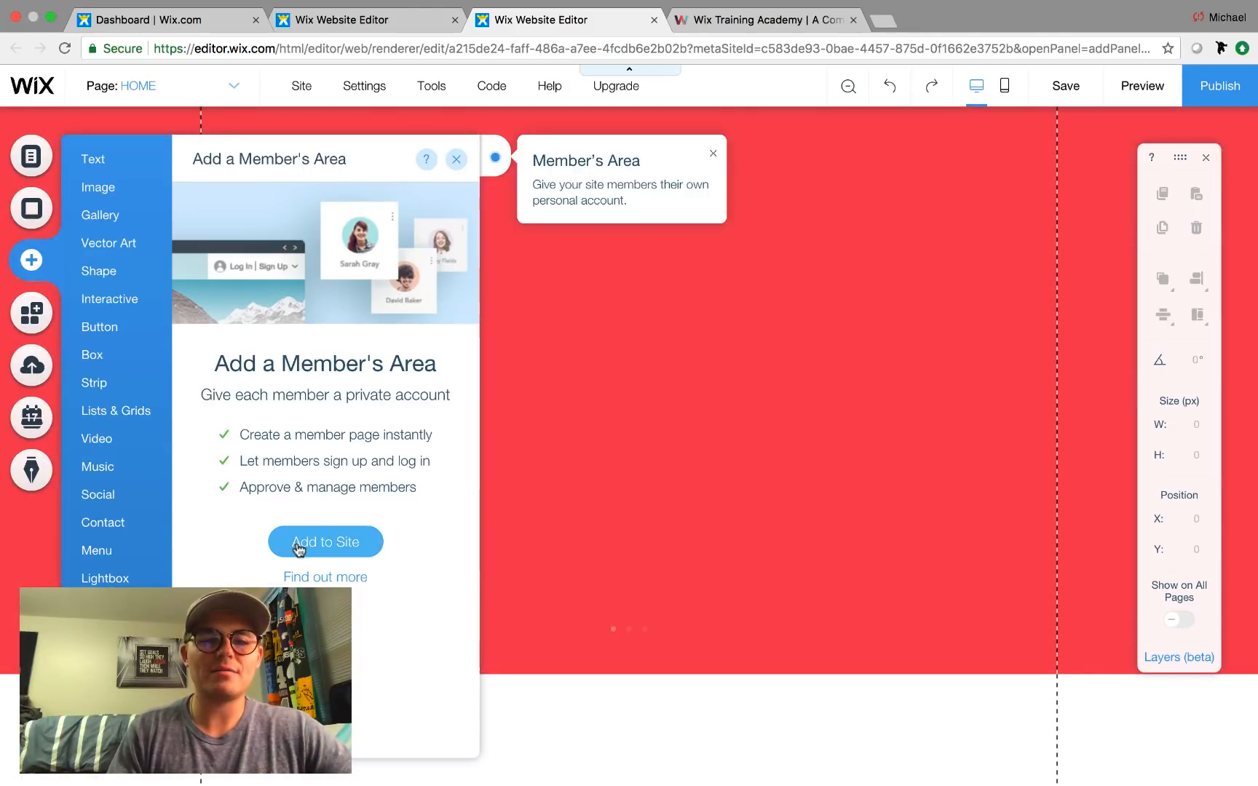
pyautogui.click(300, 547)
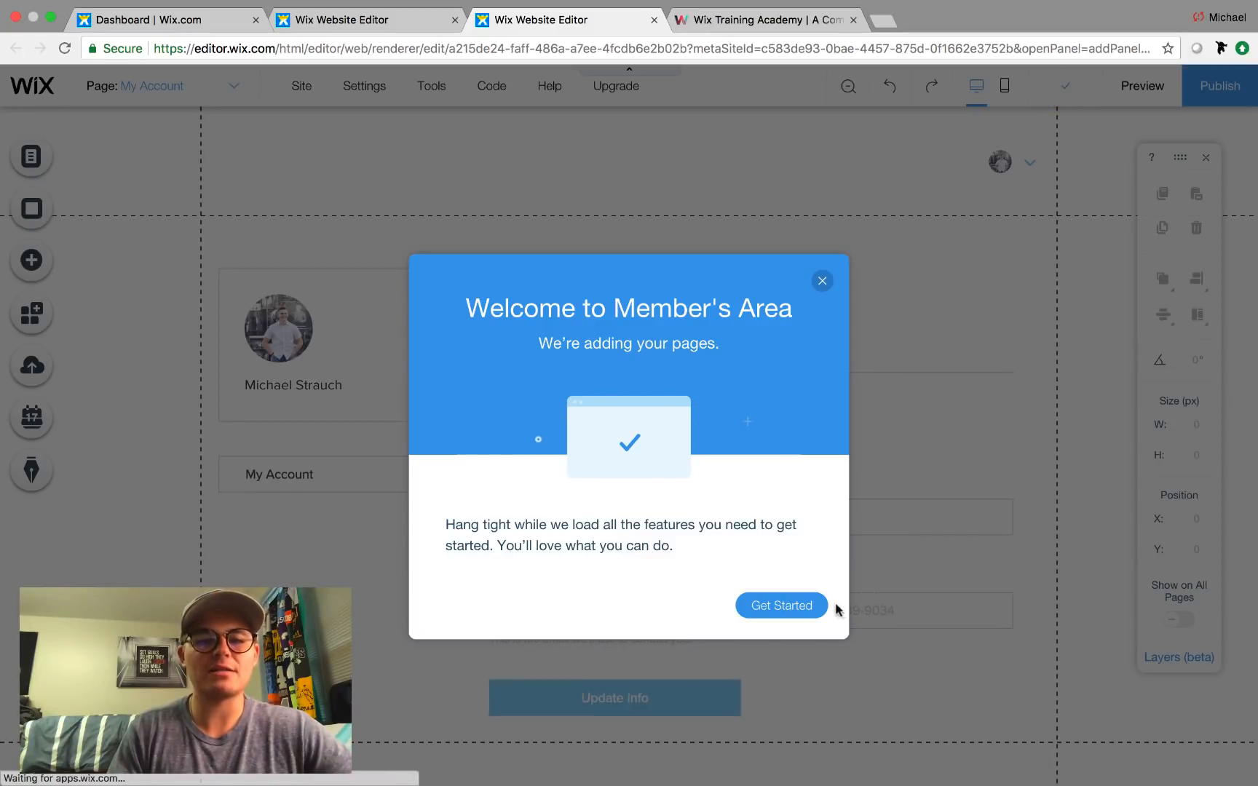
pyautogui.click(780, 606)
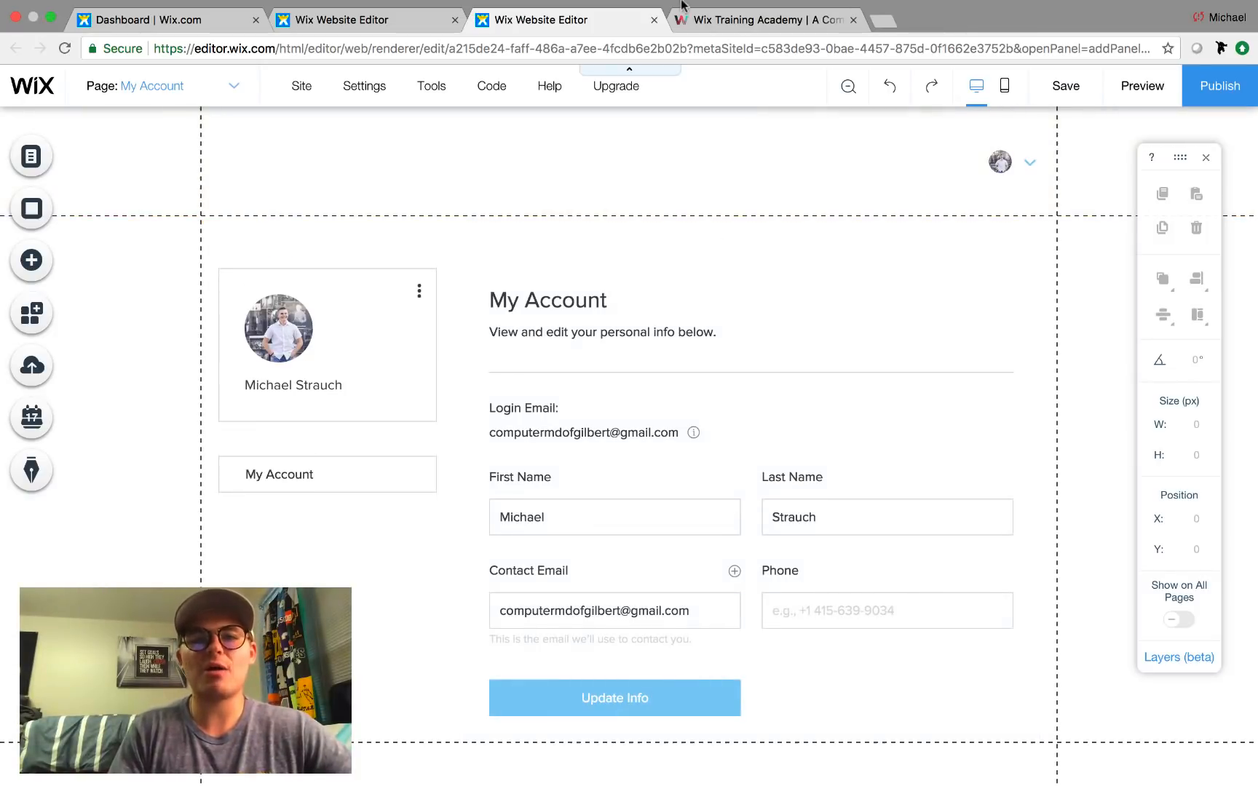
pyautogui.click(1066, 87)
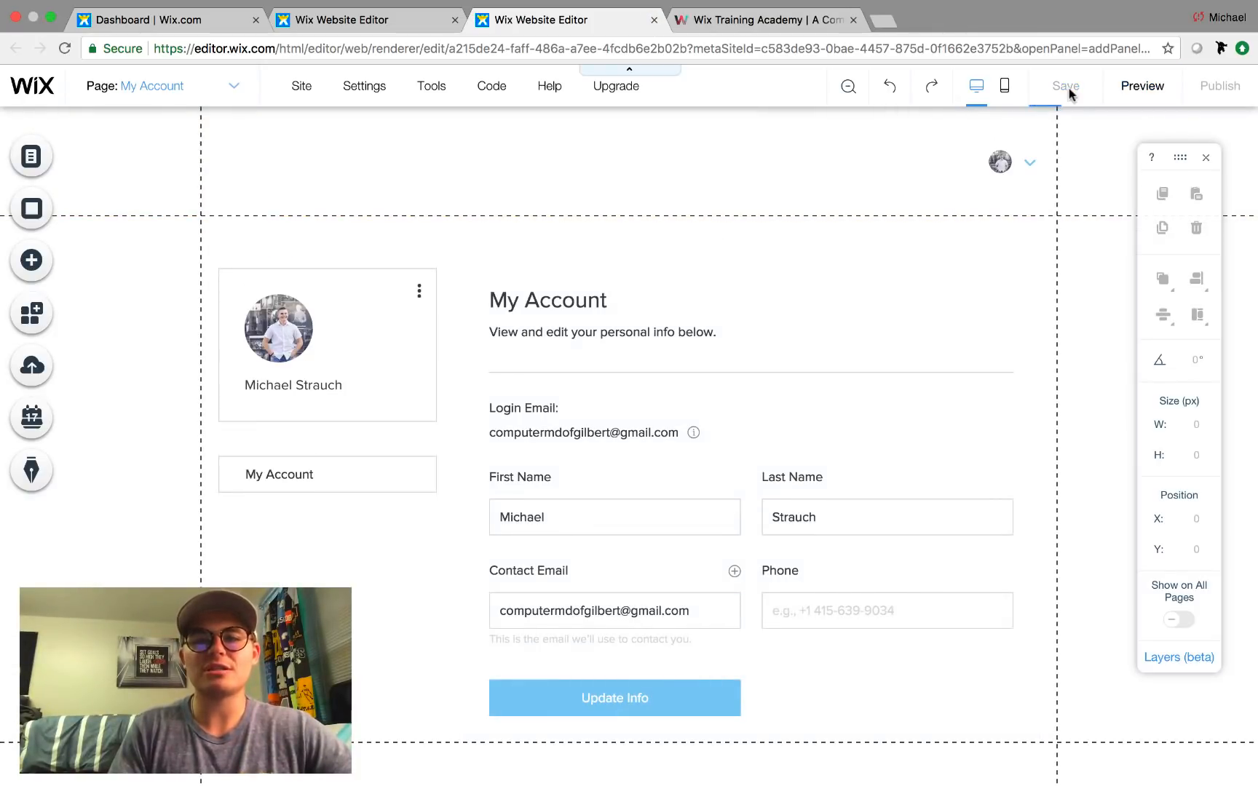
pyautogui.click(885, 655)
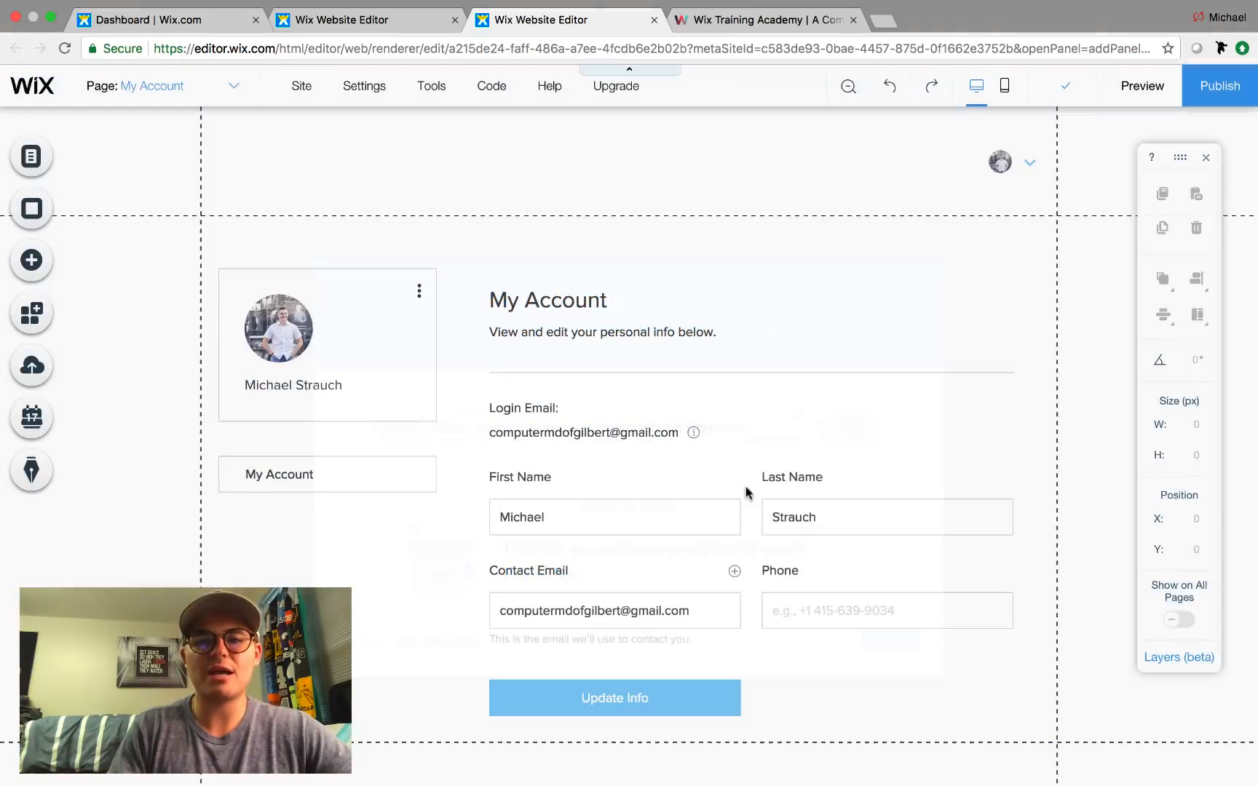
# Close the duplicate editor tab and check Purchased Plans to confirm no plans are sold.
pyautogui.click(654, 20)
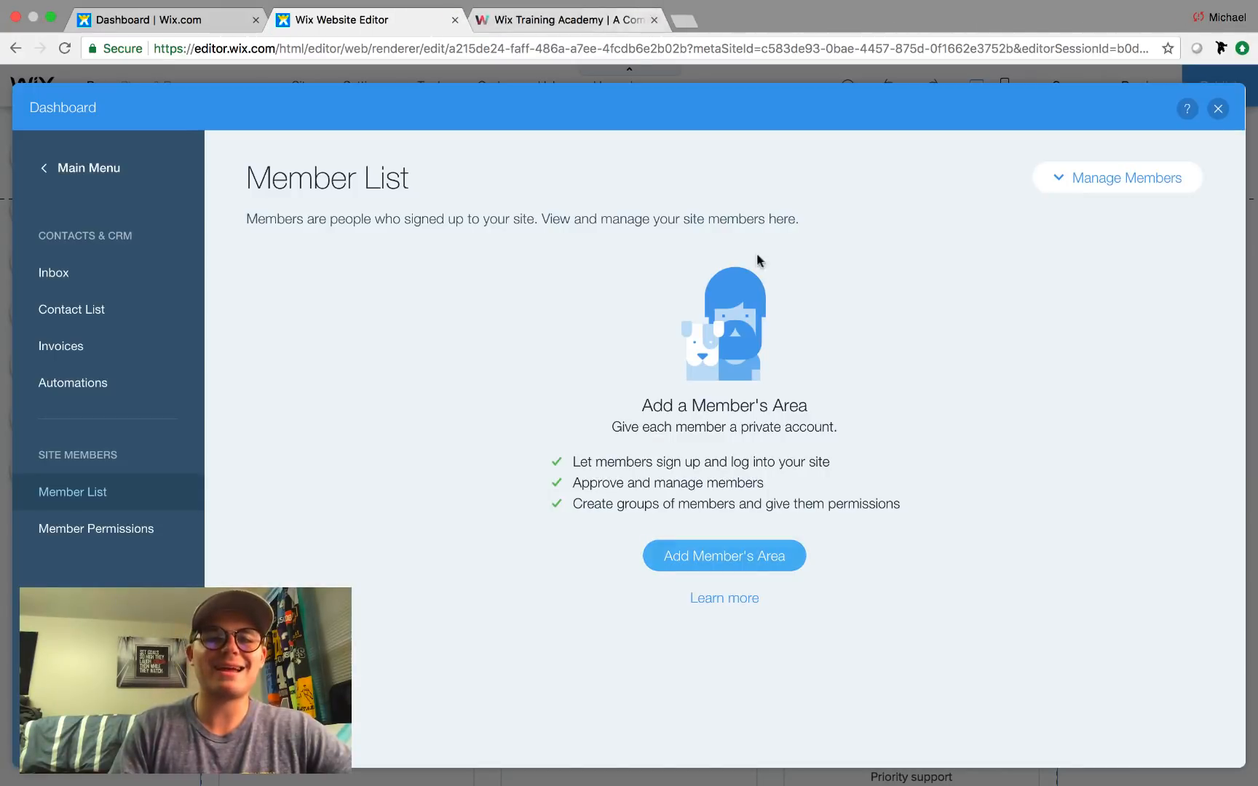
pyautogui.click(1216, 110)
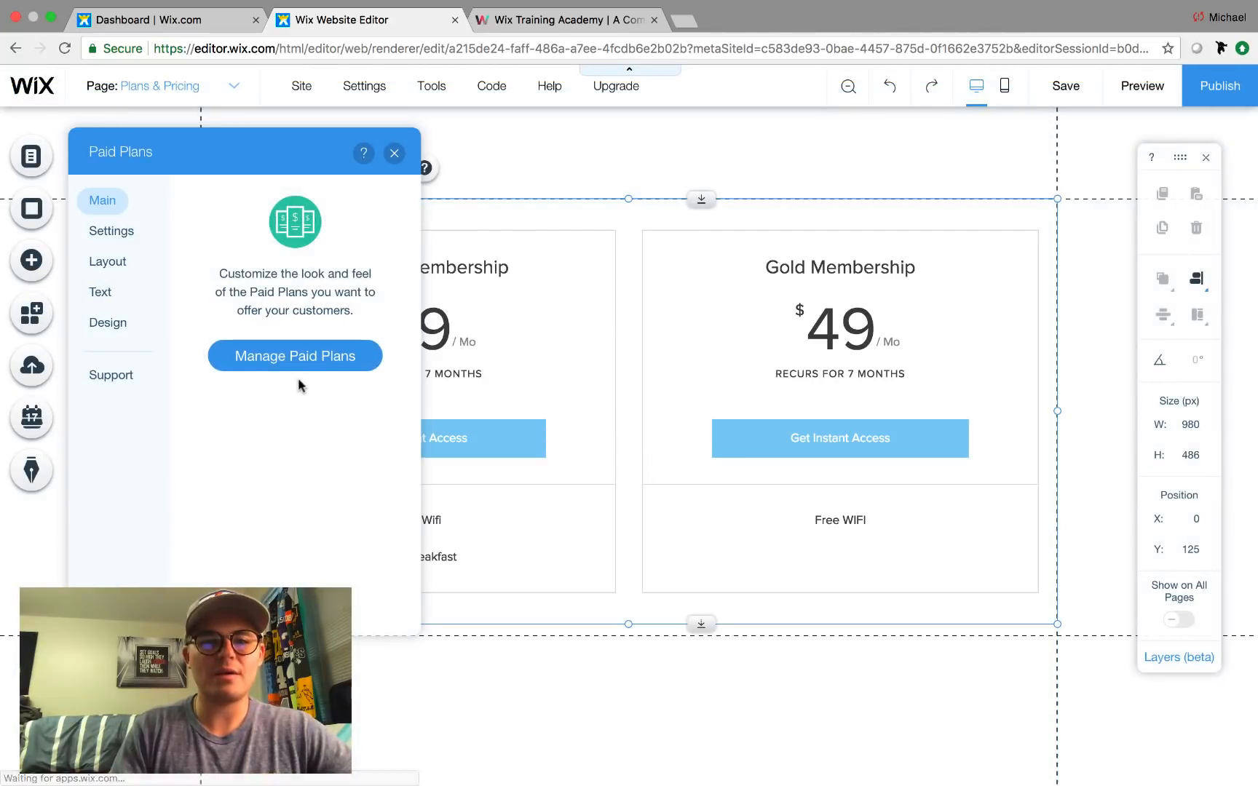
pyautogui.click(282, 355)
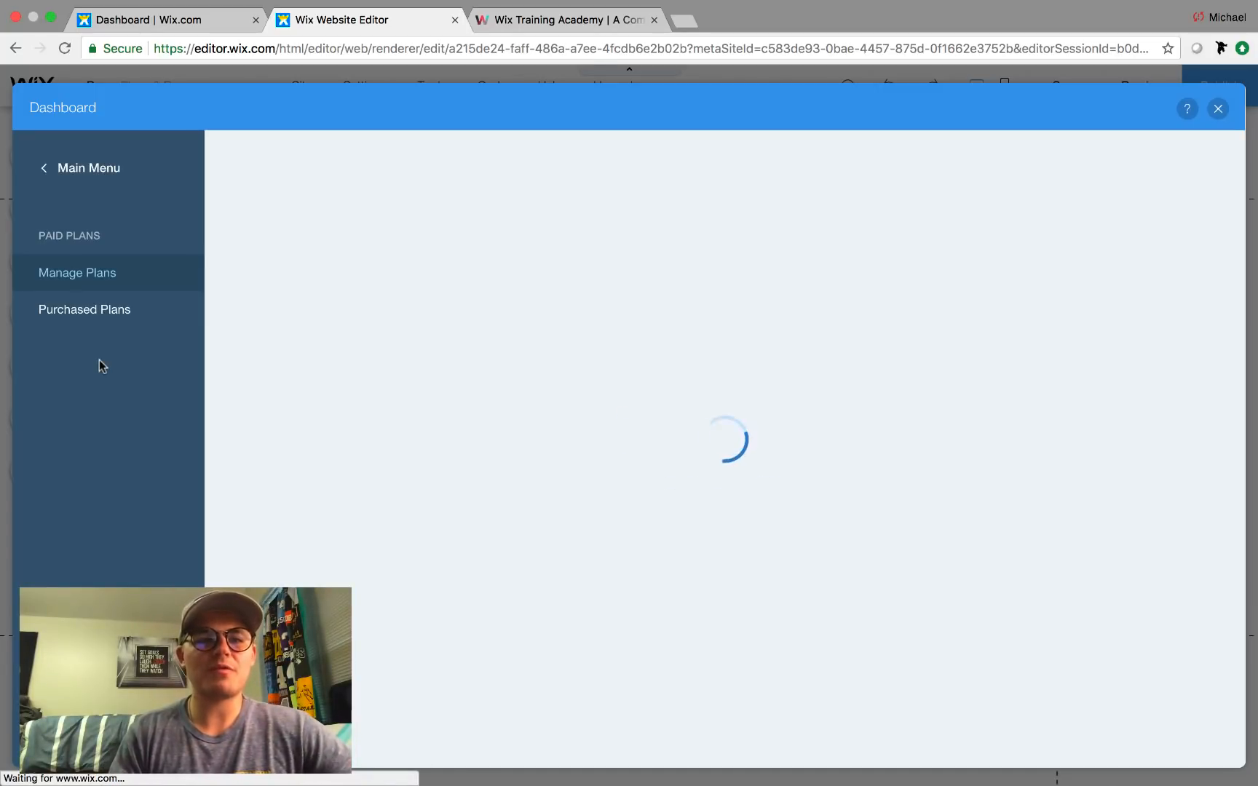
pyautogui.click(76, 342)
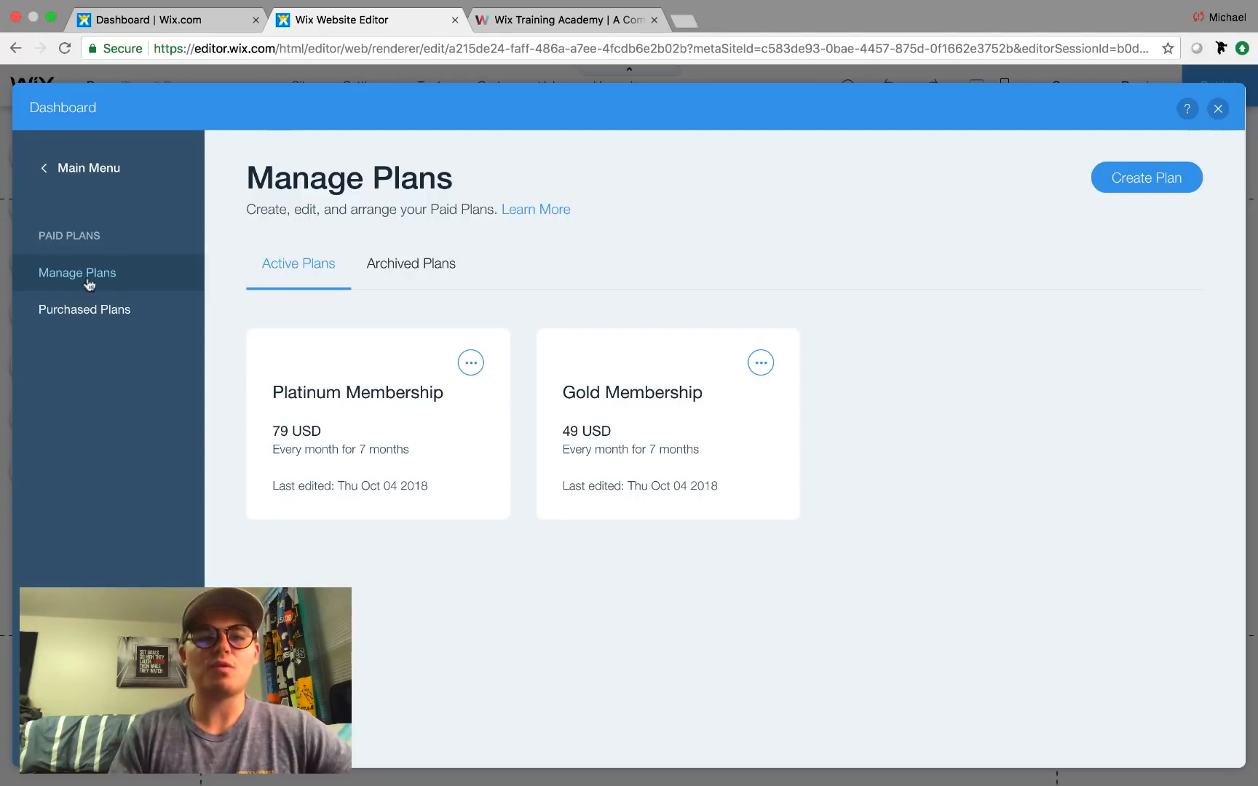
pyautogui.click(67, 168)
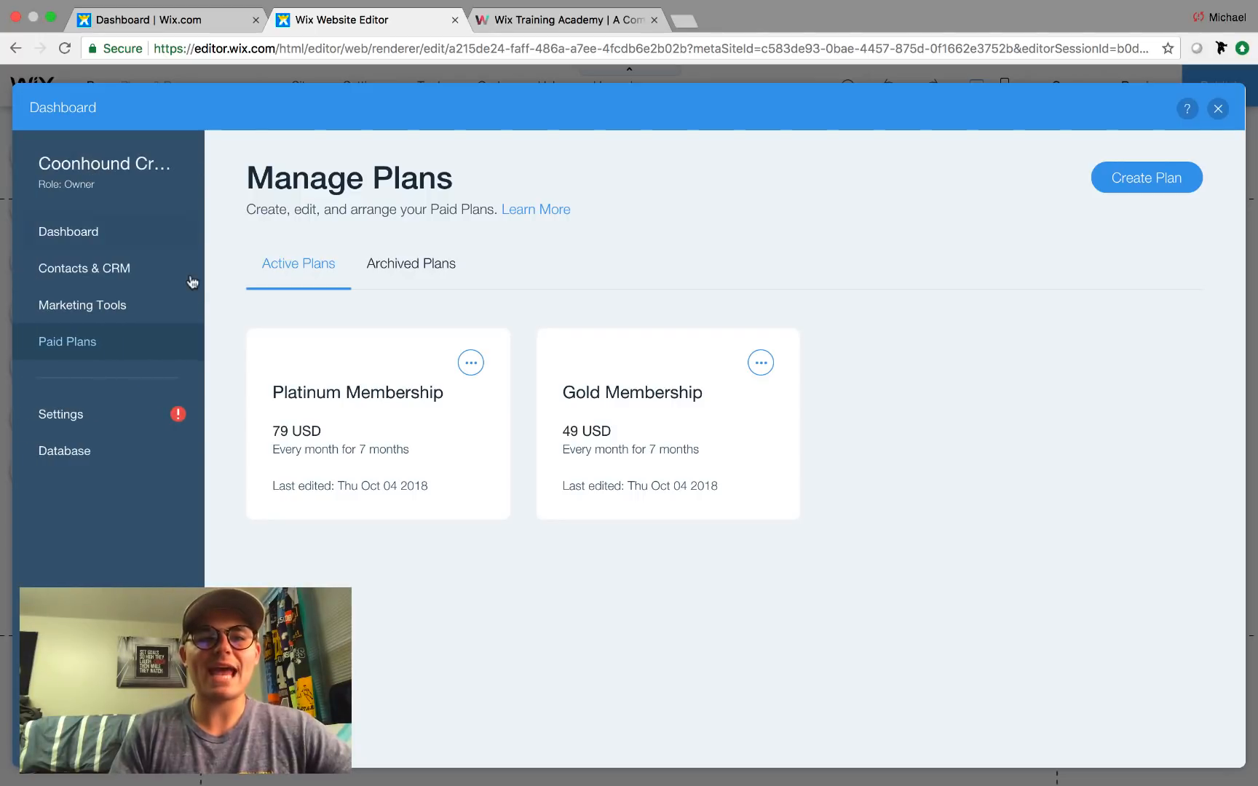
pyautogui.click(80, 348)
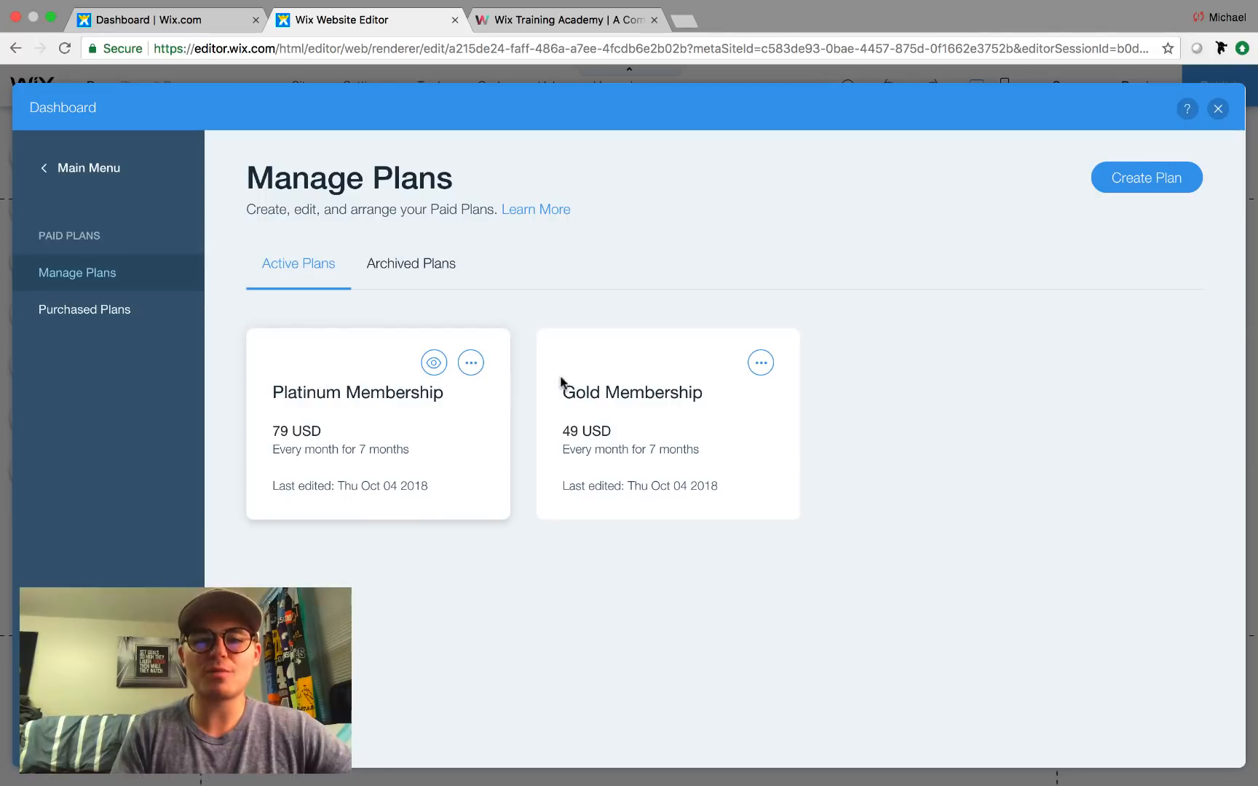
pyautogui.click(111, 313)
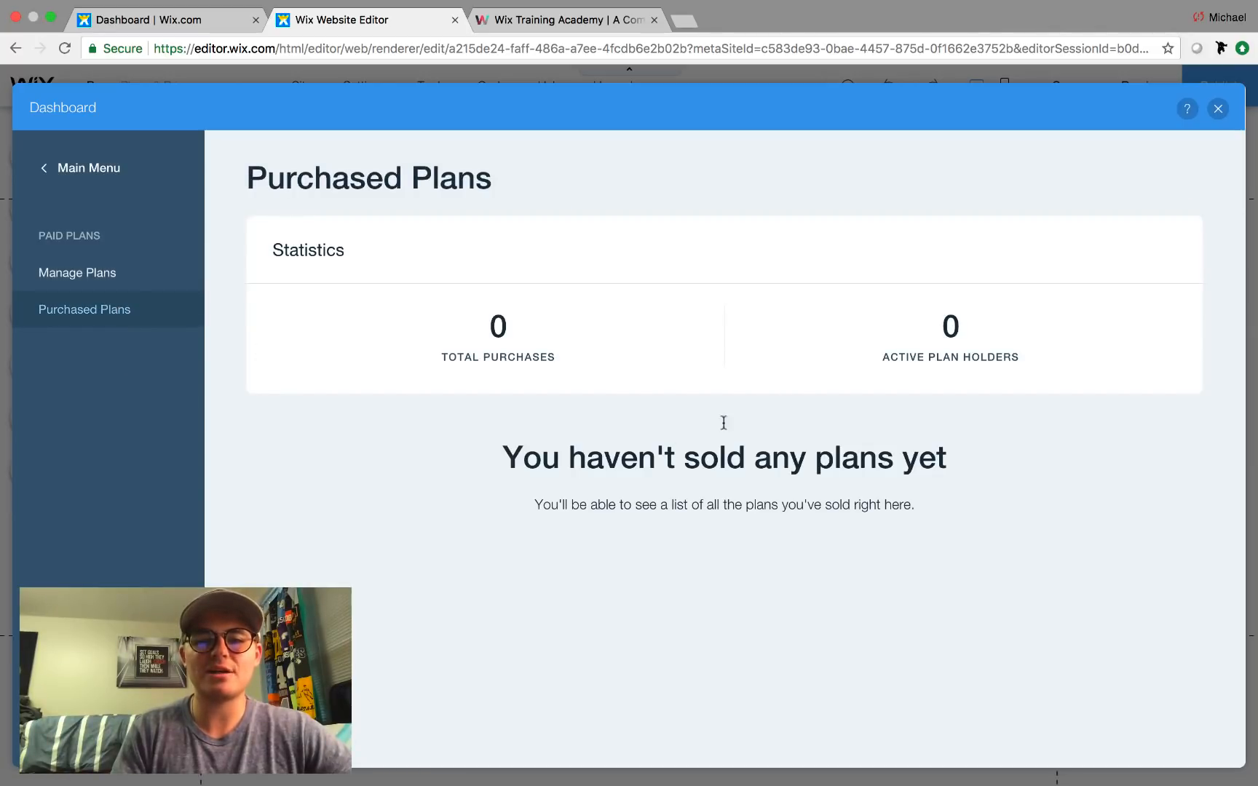
pyautogui.click(92, 168)
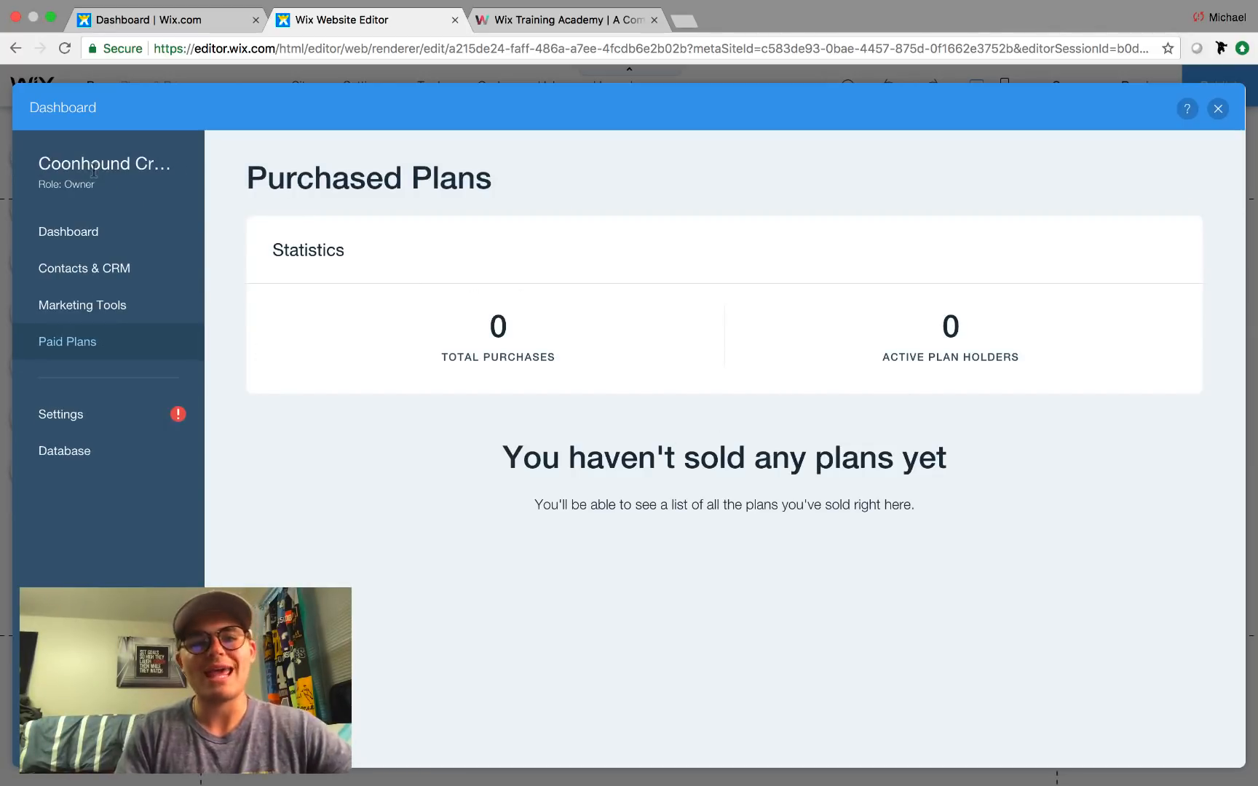
# Check Member Permissions for members-only pages, then close the dashboard.
pyautogui.click(110, 270)
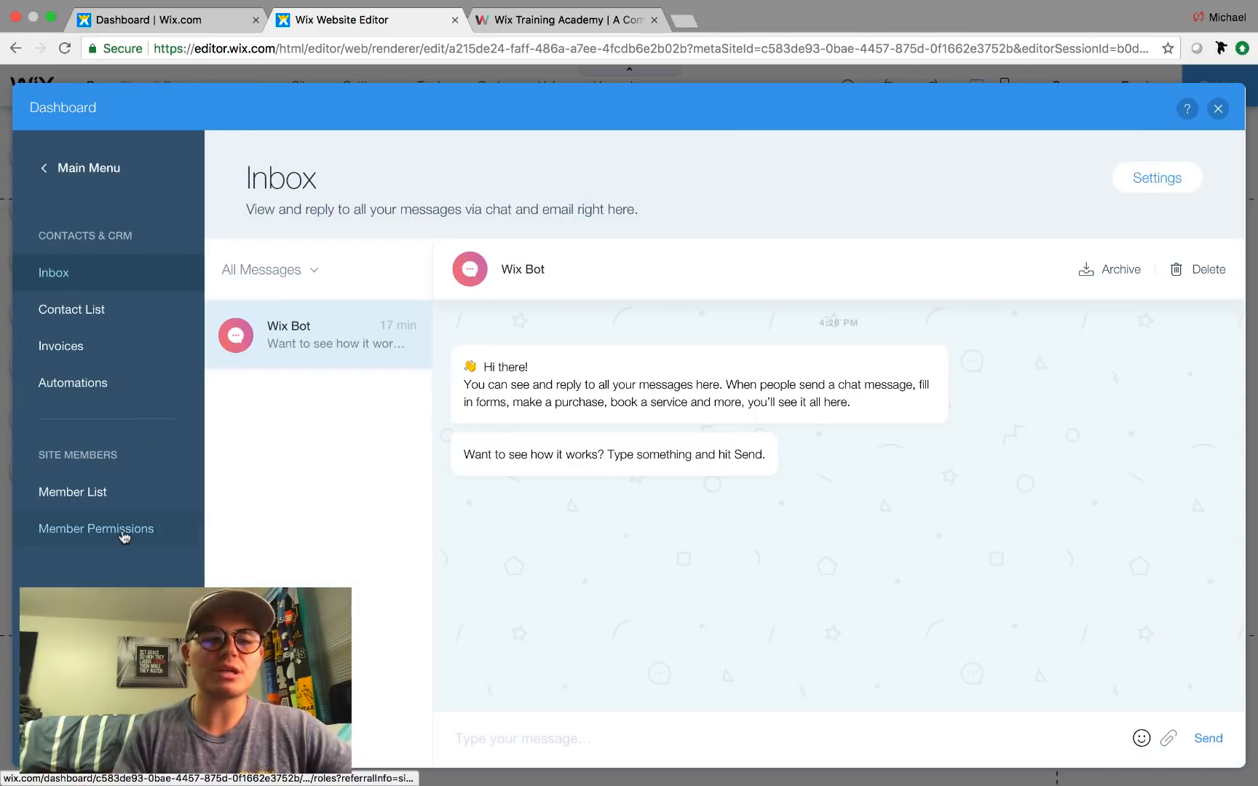
pyautogui.click(124, 536)
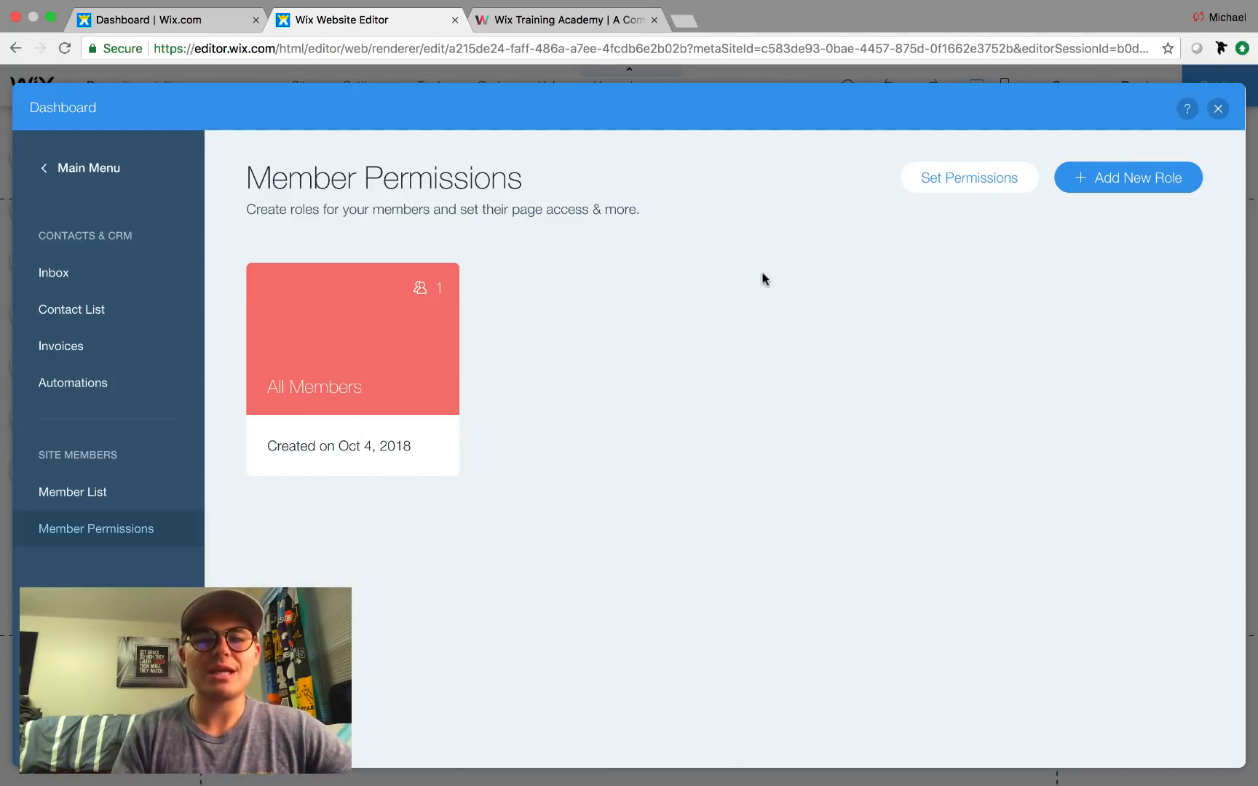
pyautogui.click(963, 178)
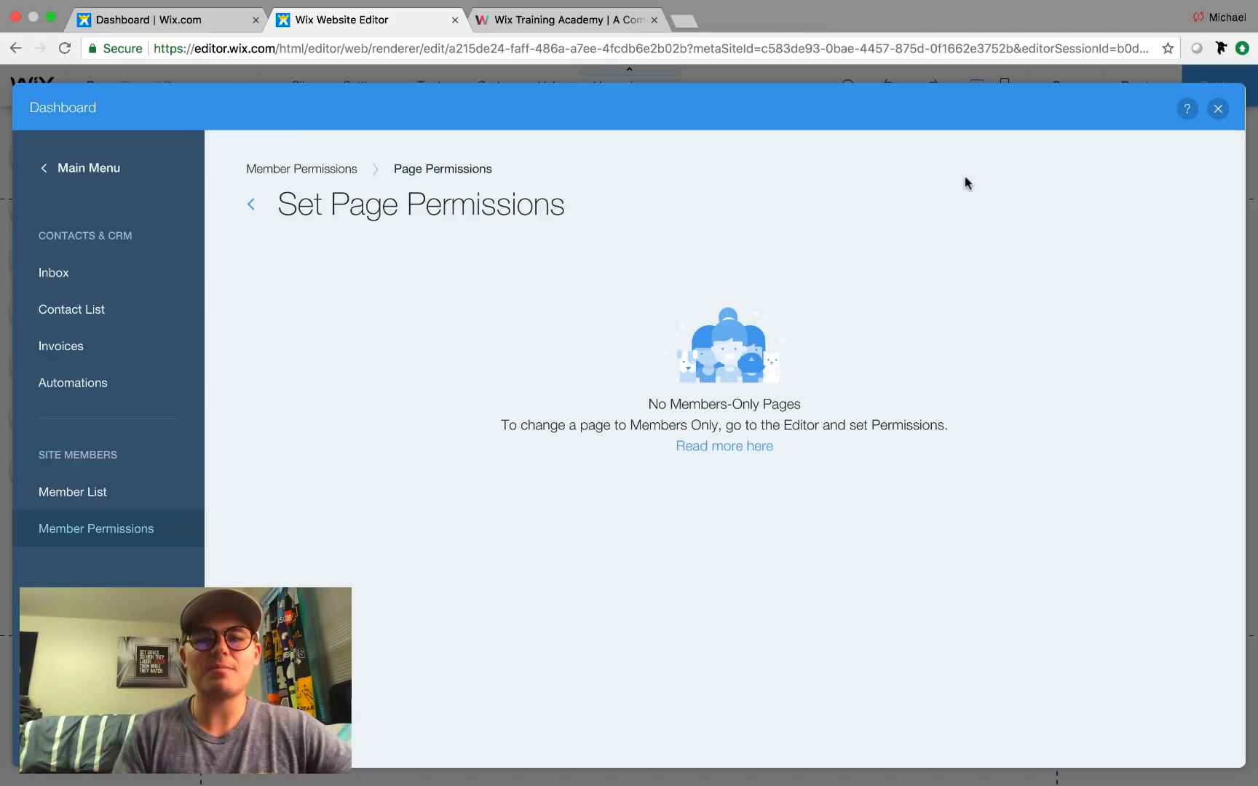
pyautogui.click(1217, 110)
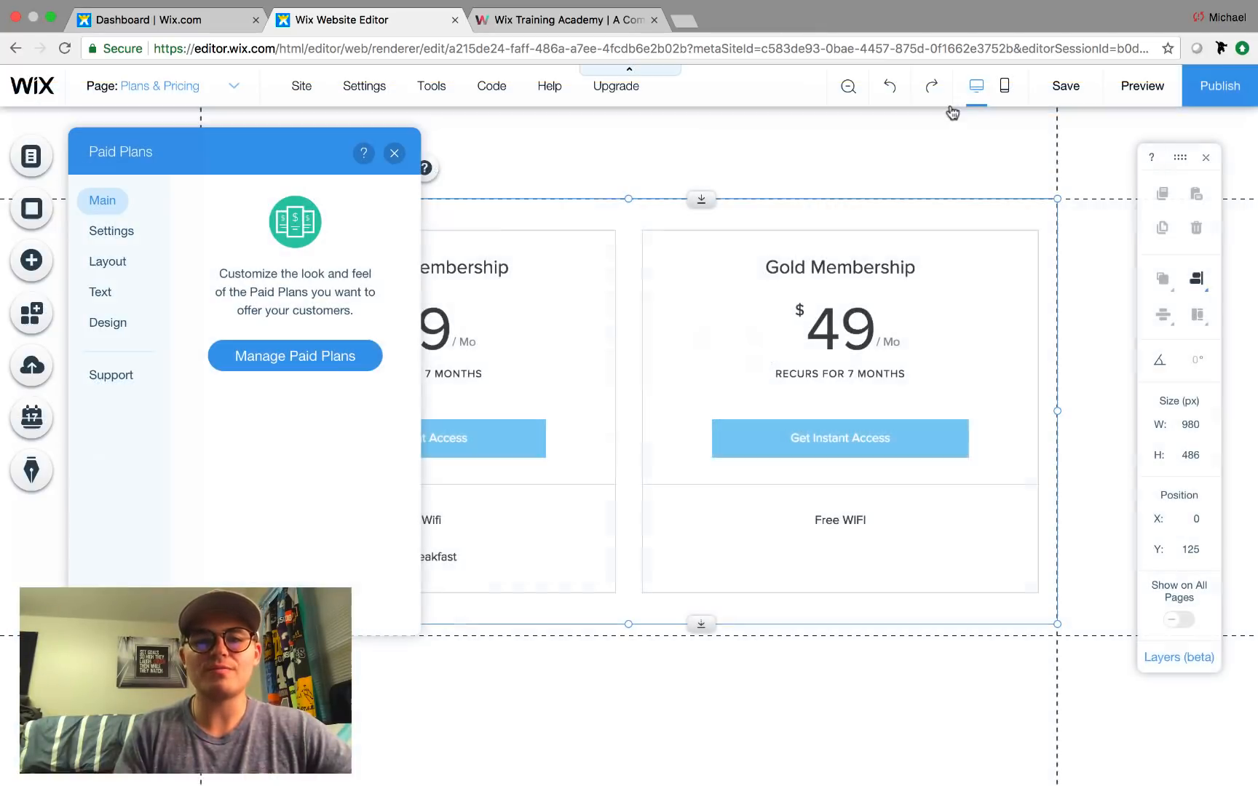
# Add a new blank page named Gold to the site.
pyautogui.click(393, 152)
pyautogui.click(161, 87)
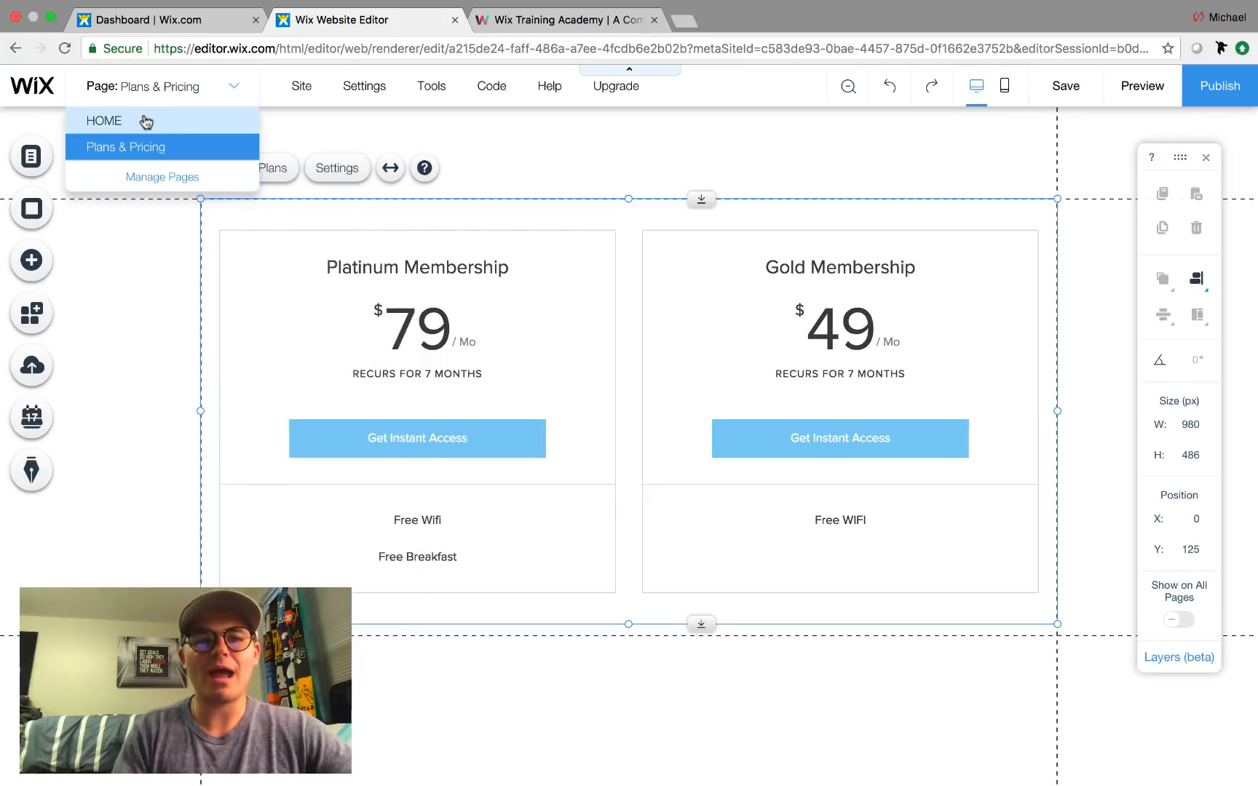
pyautogui.click(146, 121)
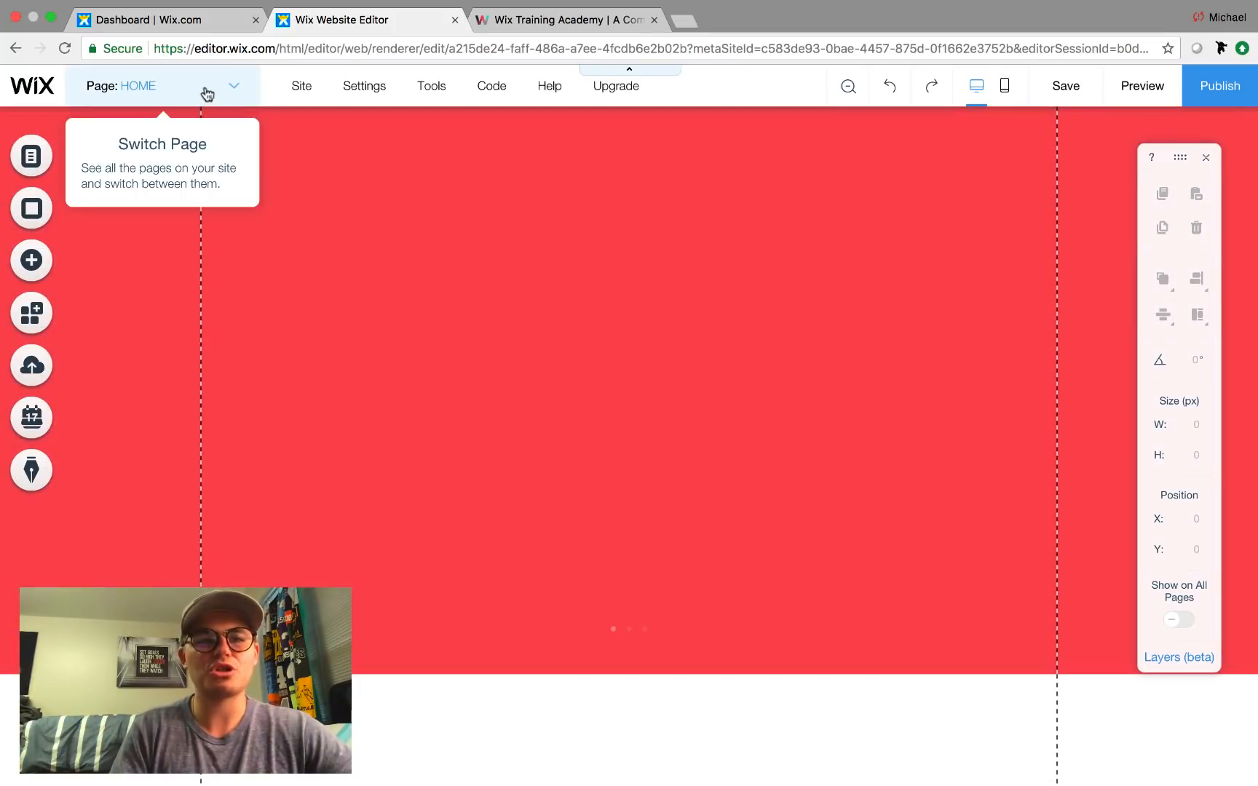
pyautogui.click(205, 95)
pyautogui.click(183, 183)
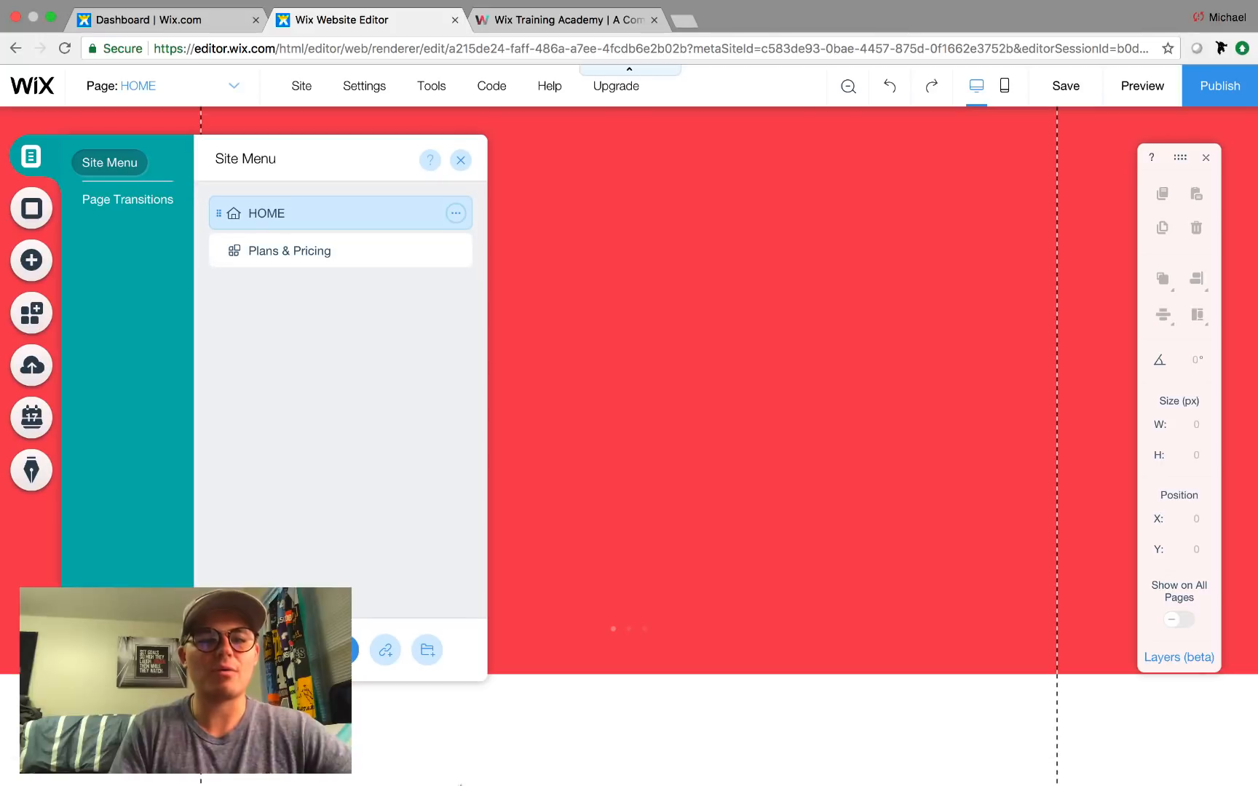
pyautogui.click(342, 649)
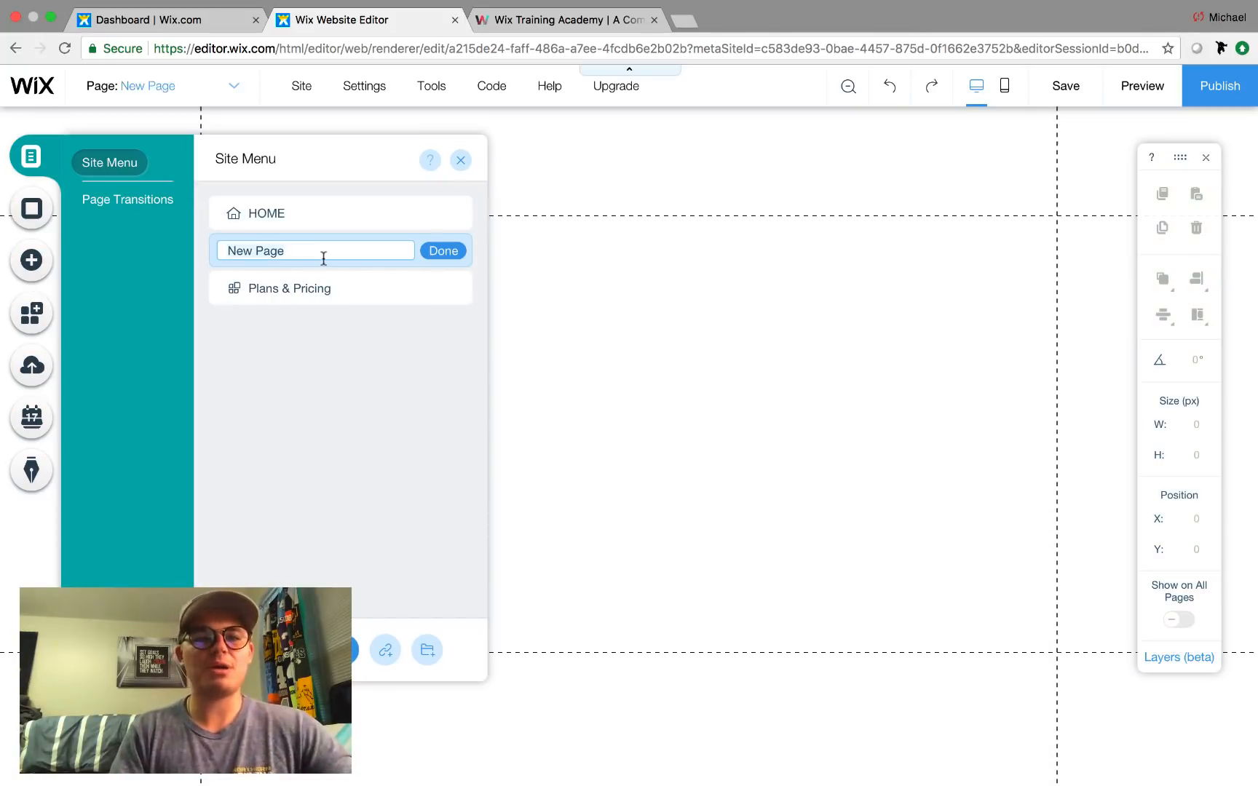
pyautogui.write('G')
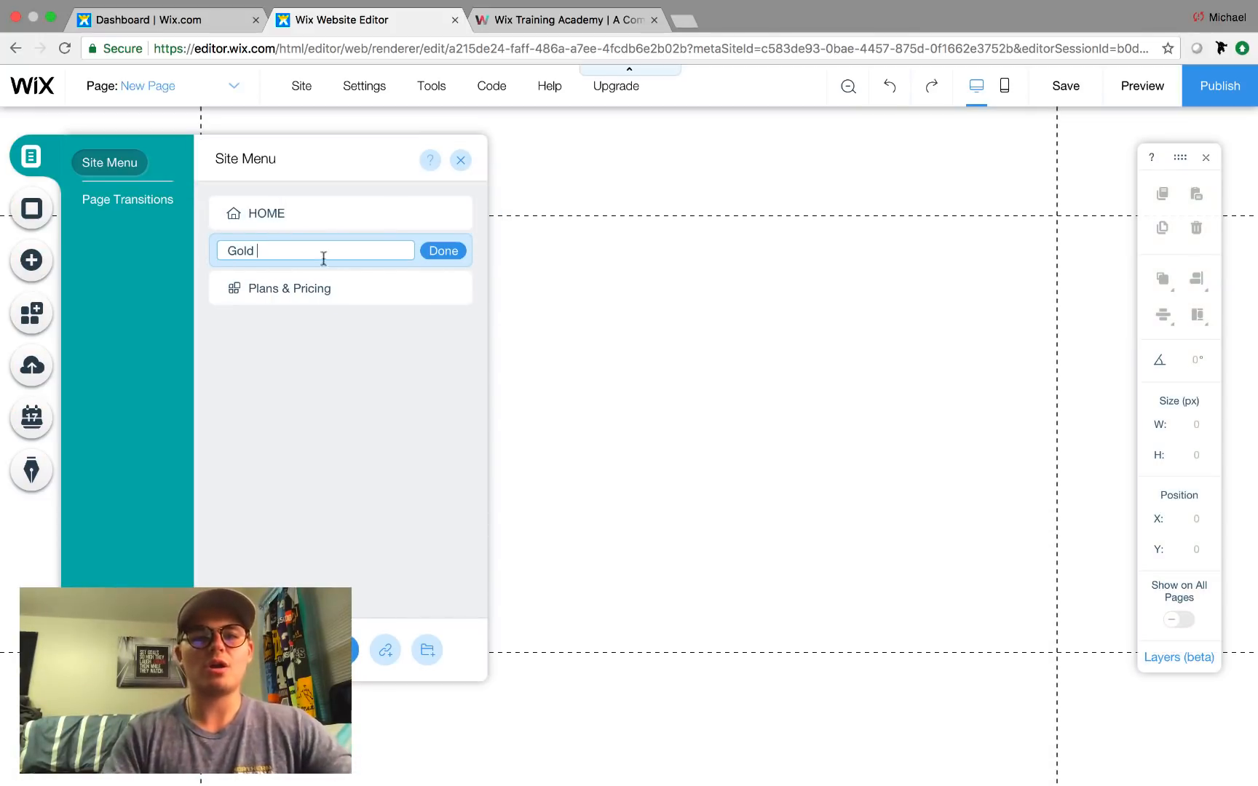
pyautogui.write('old')
pyautogui.click(443, 250)
# Add a second page named Platinum, then bring up the Gold page's settings.
pyautogui.click(311, 649)
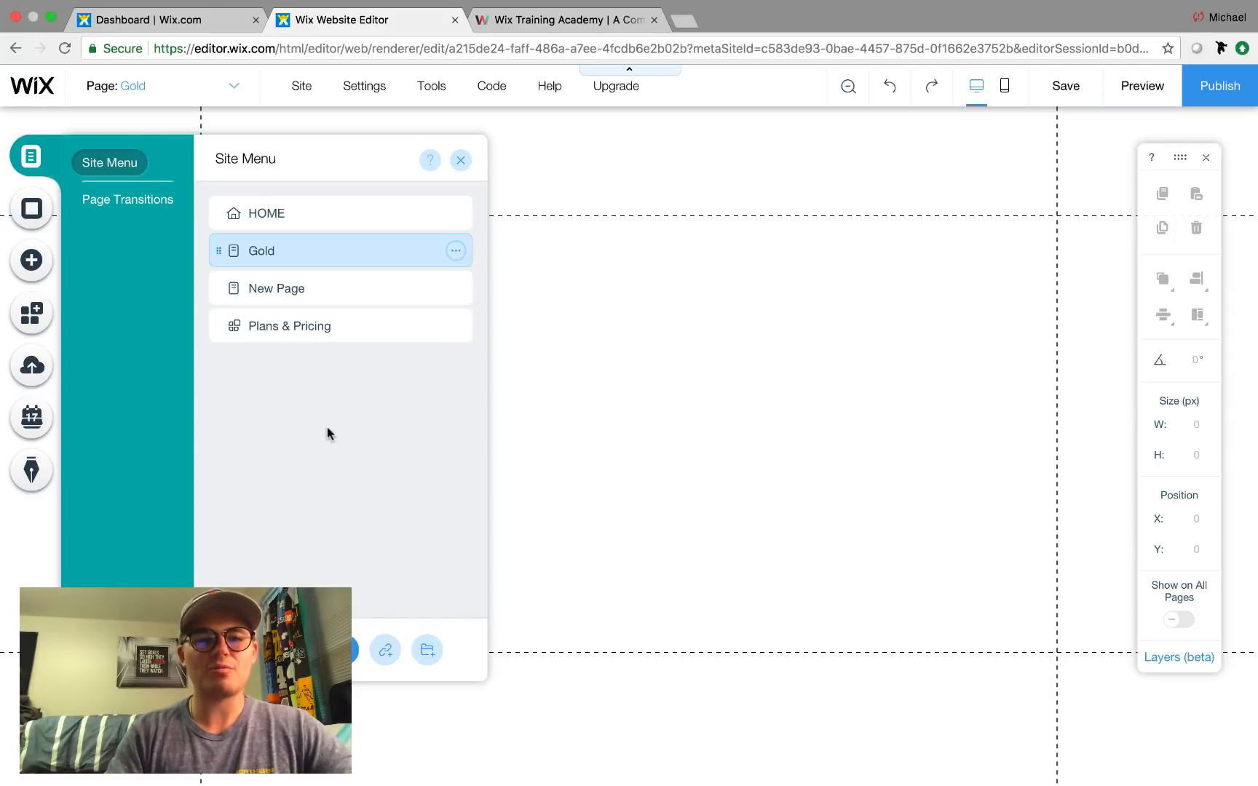
pyautogui.press('BackSpace')
pyautogui.write('Platinum')
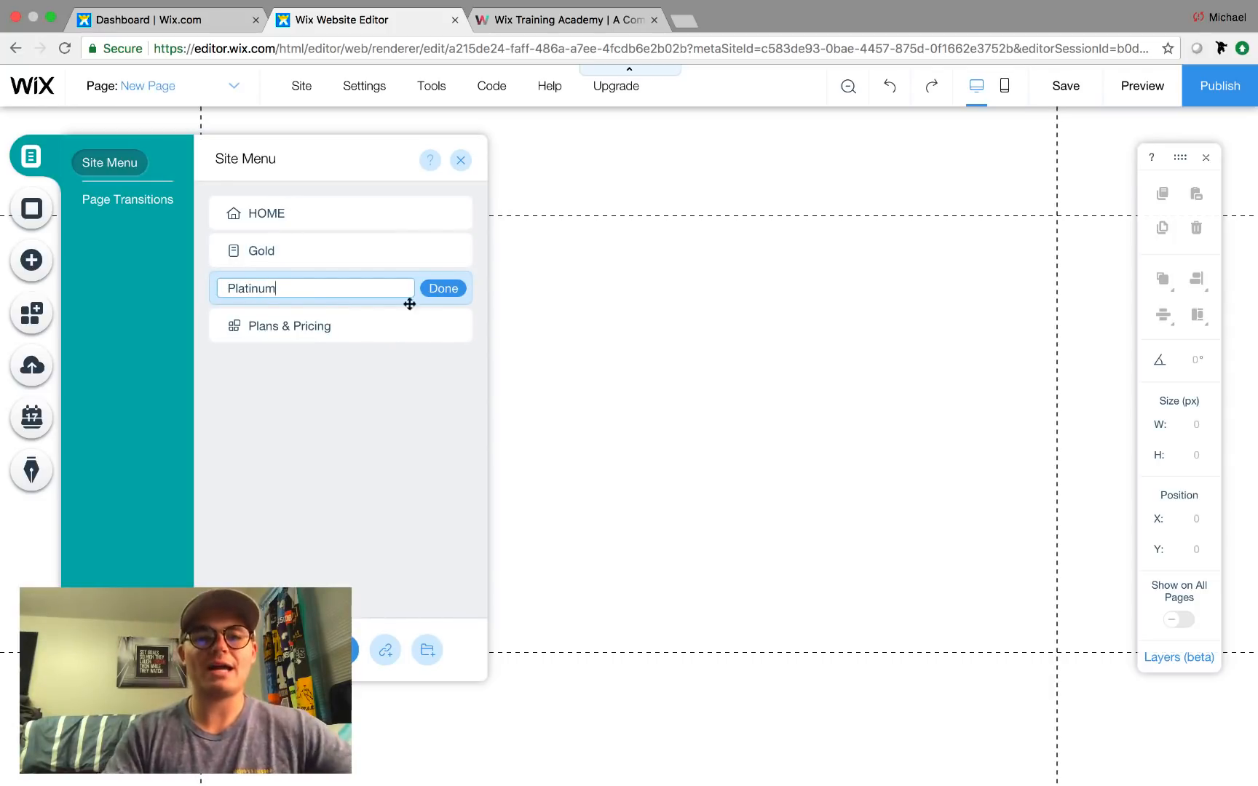
pyautogui.click(458, 290)
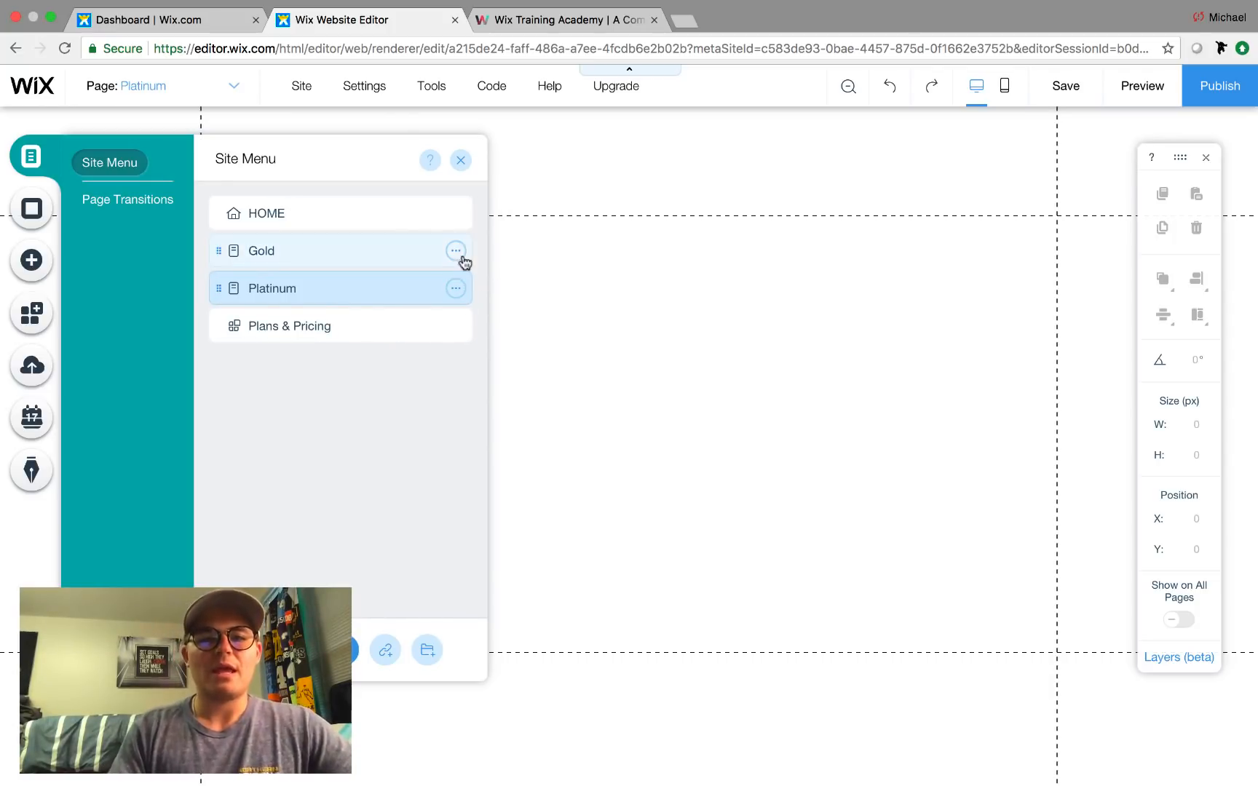
pyautogui.click(455, 251)
pyautogui.click(534, 252)
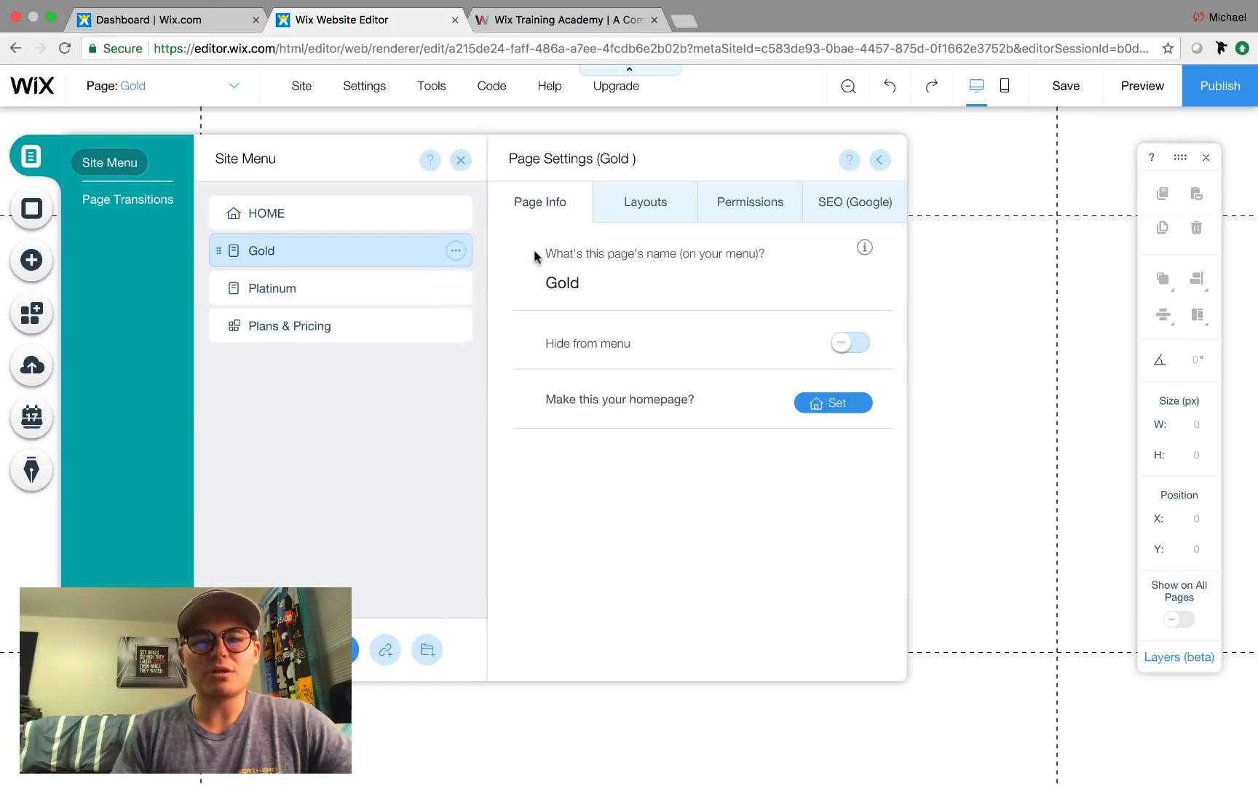
# Set the Gold page's permissions to Members Only and review the allowed member roles.
pyautogui.click(745, 219)
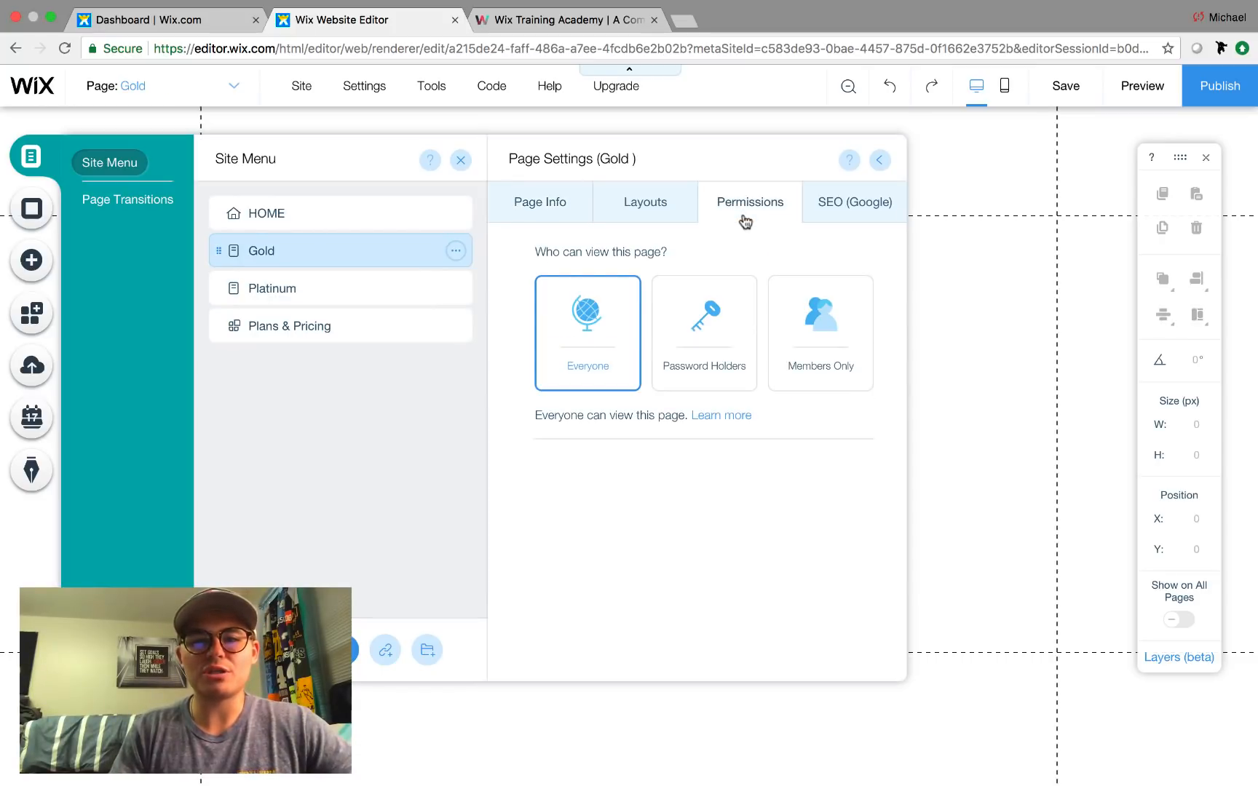
pyautogui.click(822, 320)
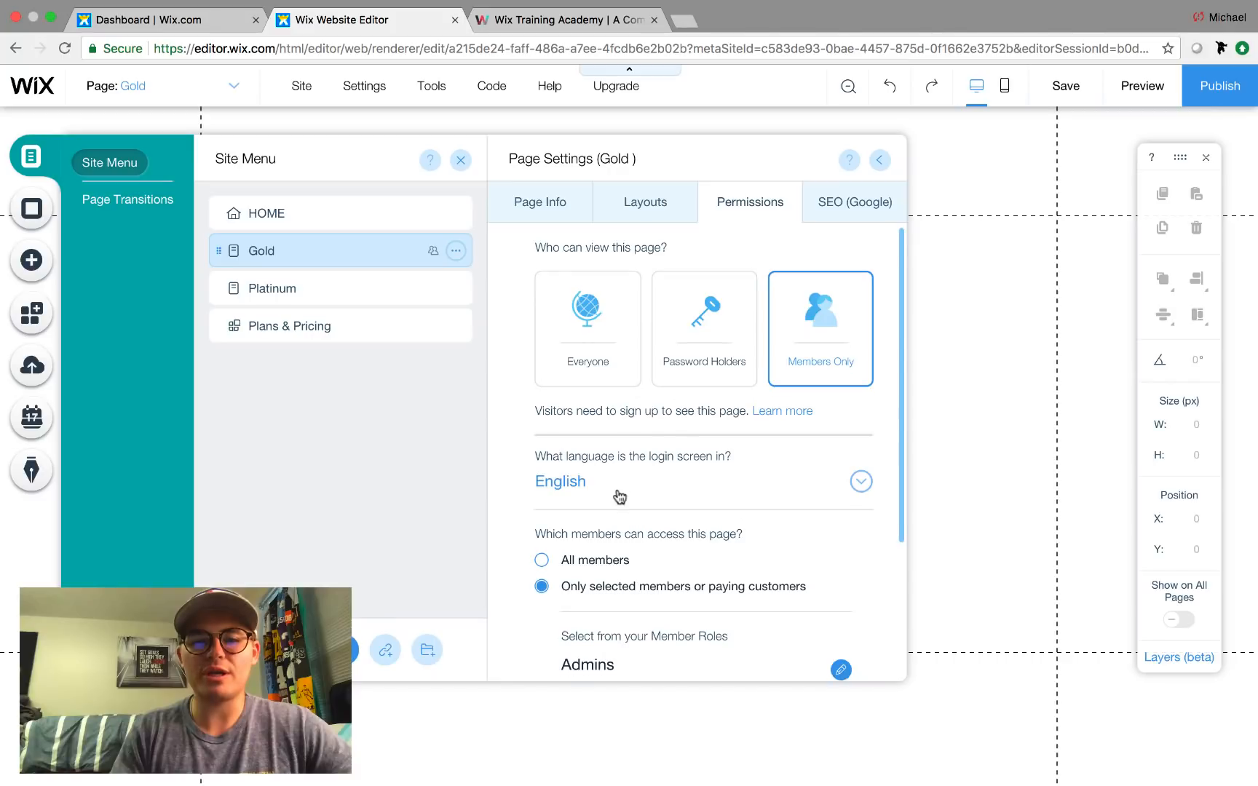
pyautogui.scroll(-3, 618, 491)
pyautogui.scroll(2, 618, 491)
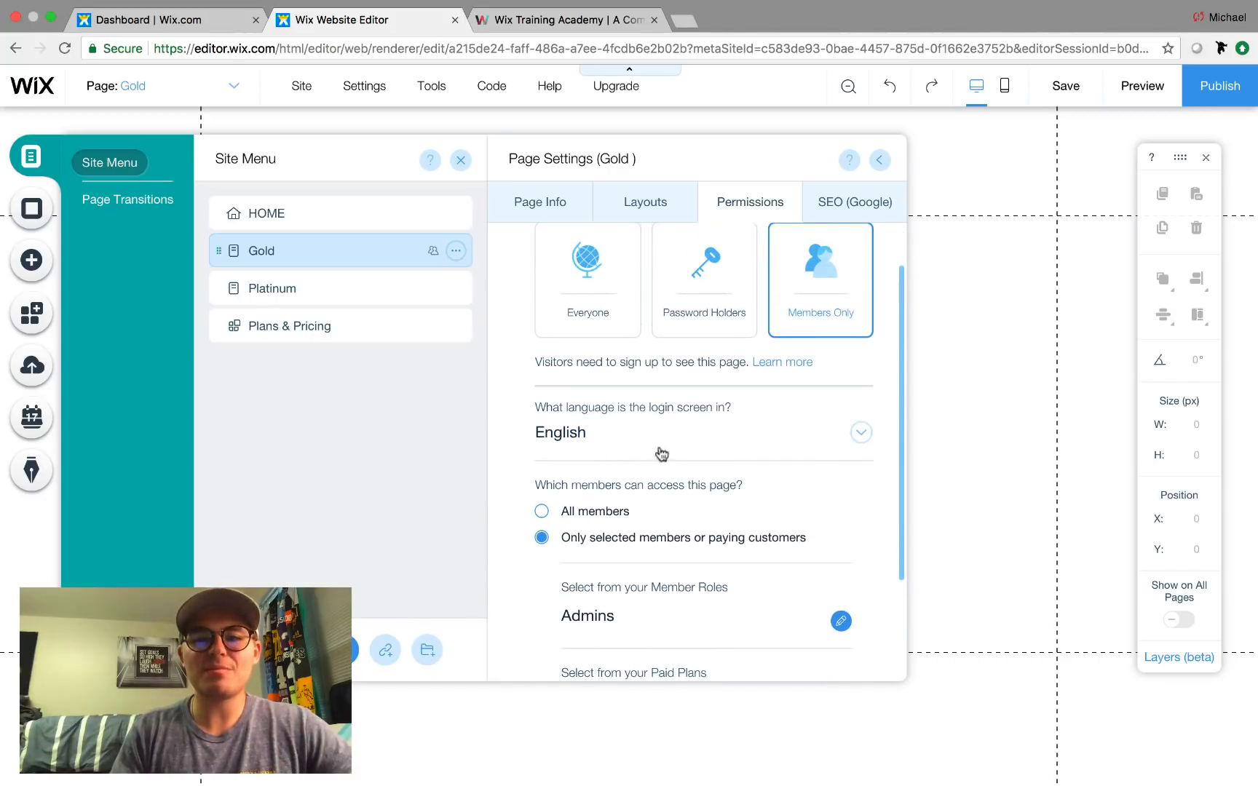
pyautogui.scroll(-1, 834, 311)
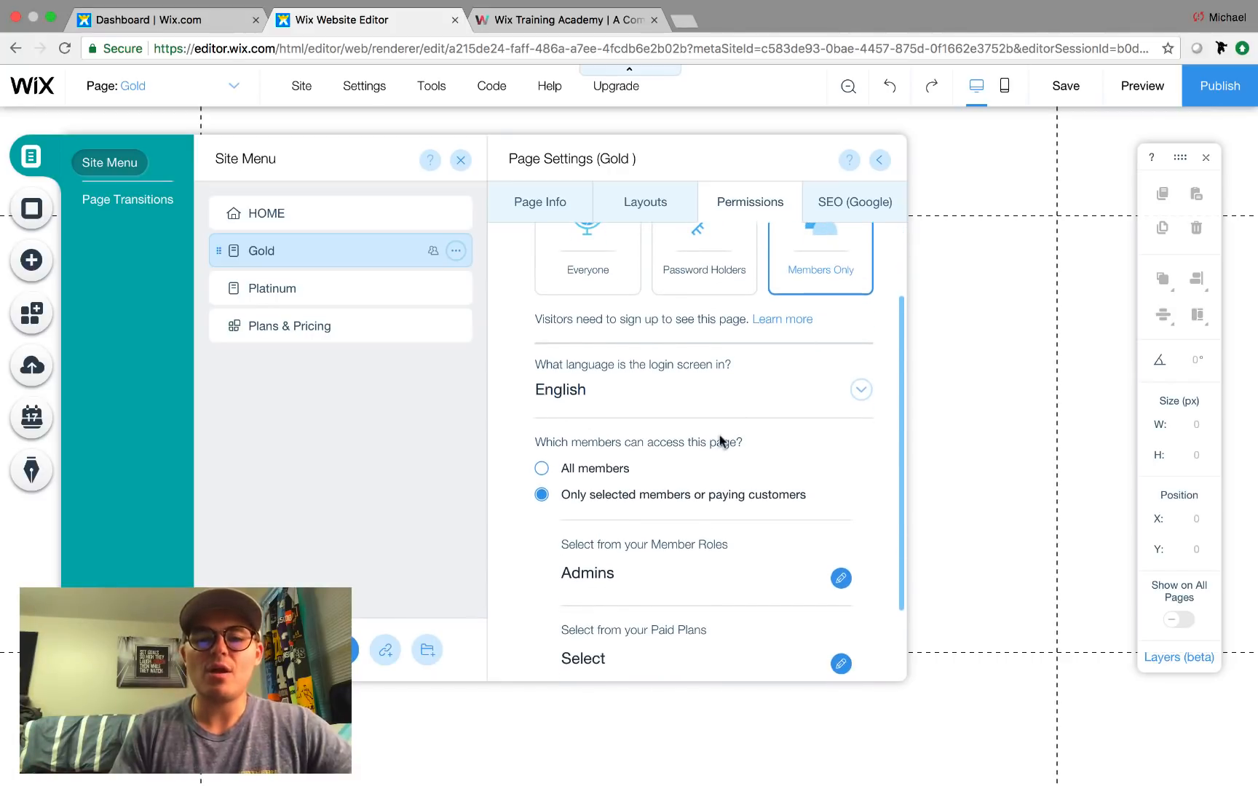
pyautogui.scroll(-2, 720, 439)
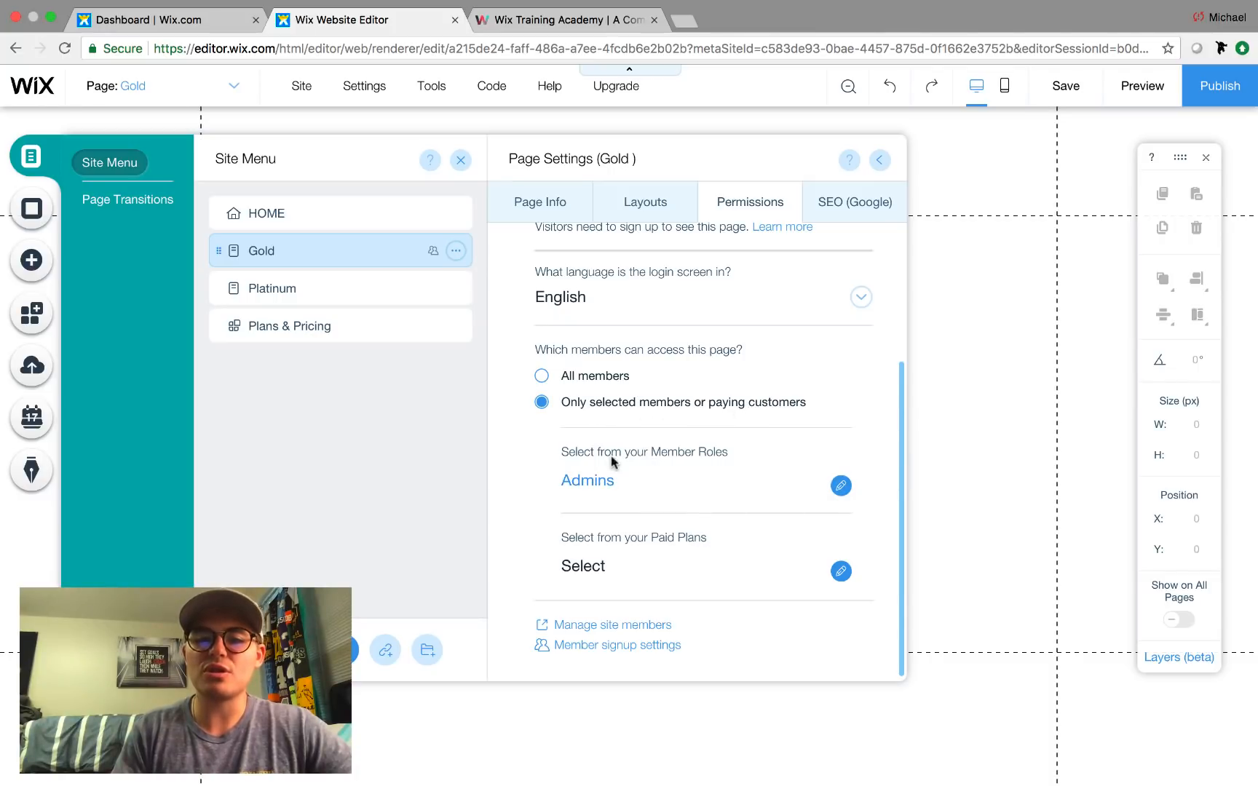
pyautogui.click(606, 492)
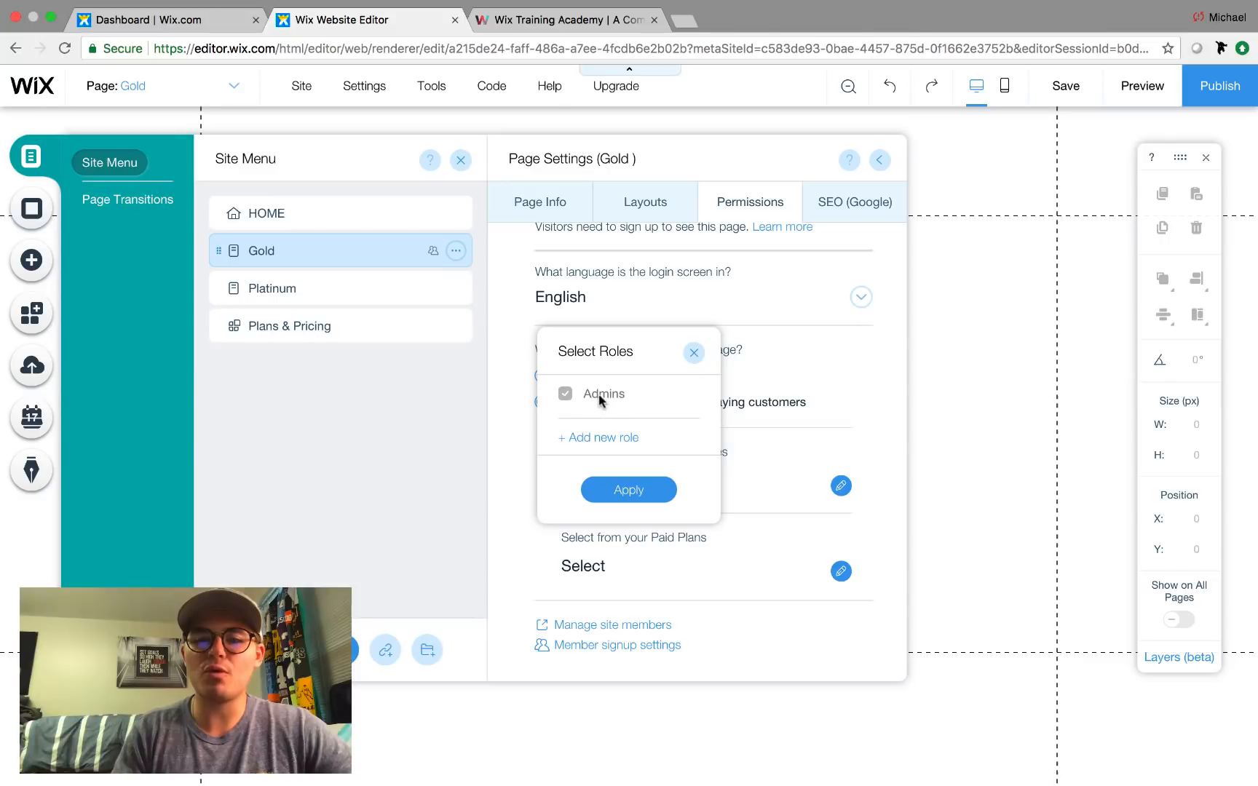
pyautogui.click(693, 354)
# Restrict the Gold page to the Gold Membership paid plan and save the site.
pyautogui.click(664, 566)
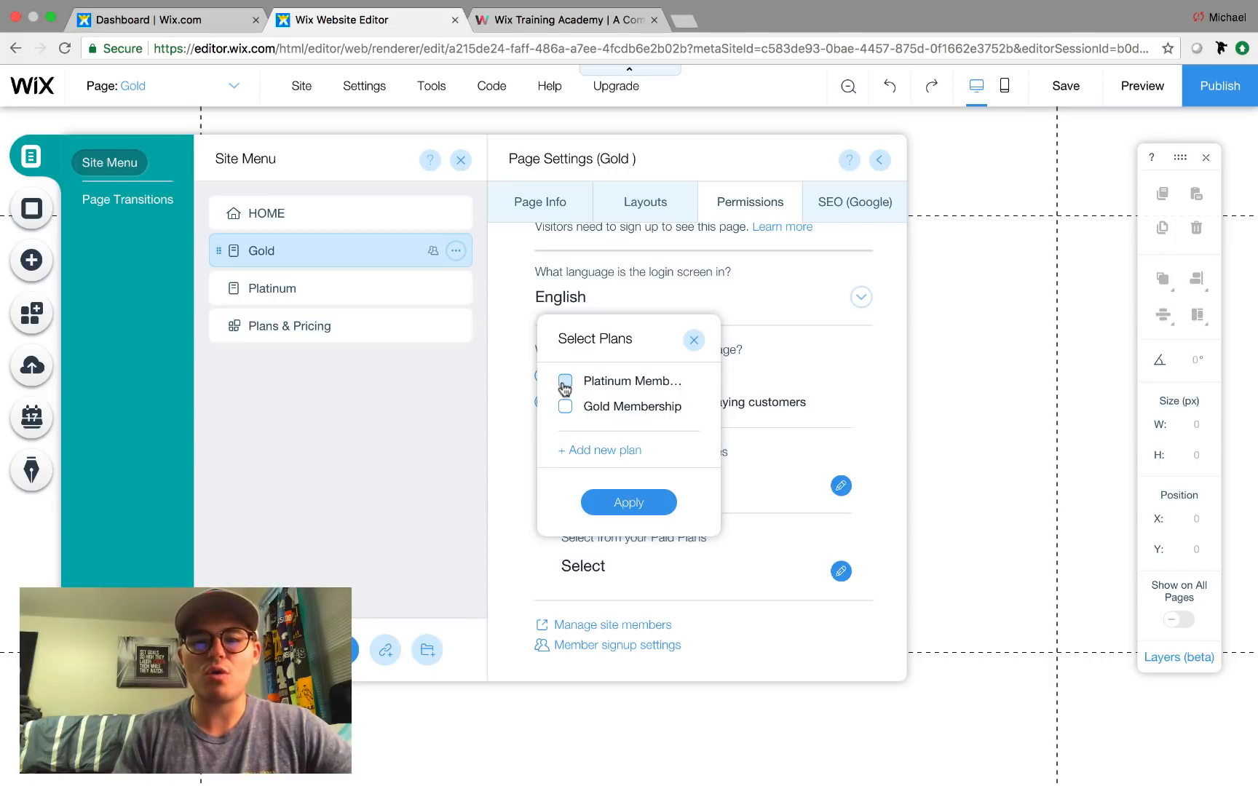
pyautogui.click(566, 407)
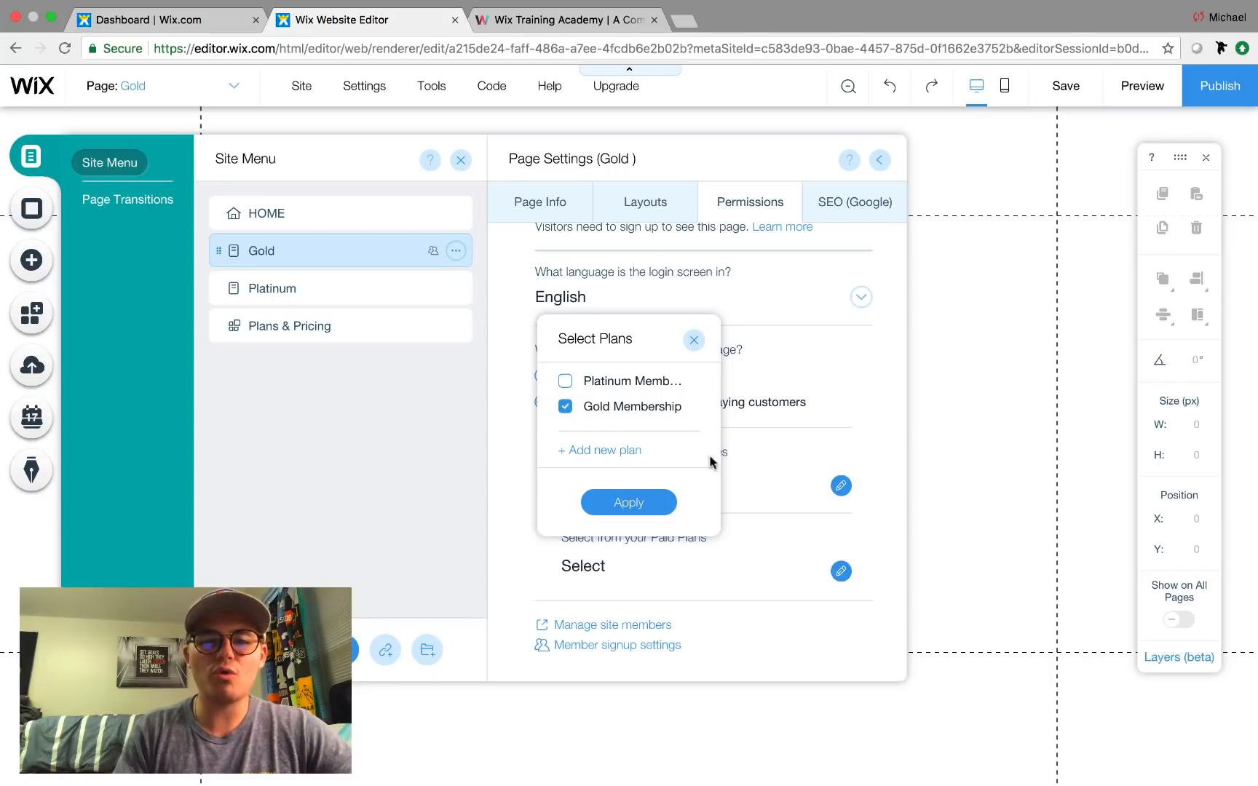
pyautogui.click(632, 504)
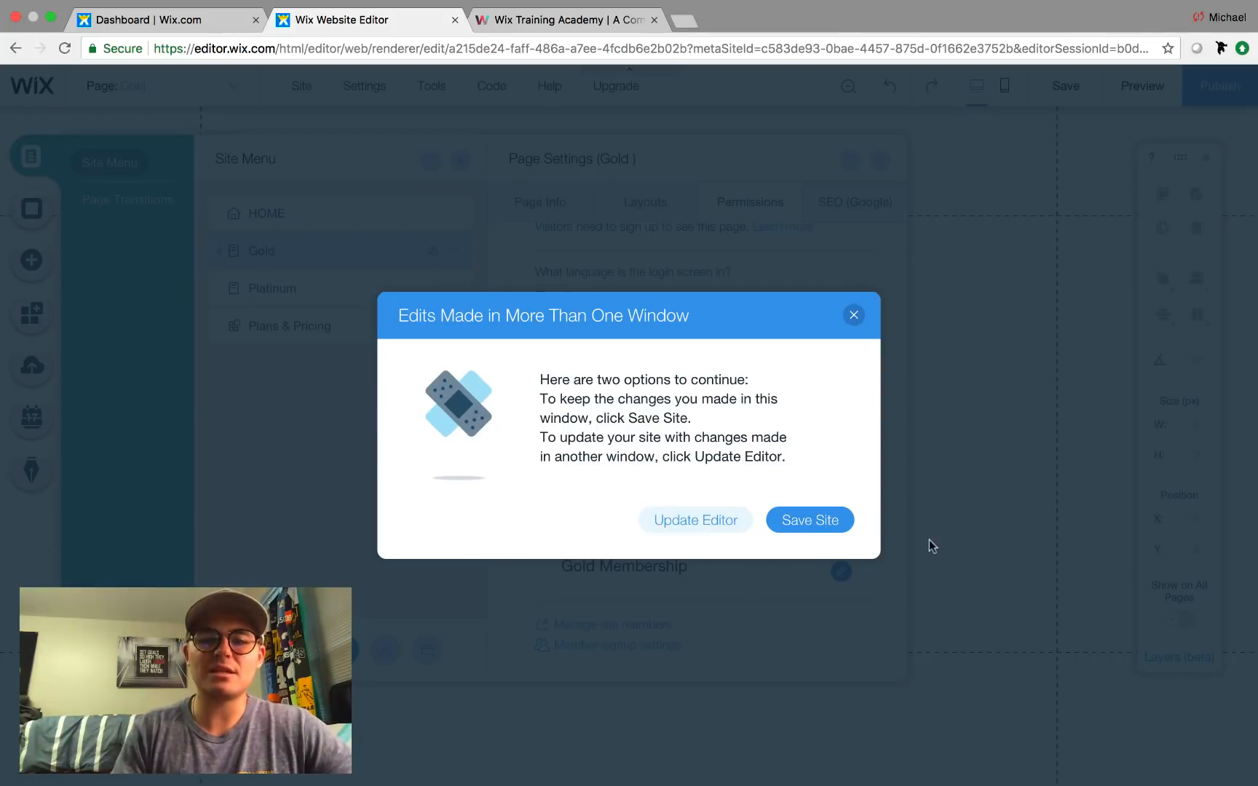
pyautogui.click(810, 520)
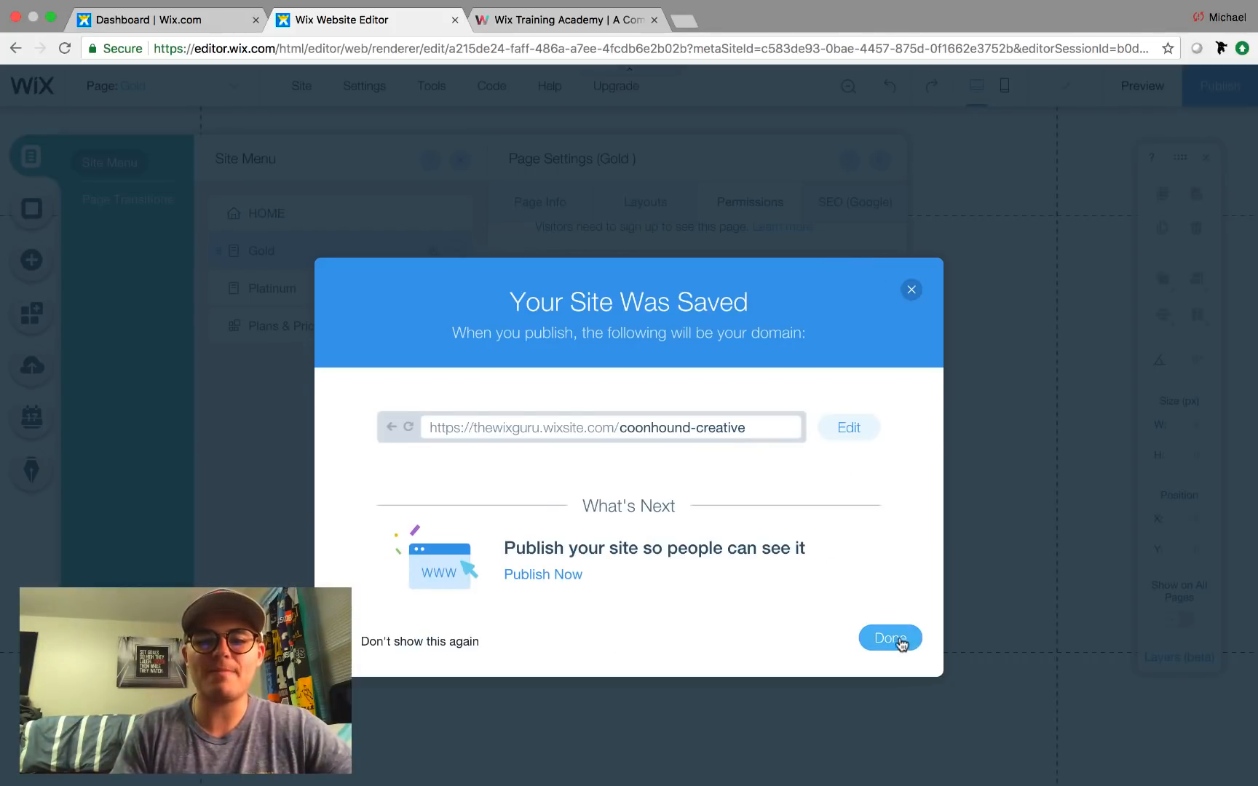
pyautogui.click(893, 639)
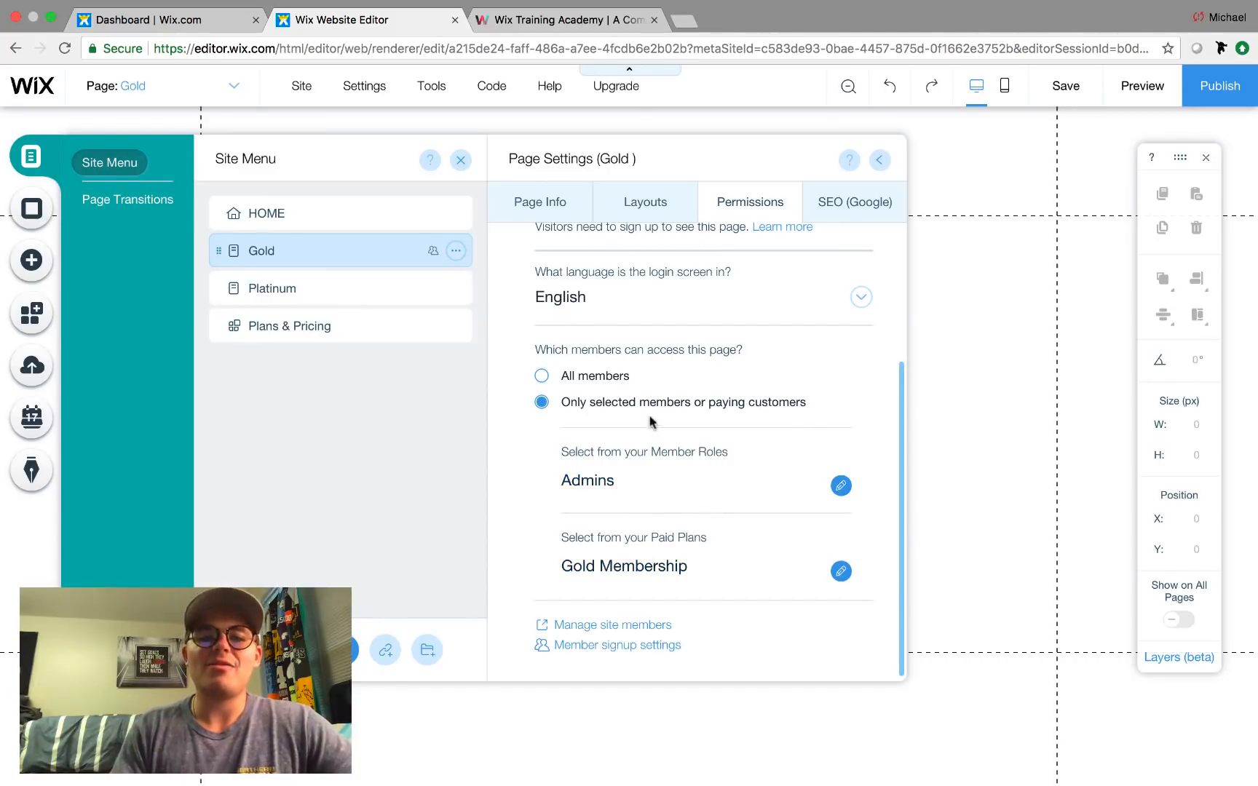
pyautogui.click(611, 485)
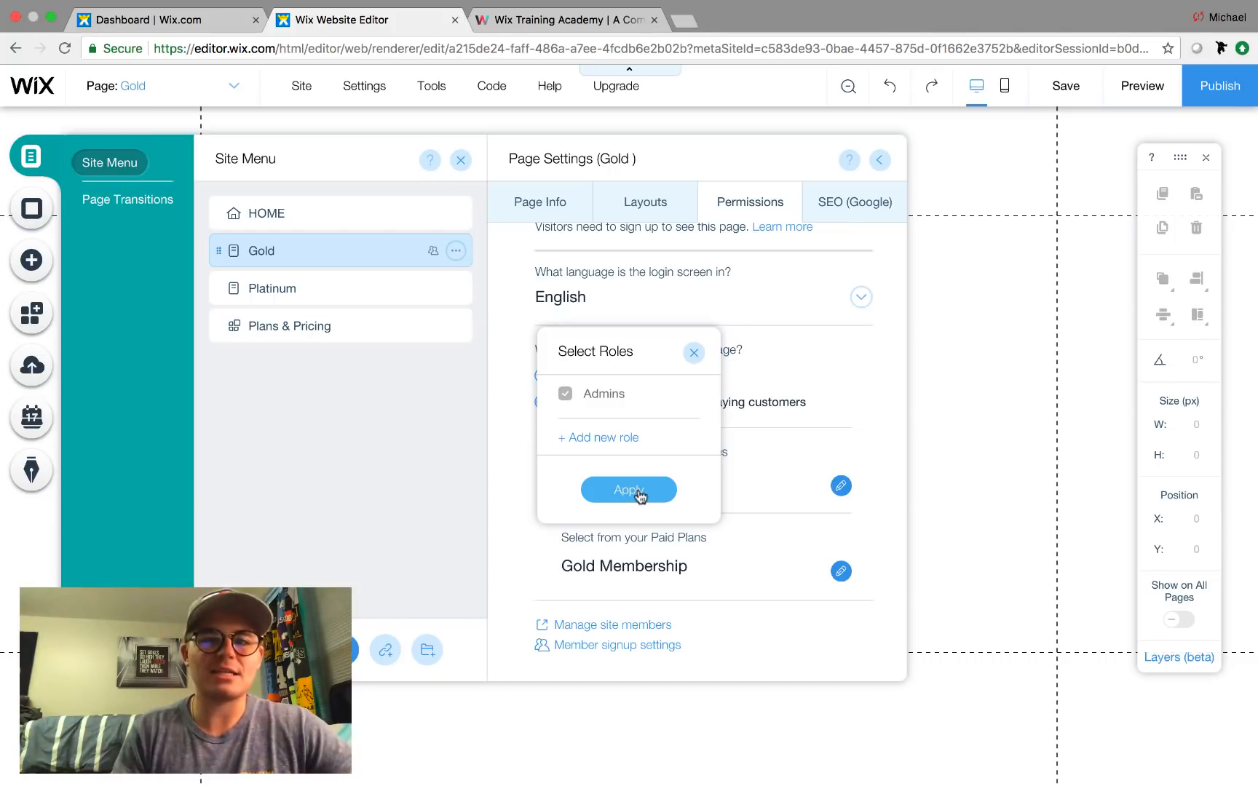
pyautogui.click(630, 490)
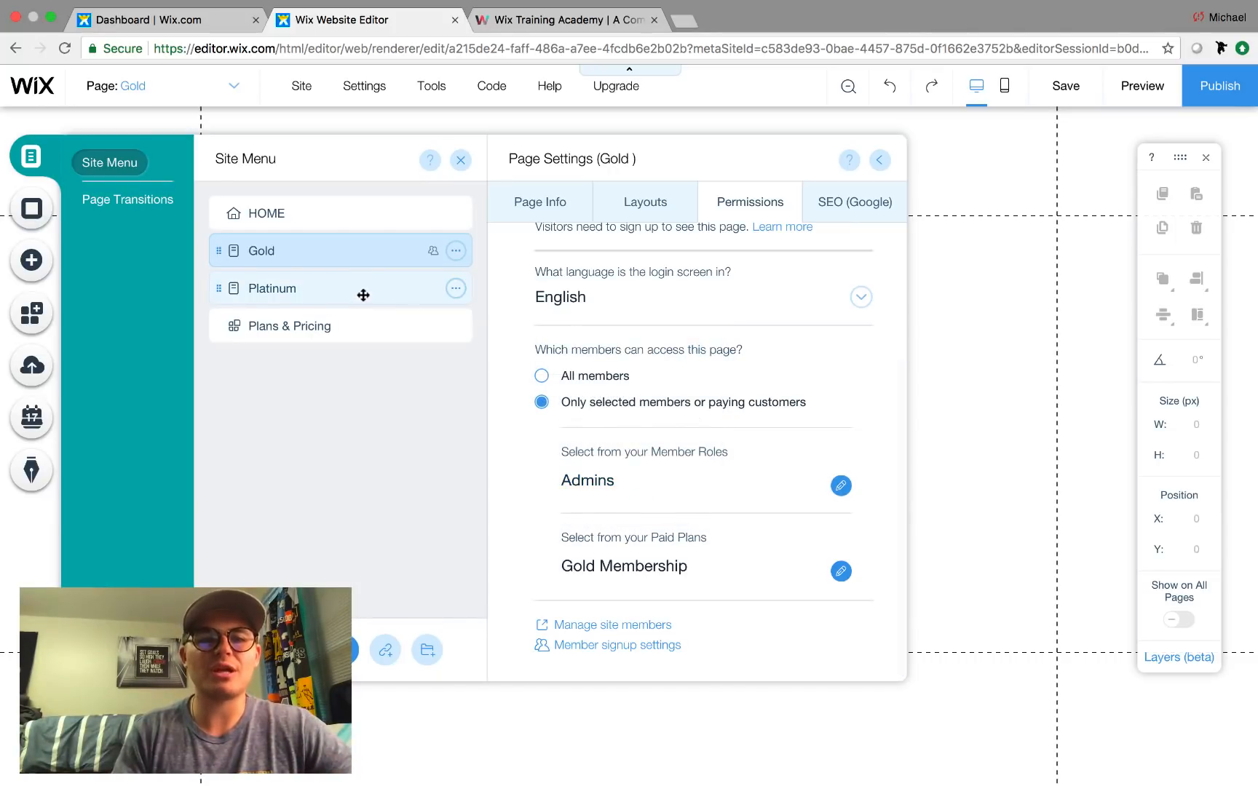
pyautogui.click(396, 291)
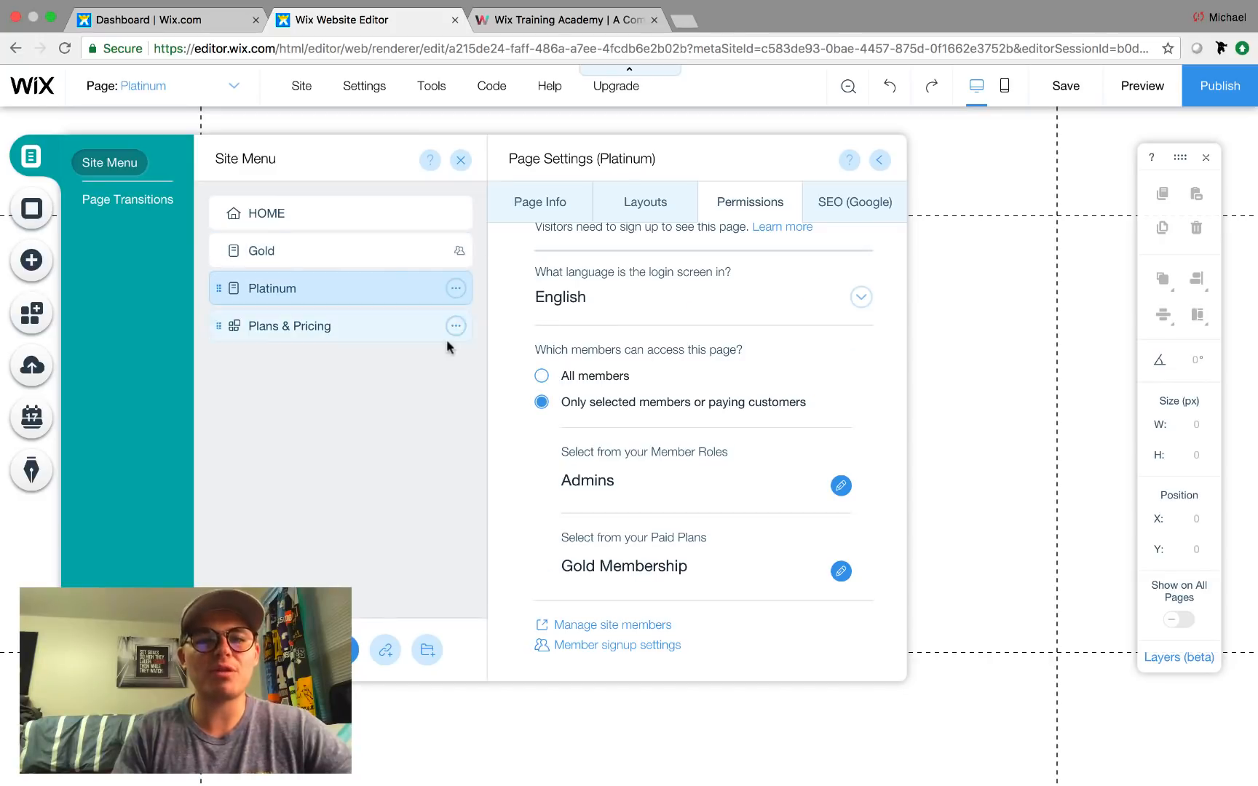
# Make the Platinum page members-only, limited to the Platinum Membership plan.
pyautogui.click(547, 205)
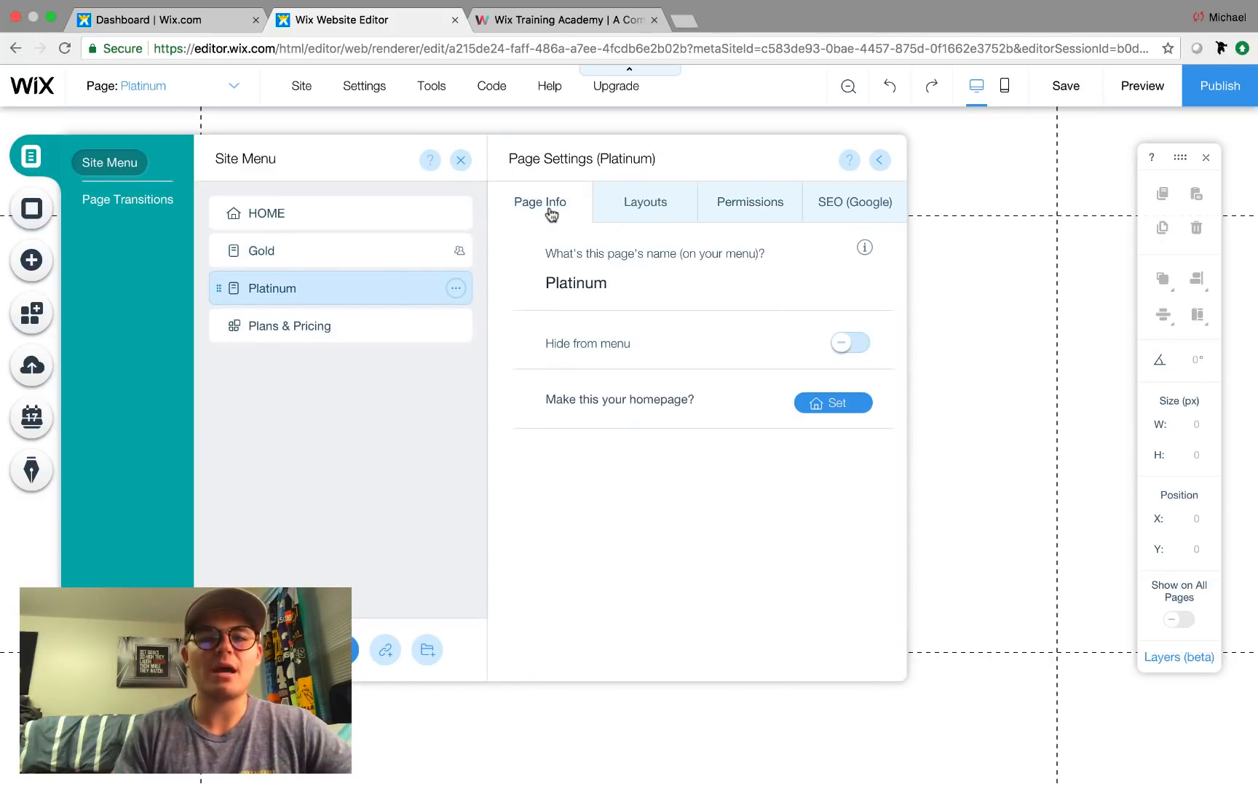
pyautogui.click(750, 217)
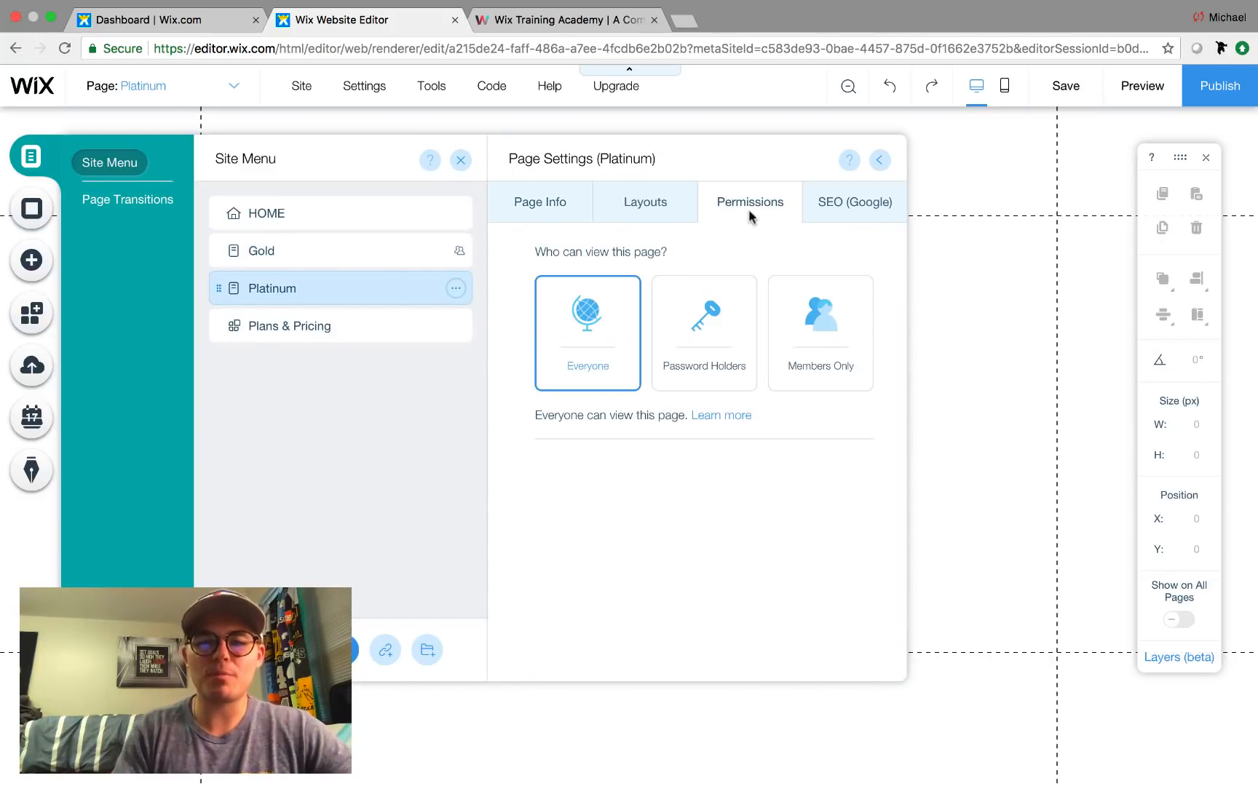
pyautogui.click(827, 367)
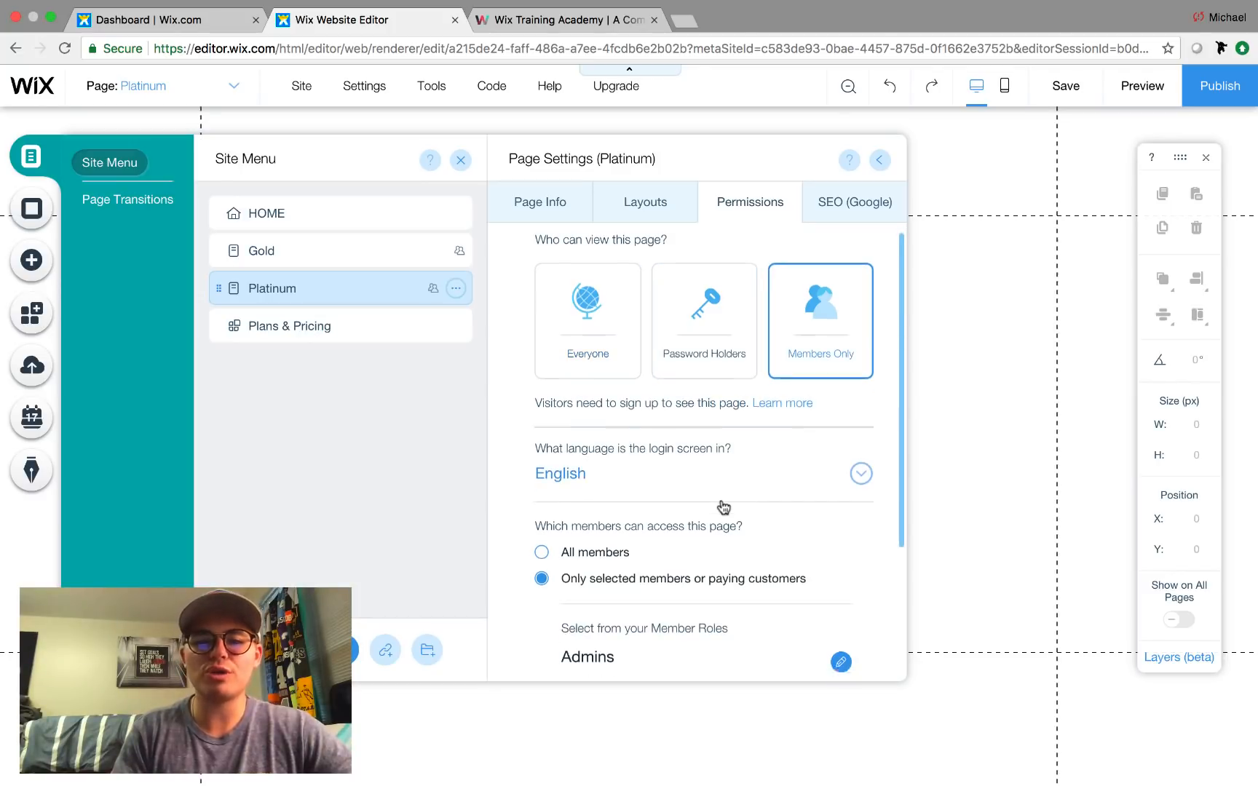
pyautogui.scroll(-3, 713, 503)
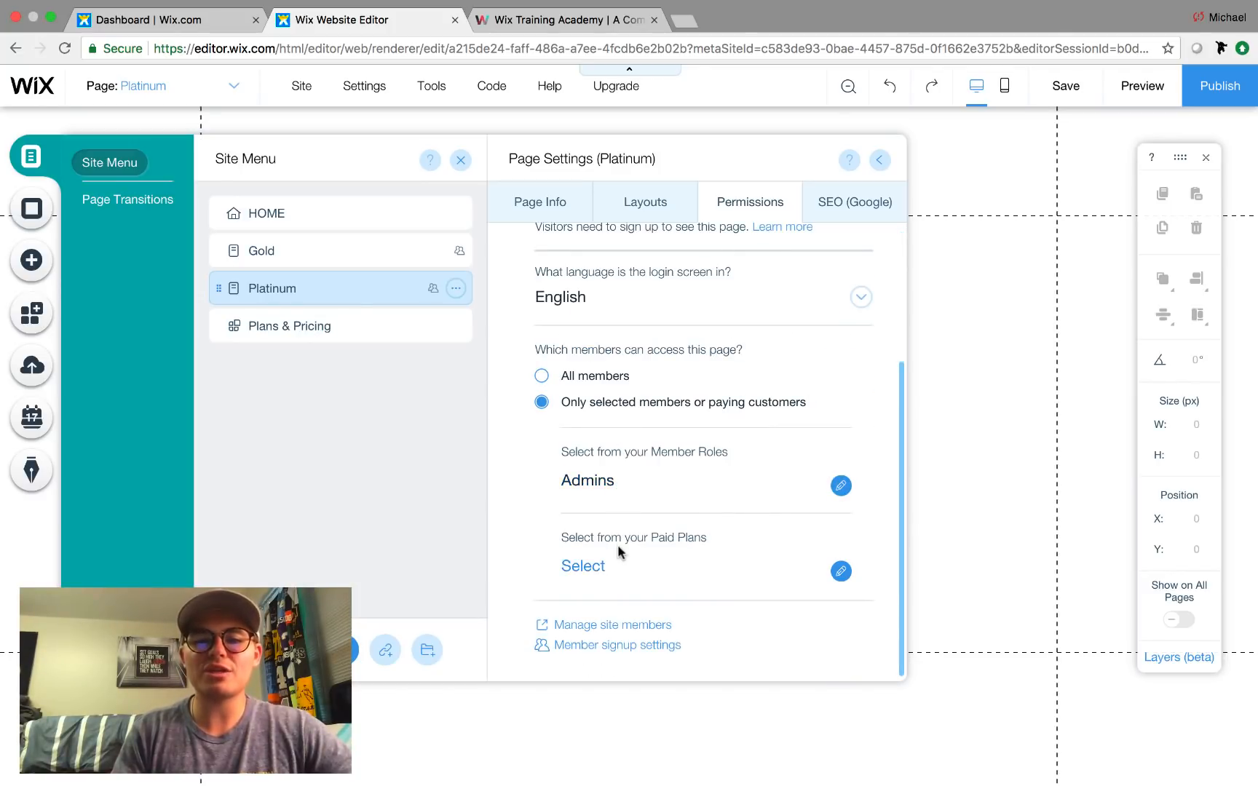
pyautogui.click(597, 564)
pyautogui.click(586, 386)
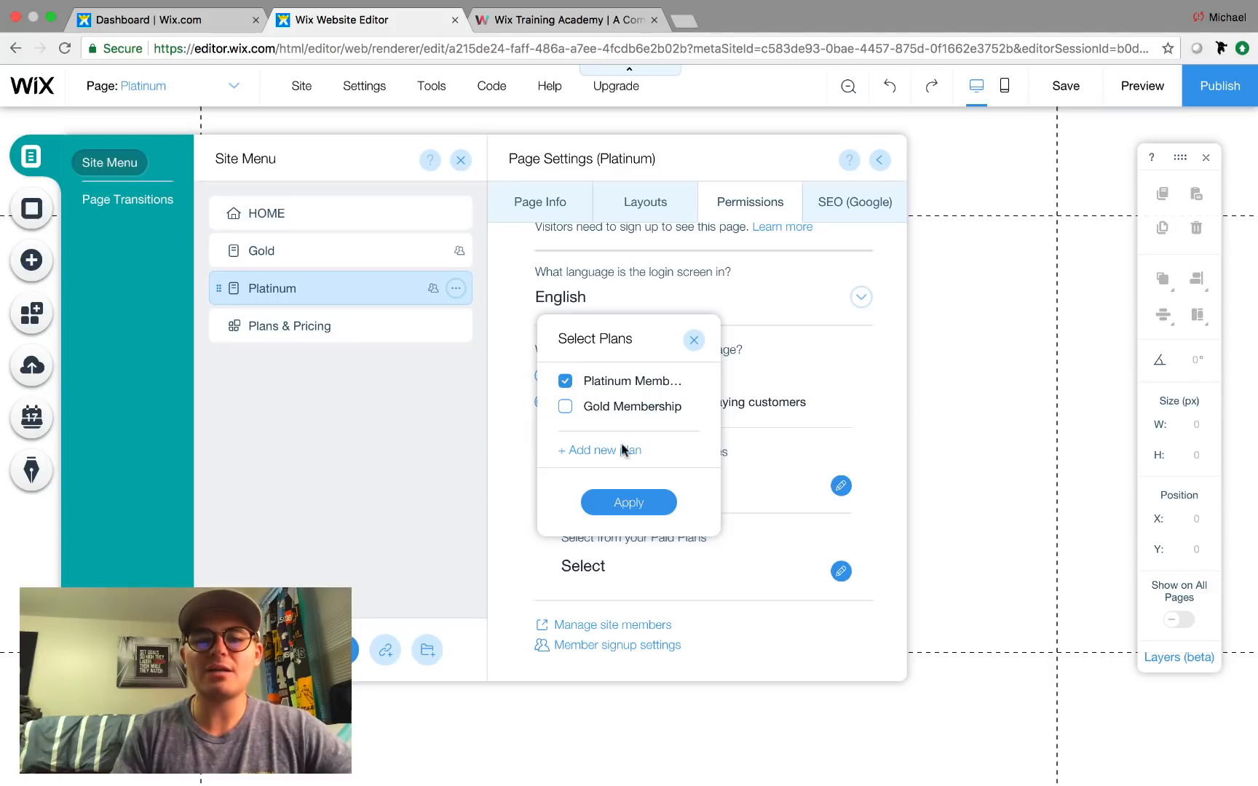
pyautogui.click(633, 507)
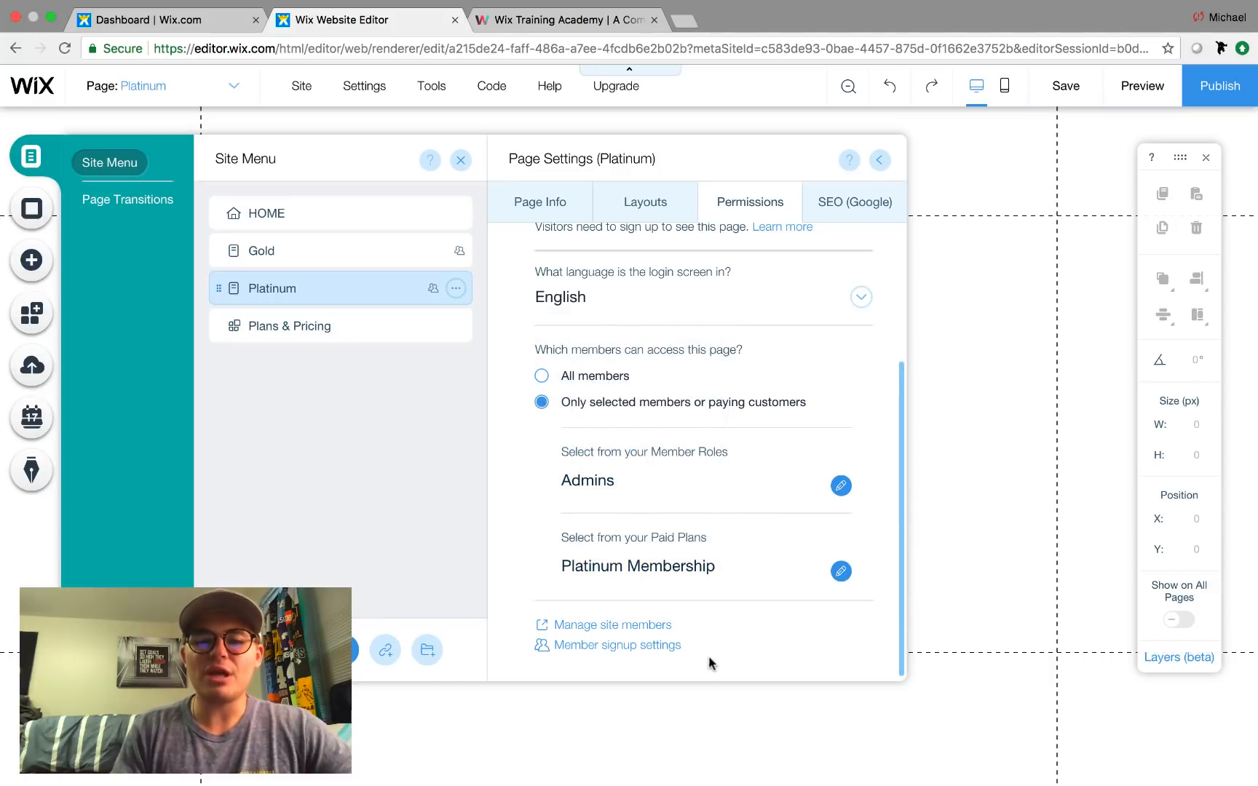
# Look over the member signup settings without changes, then go to member management.
pyautogui.click(612, 645)
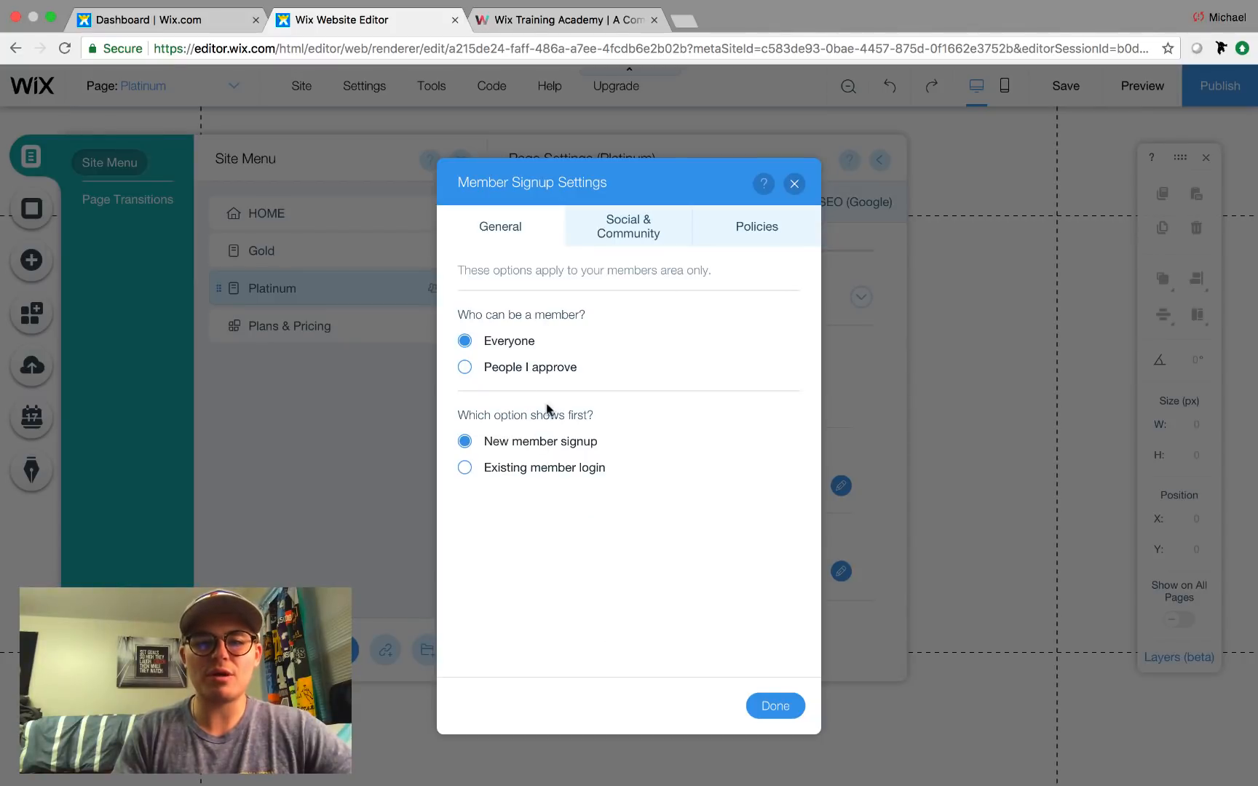
pyautogui.click(777, 706)
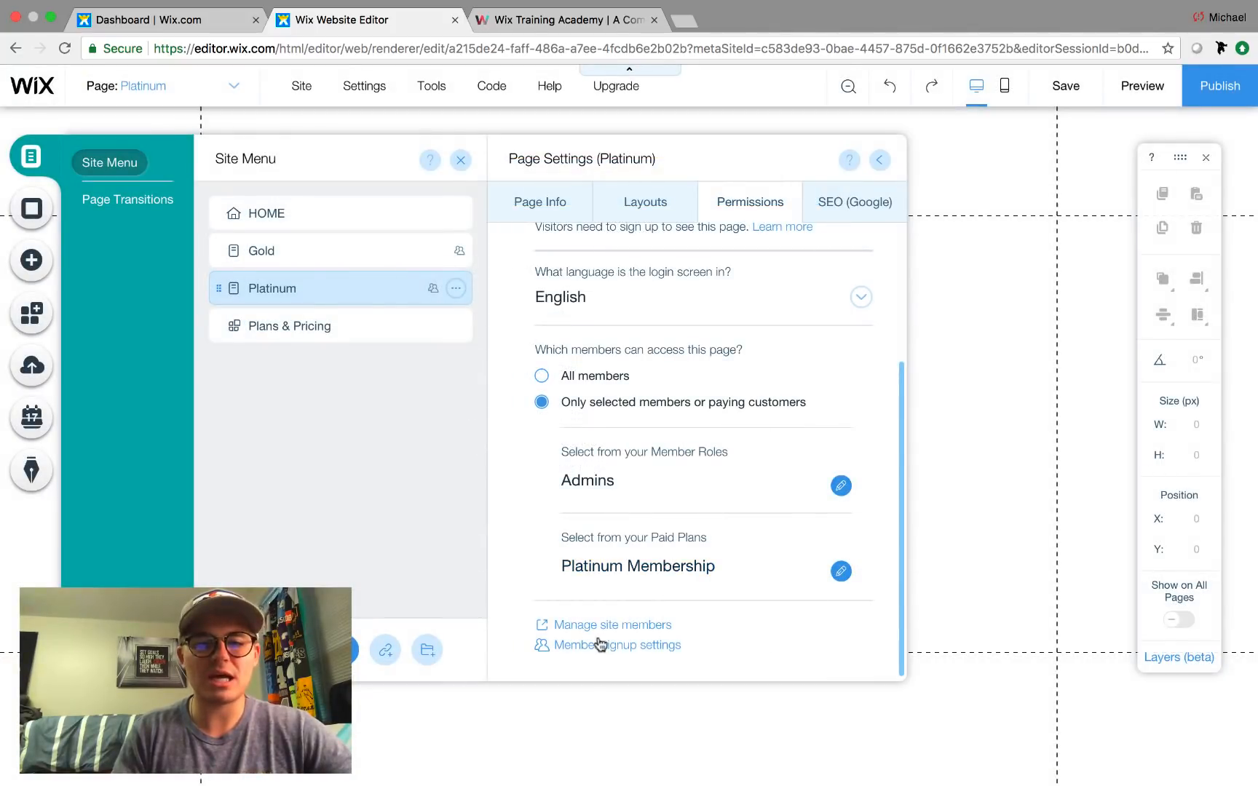
pyautogui.click(594, 625)
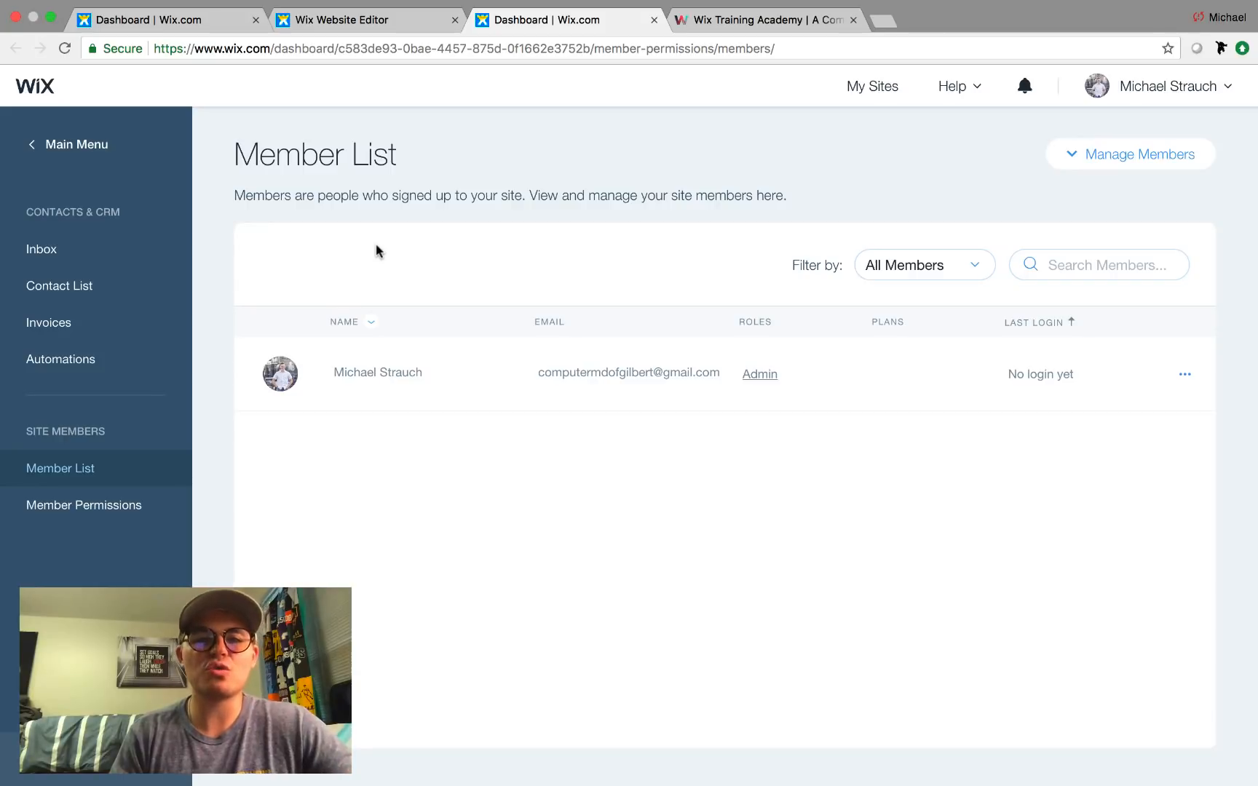
# Close the Platinum page settings and the site pages list in the editor.
pyautogui.click(368, 22)
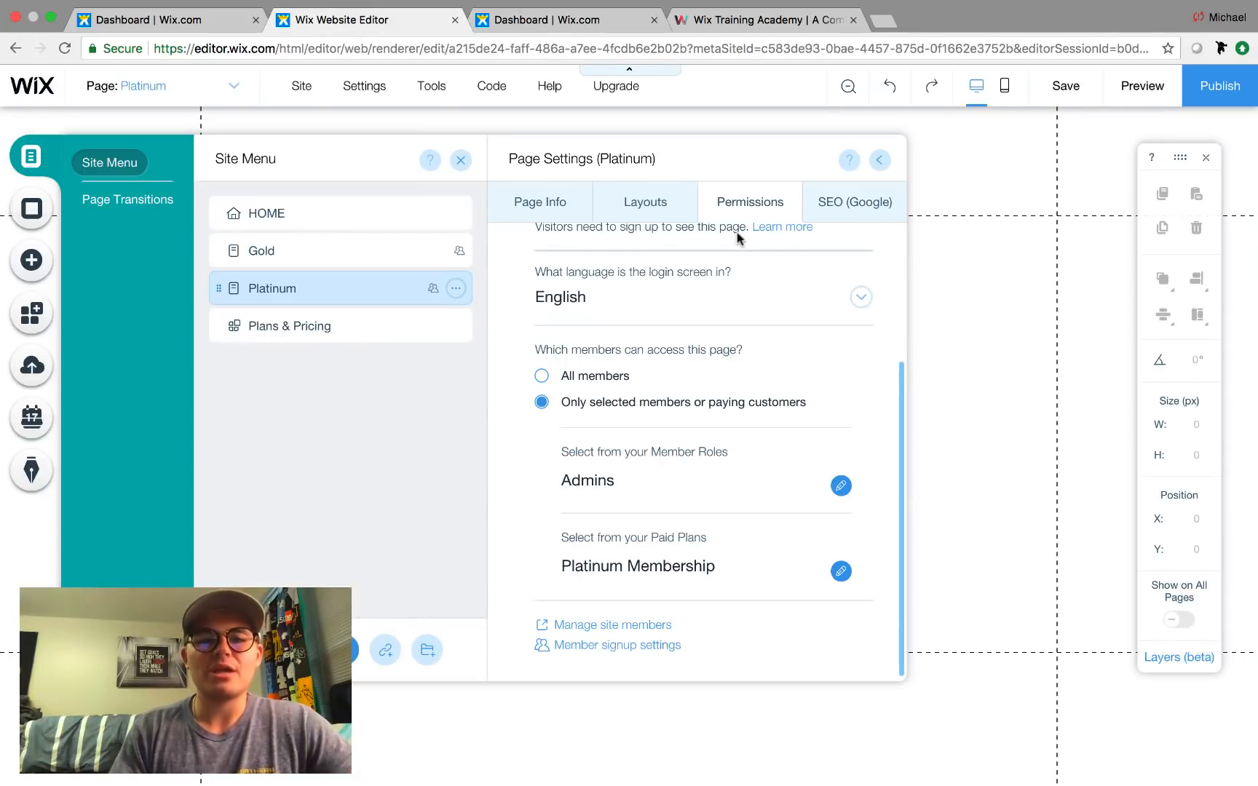
pyautogui.click(882, 160)
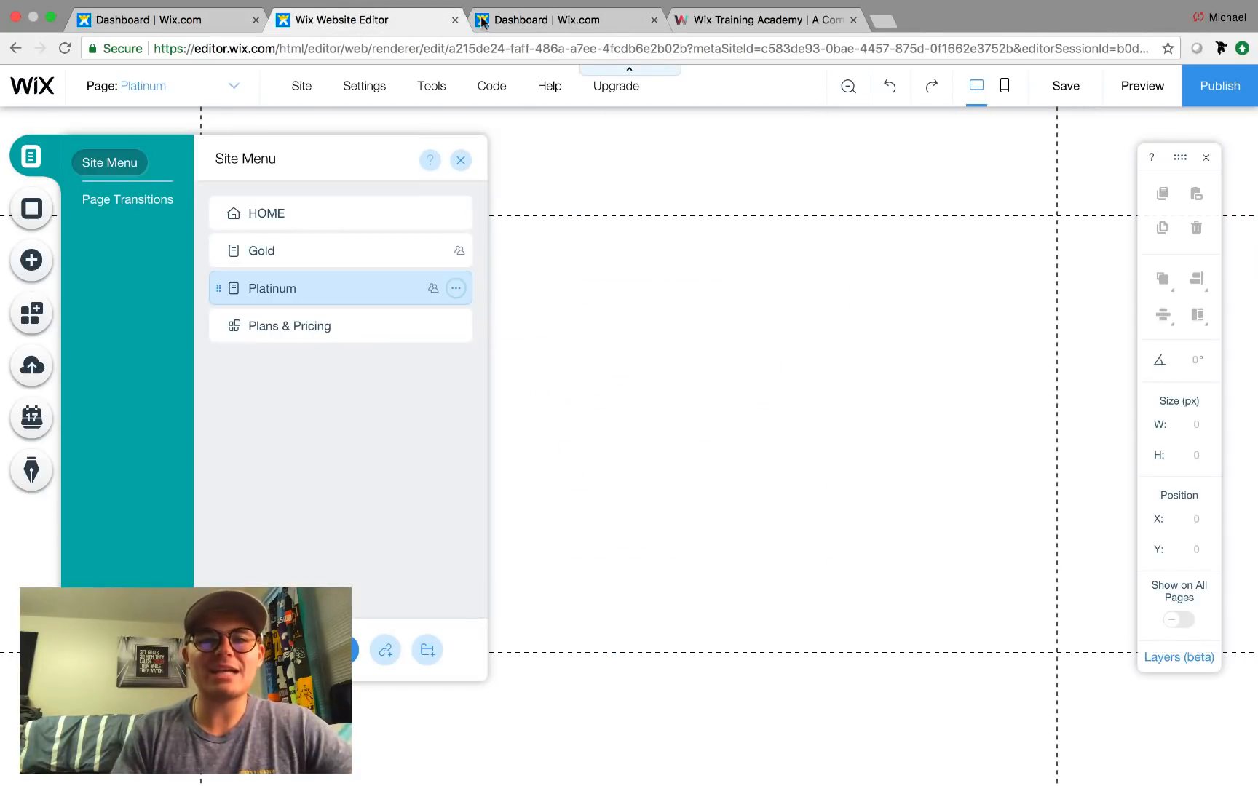
pyautogui.click(460, 160)
pyautogui.click(523, 30)
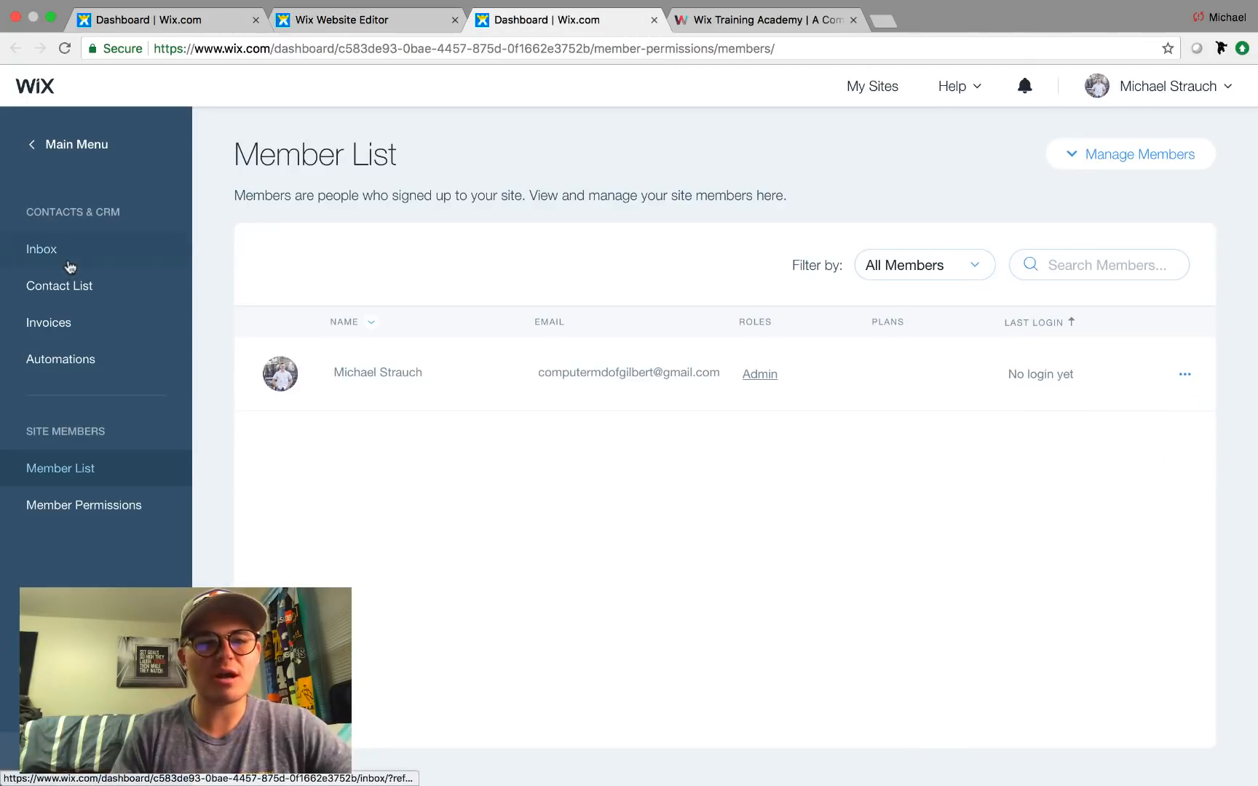
# In the dashboard, open Contacts & CRM's Member Permissions and the All Members role.
pyautogui.click(73, 145)
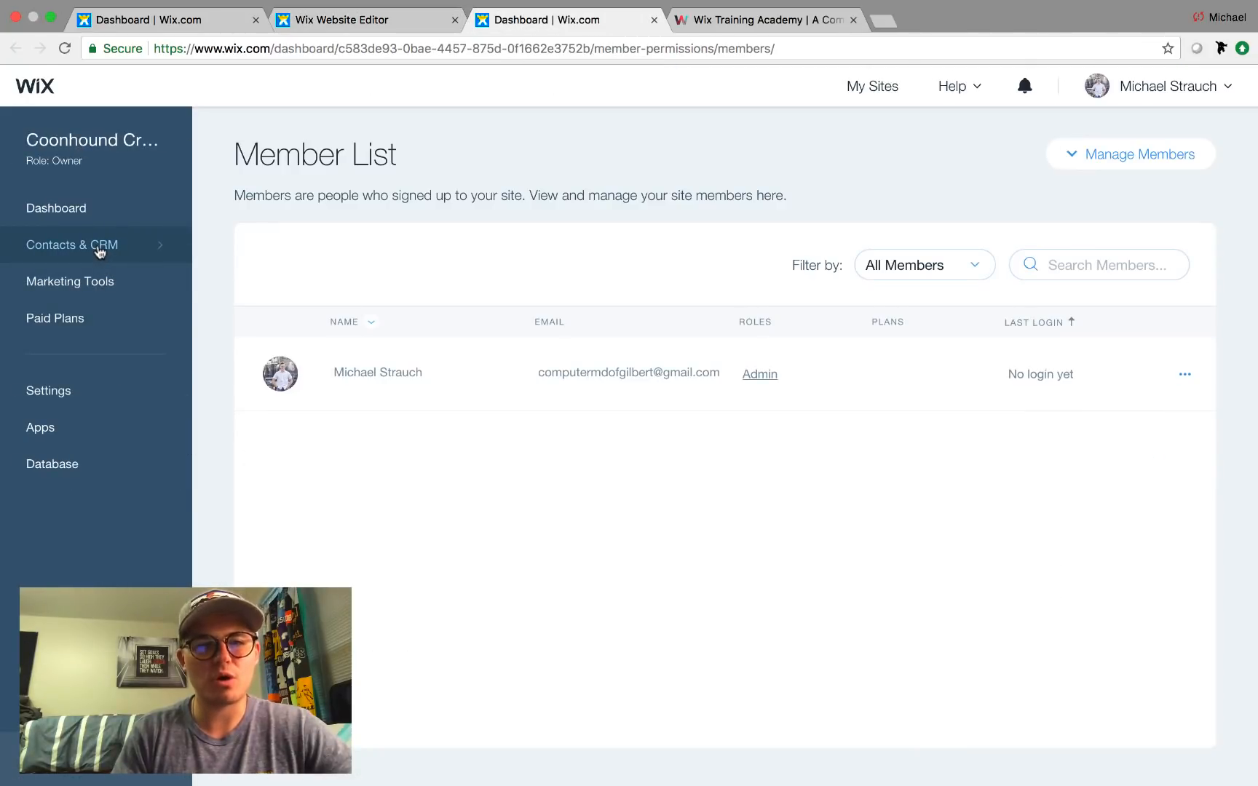
pyautogui.click(98, 247)
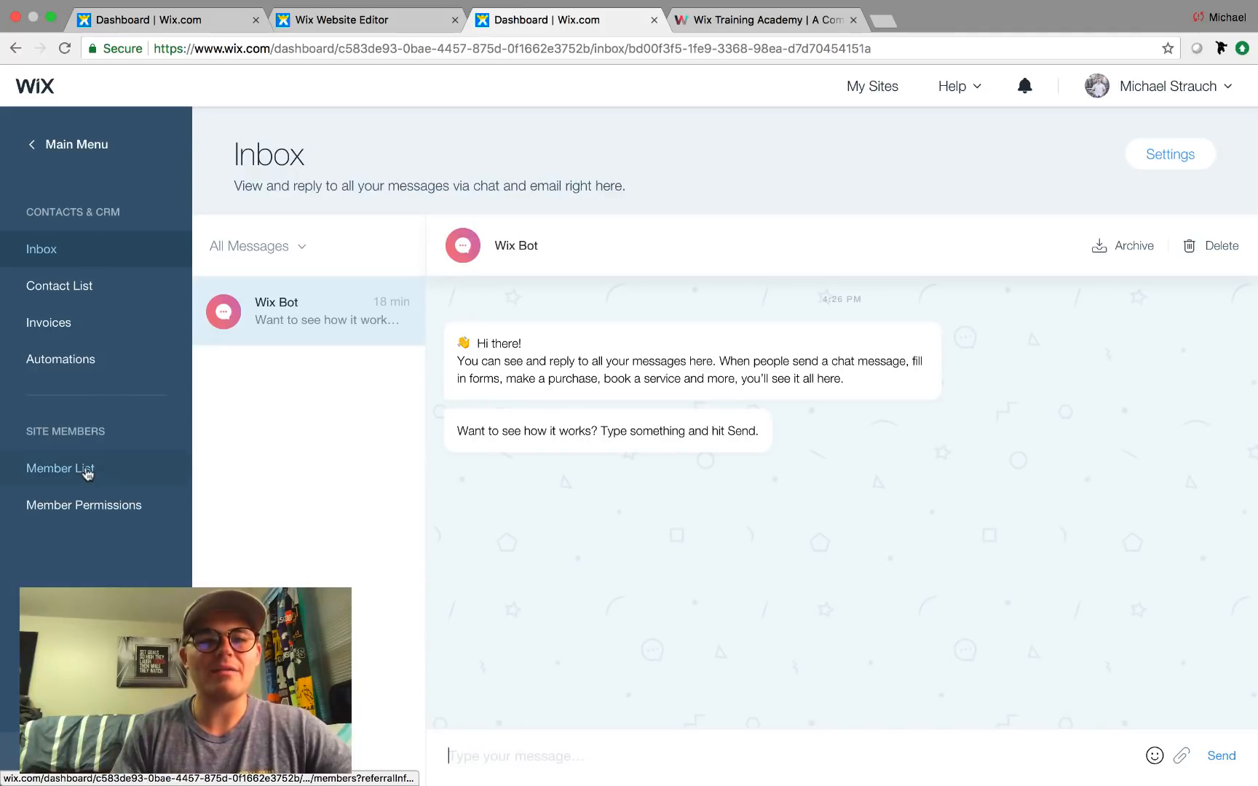
pyautogui.click(85, 508)
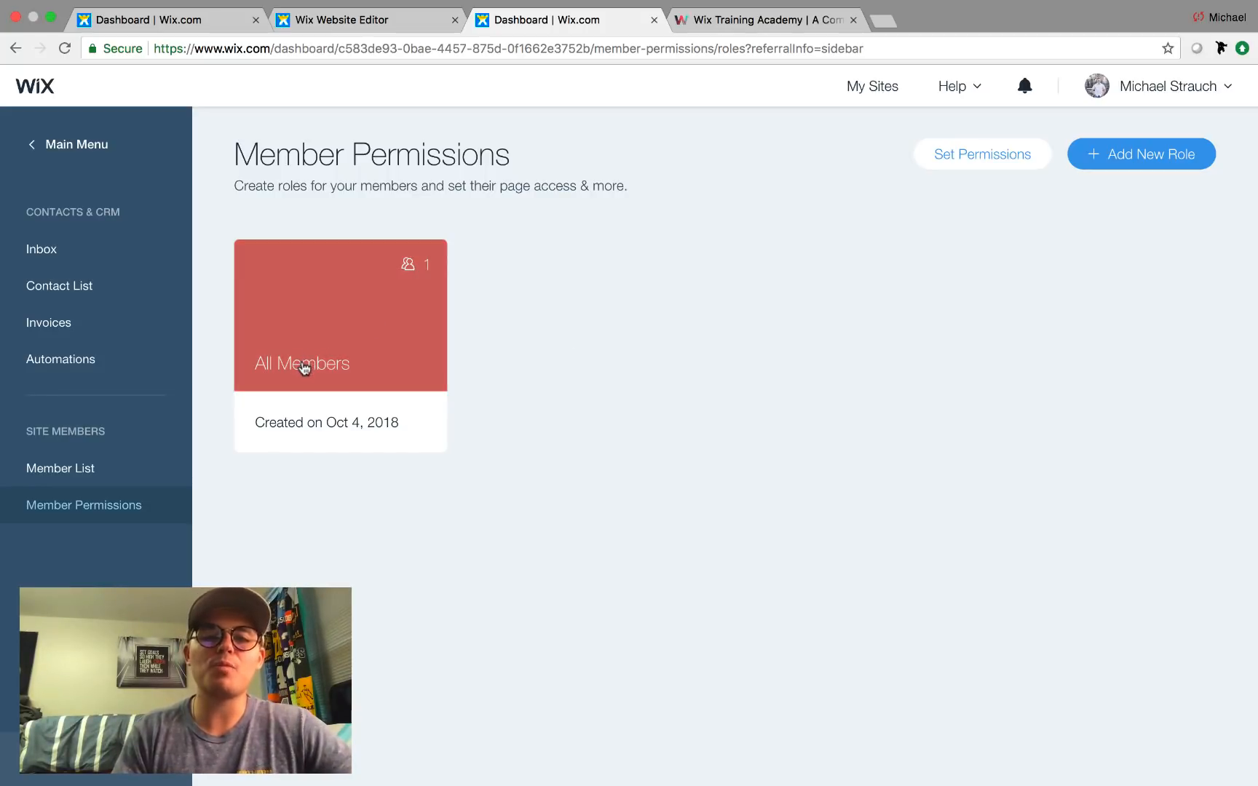
pyautogui.click(302, 364)
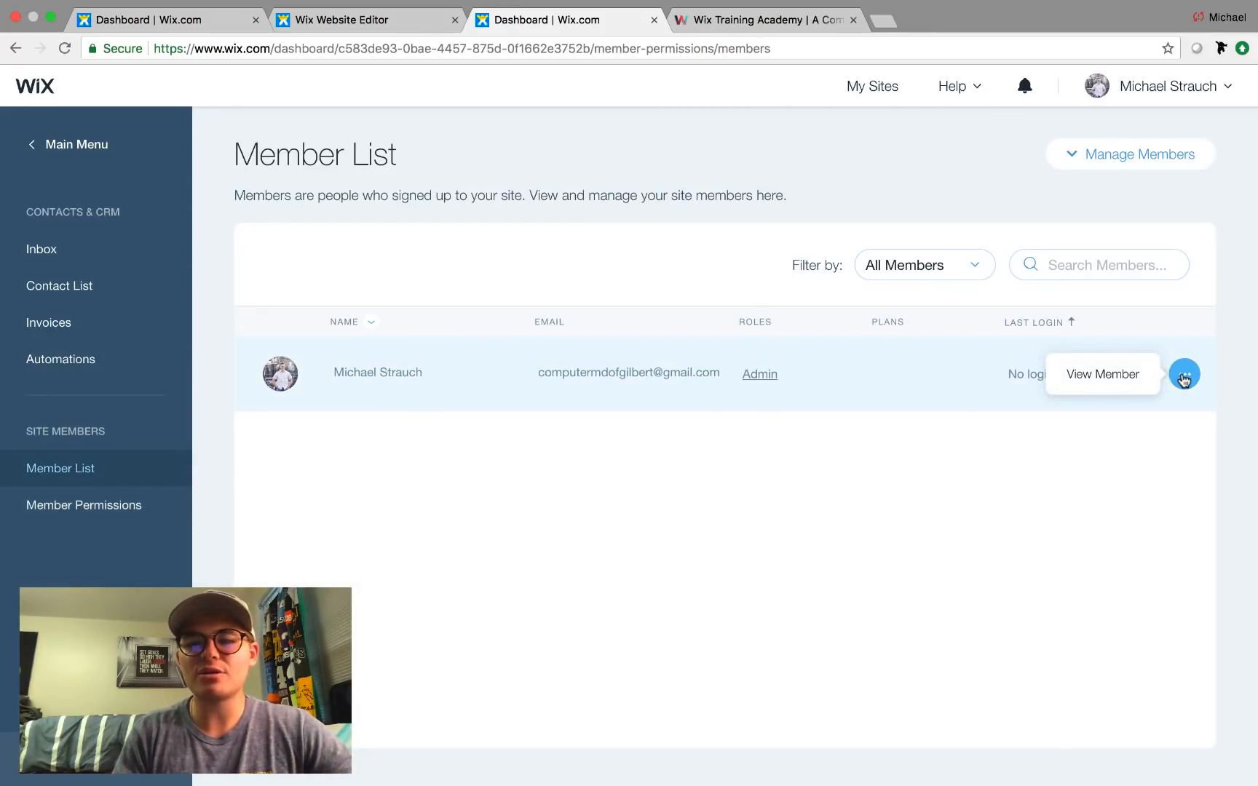
# Inspect the member's contact details, Approved status and actions menu without changes, then return to Member Permissions.
pyautogui.click(1117, 375)
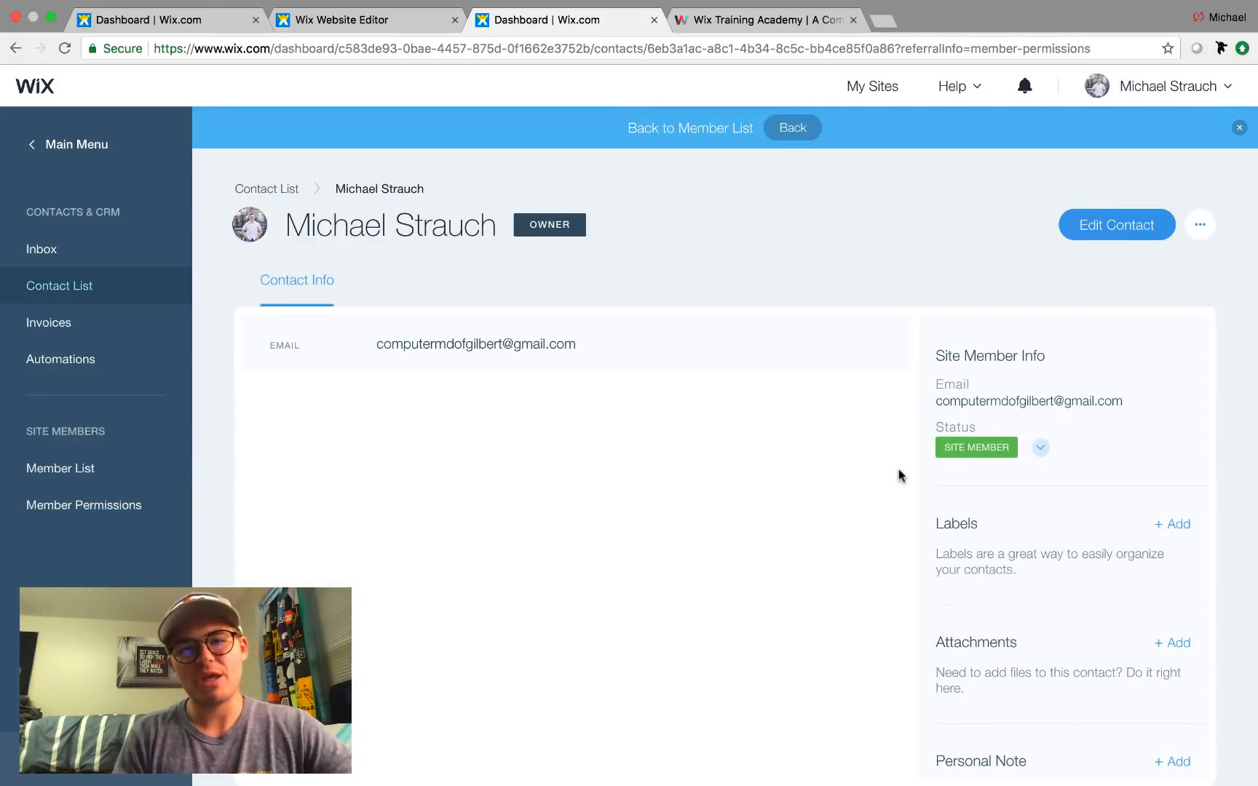
pyautogui.scroll(-1, 841, 436)
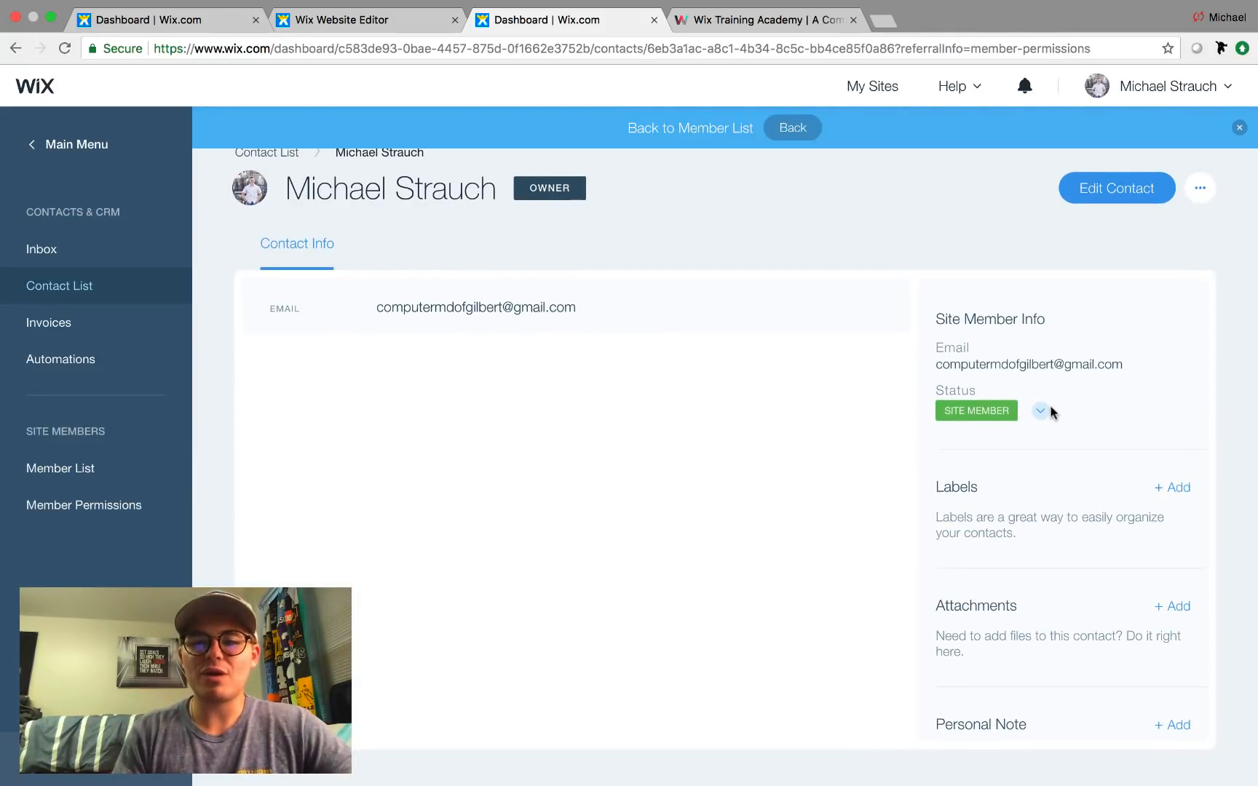
pyautogui.click(1040, 414)
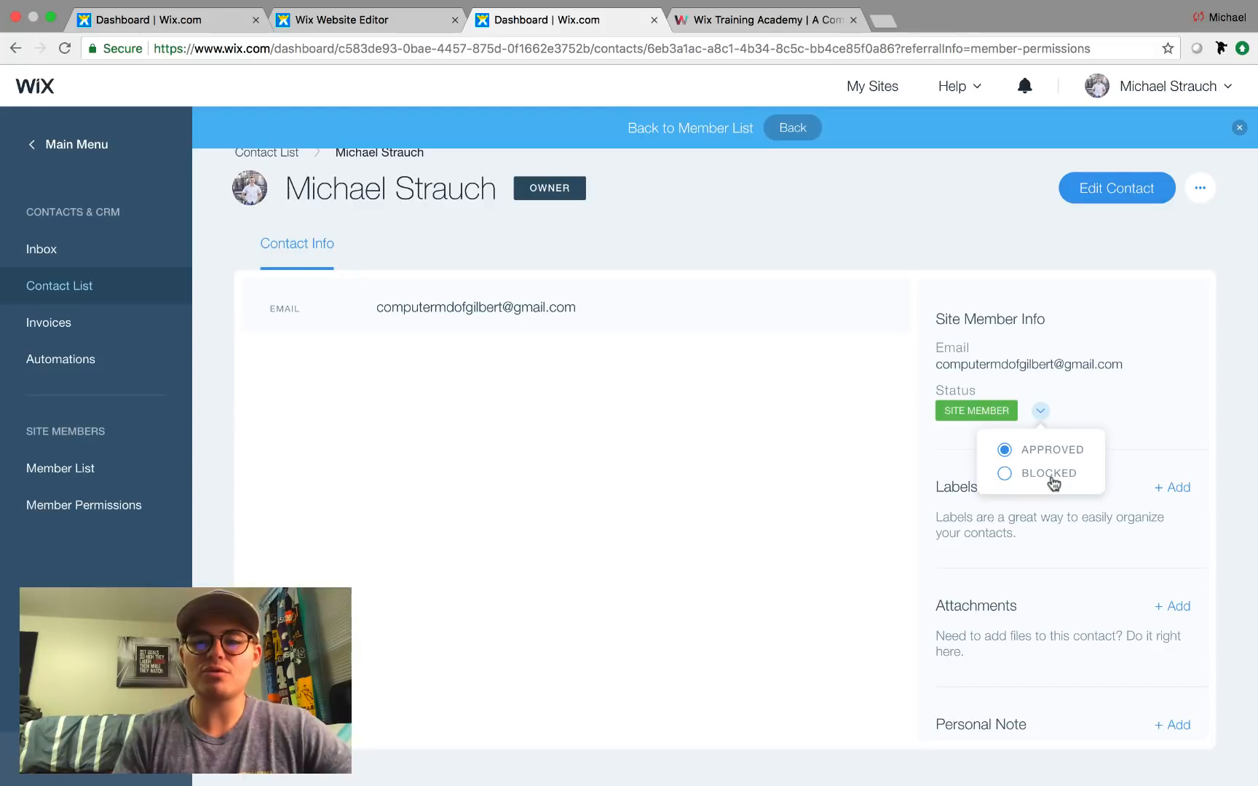
pyautogui.click(1037, 413)
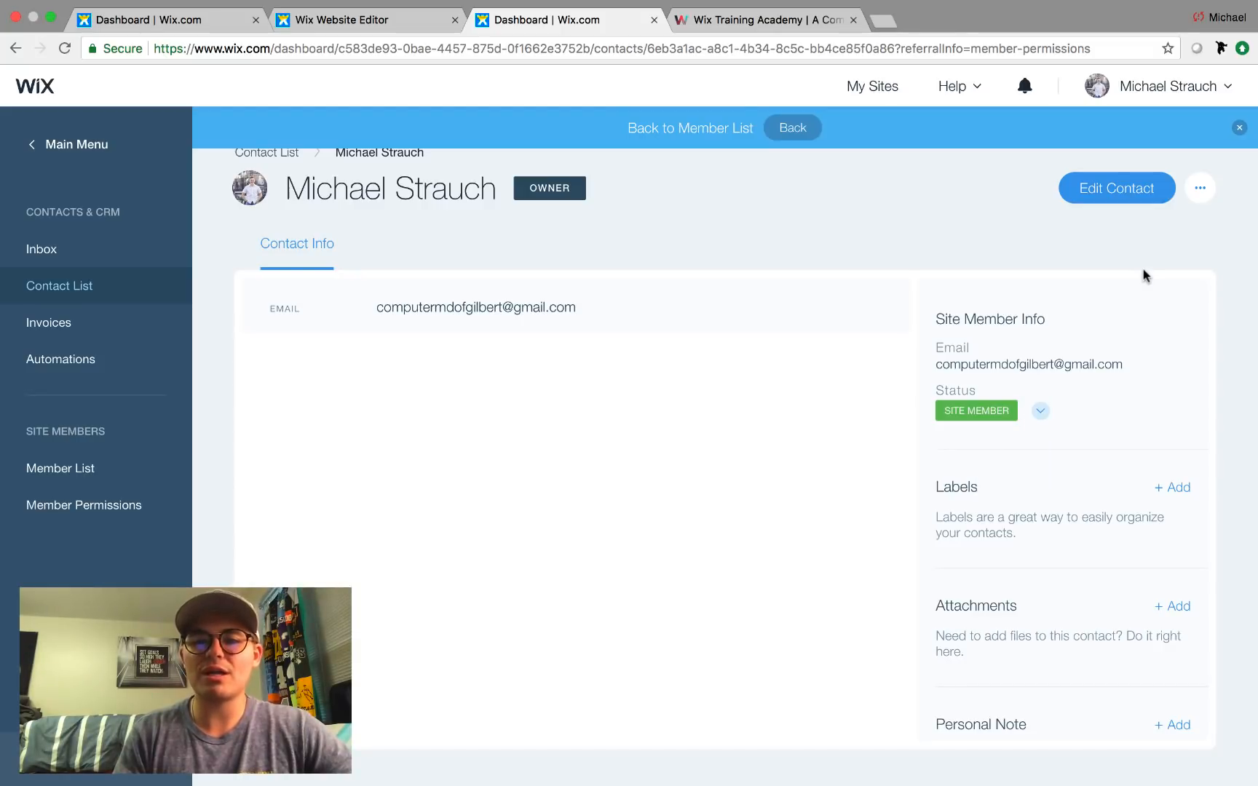
pyautogui.click(1197, 190)
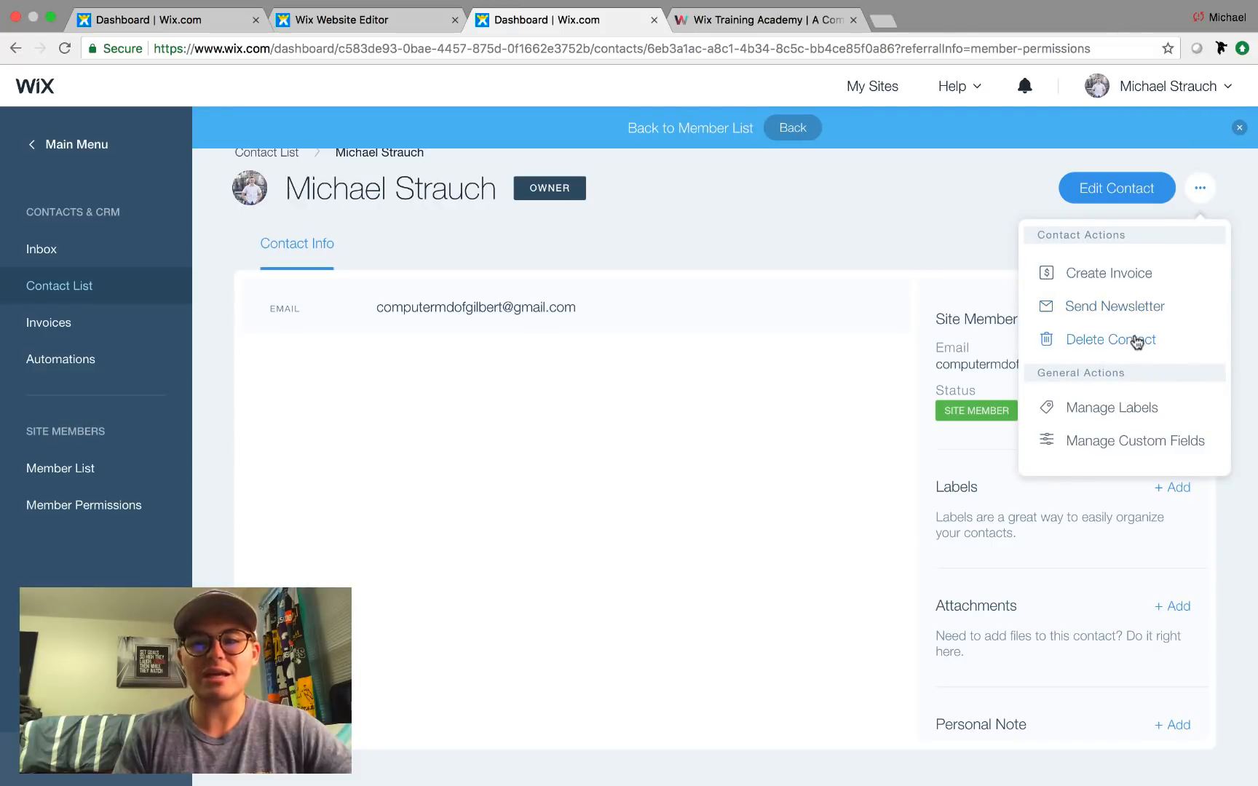
pyautogui.click(1202, 185)
pyautogui.scroll(-2, 925, 591)
pyautogui.scroll(2, 925, 591)
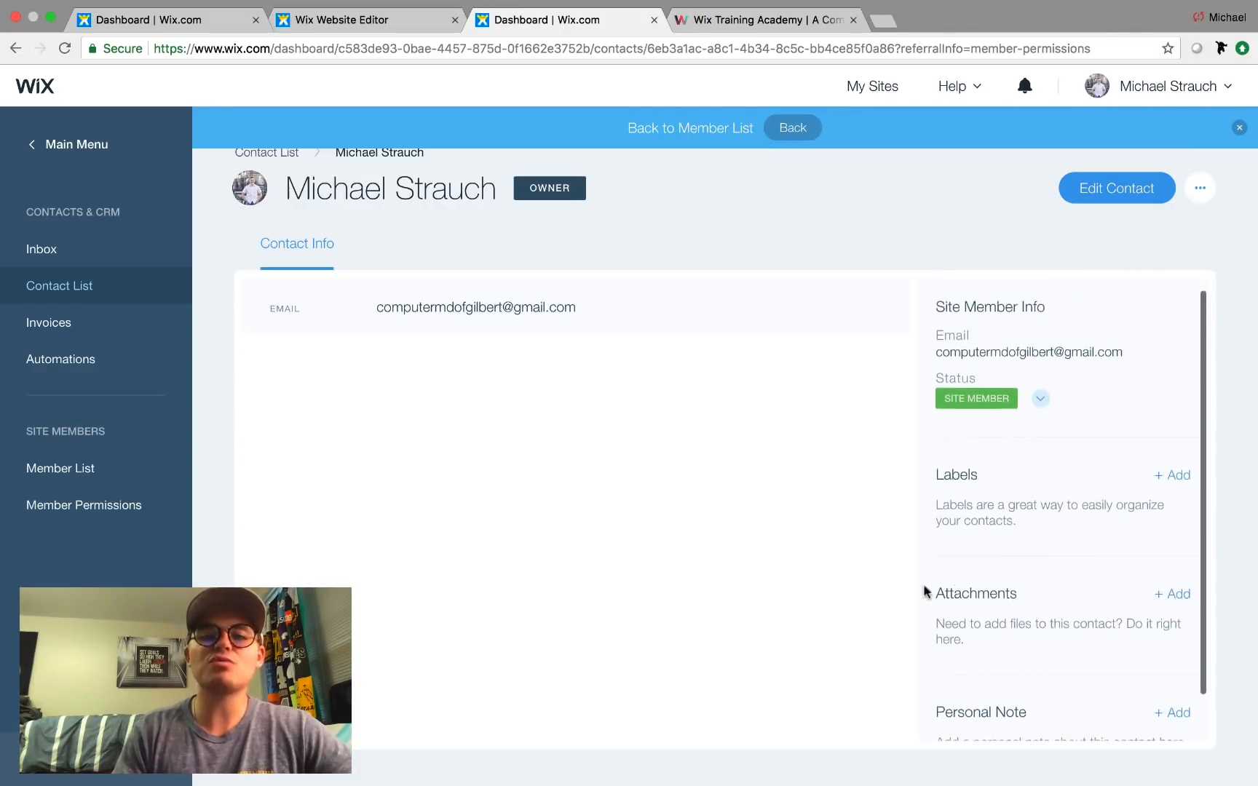
pyautogui.scroll(1, 724, 419)
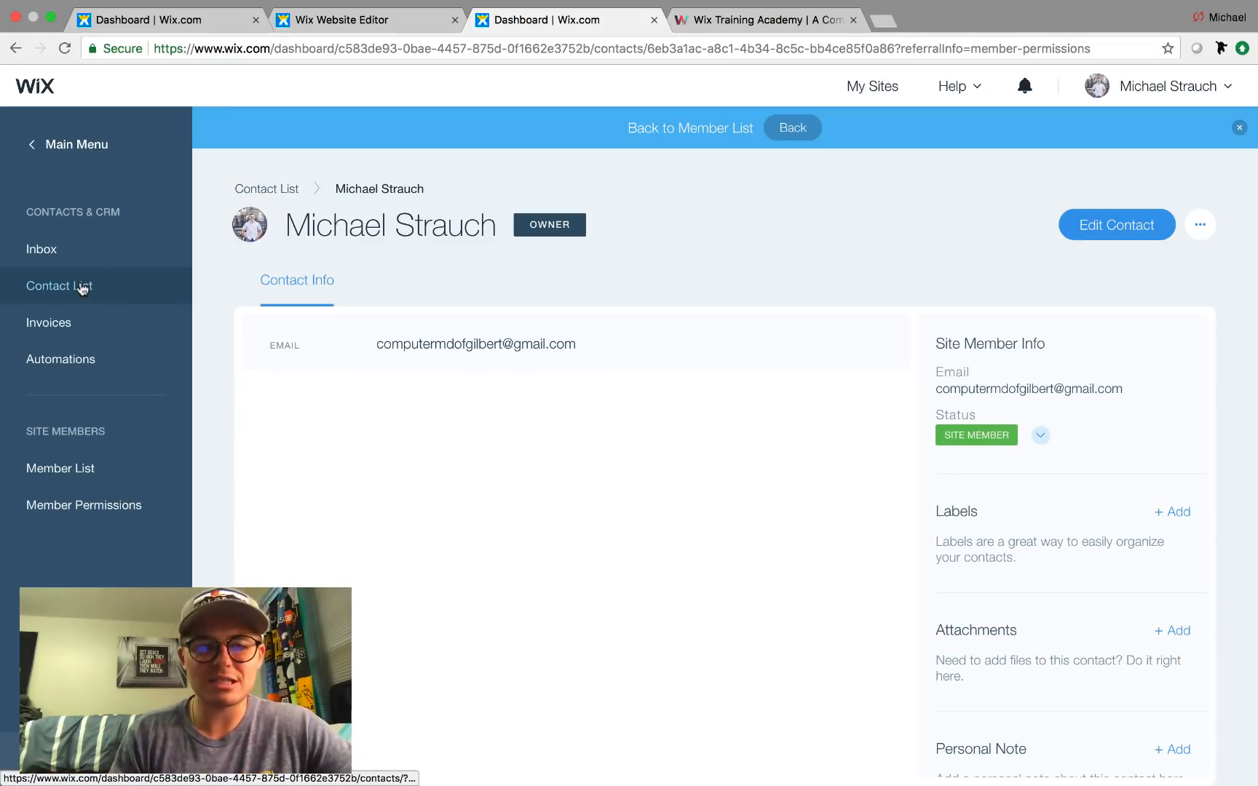
pyautogui.click(109, 520)
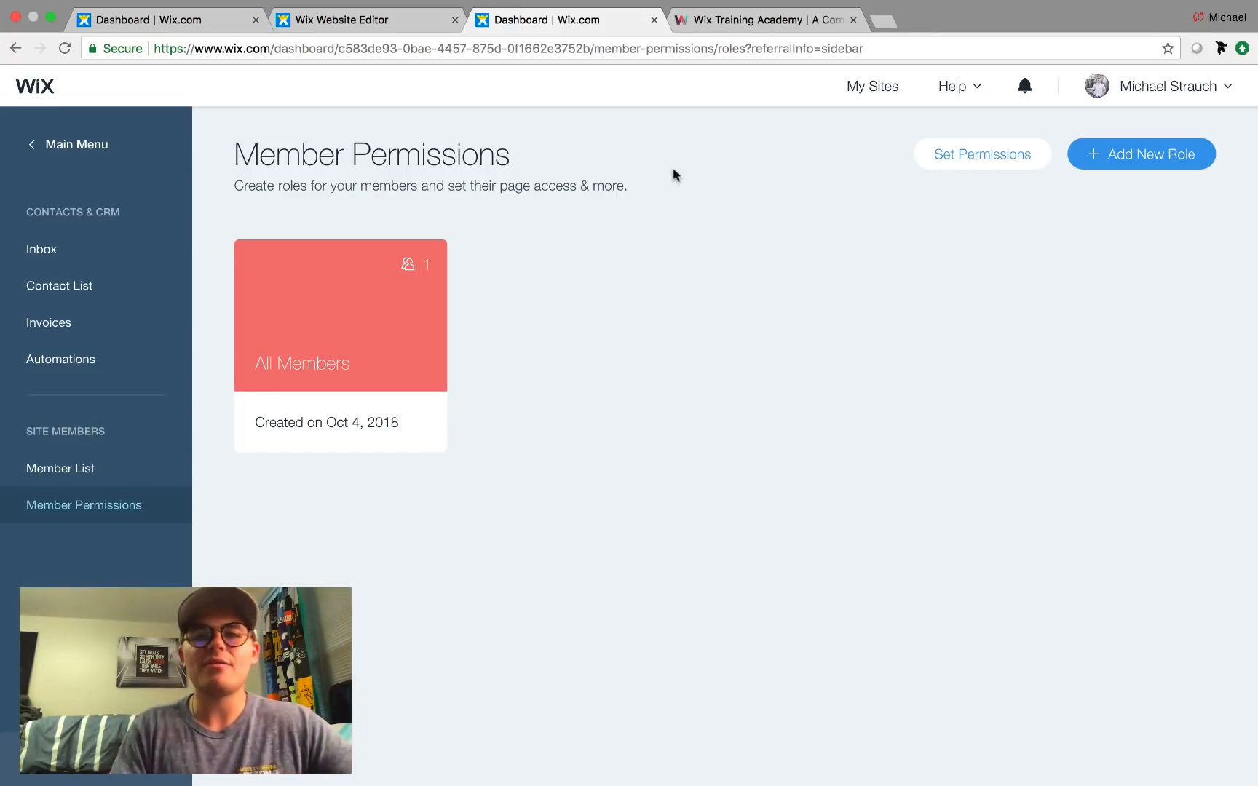
# In the editor, switch to the Plans & Pricing page through the pages manager.
pyautogui.click(371, 20)
pyautogui.click(176, 90)
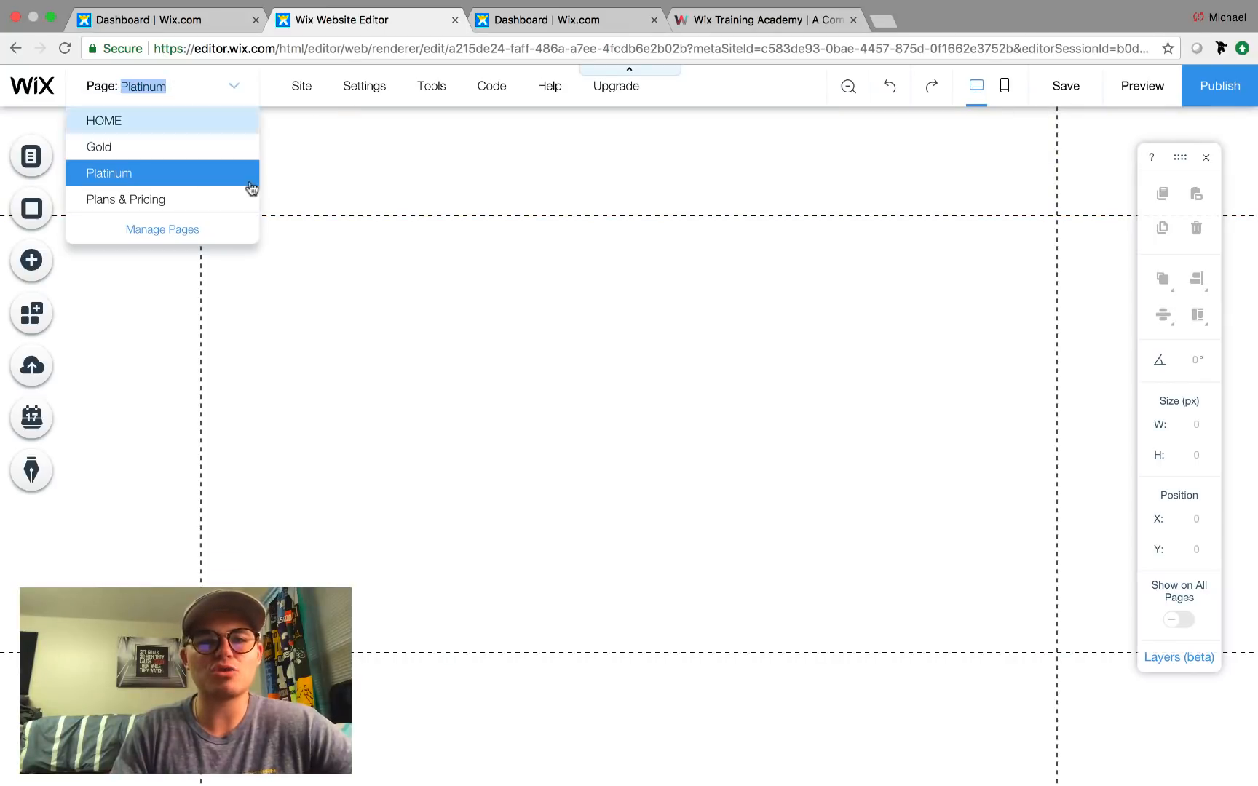
pyautogui.click(177, 179)
pyautogui.click(202, 101)
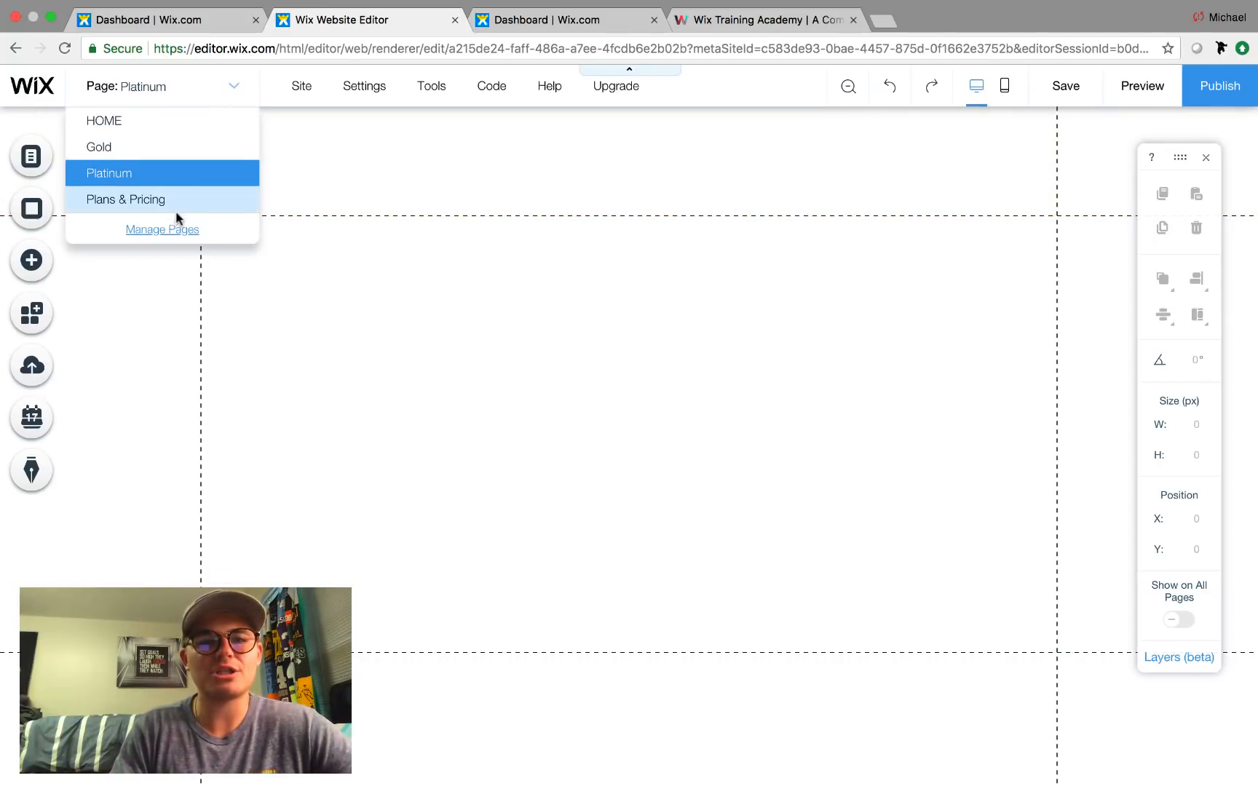
pyautogui.click(172, 228)
pyautogui.click(345, 329)
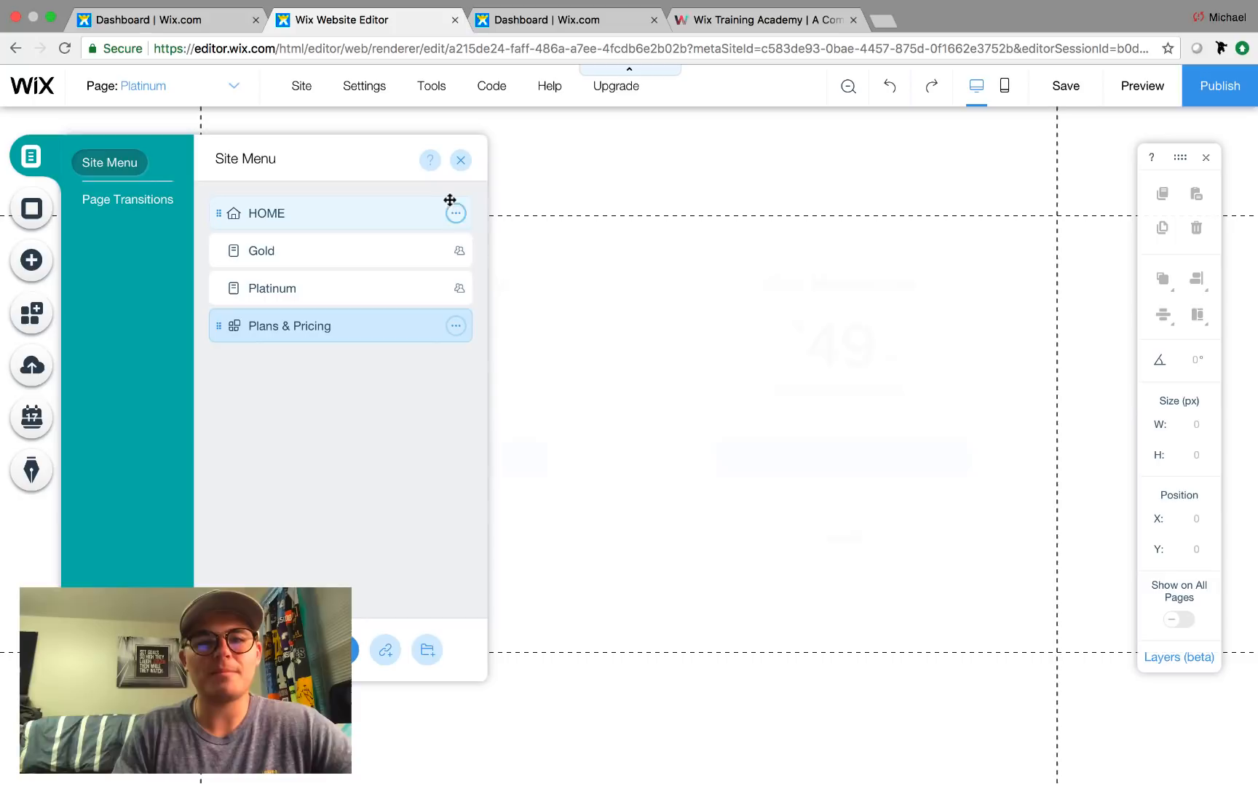
pyautogui.click(461, 160)
# Preview the site and try buying the Gold plan, then return to the dashboard.
pyautogui.click(1141, 86)
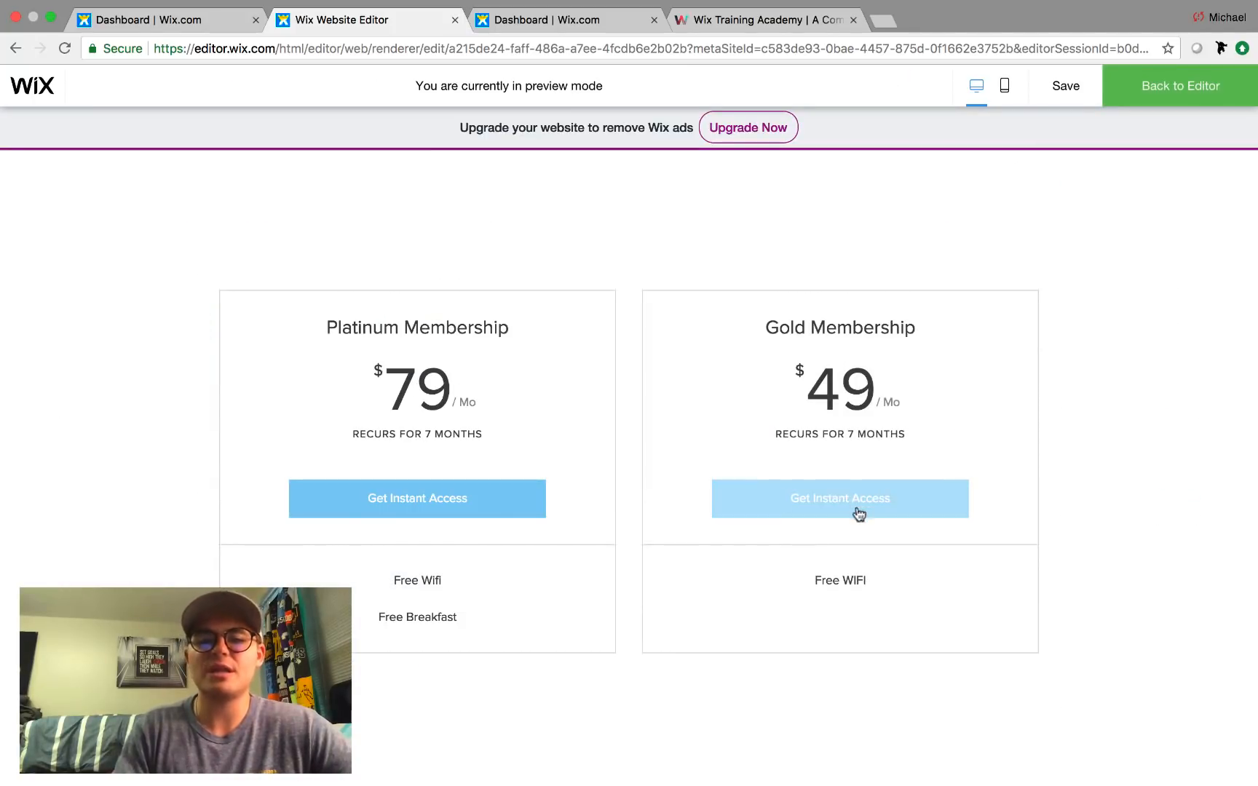
pyautogui.click(425, 514)
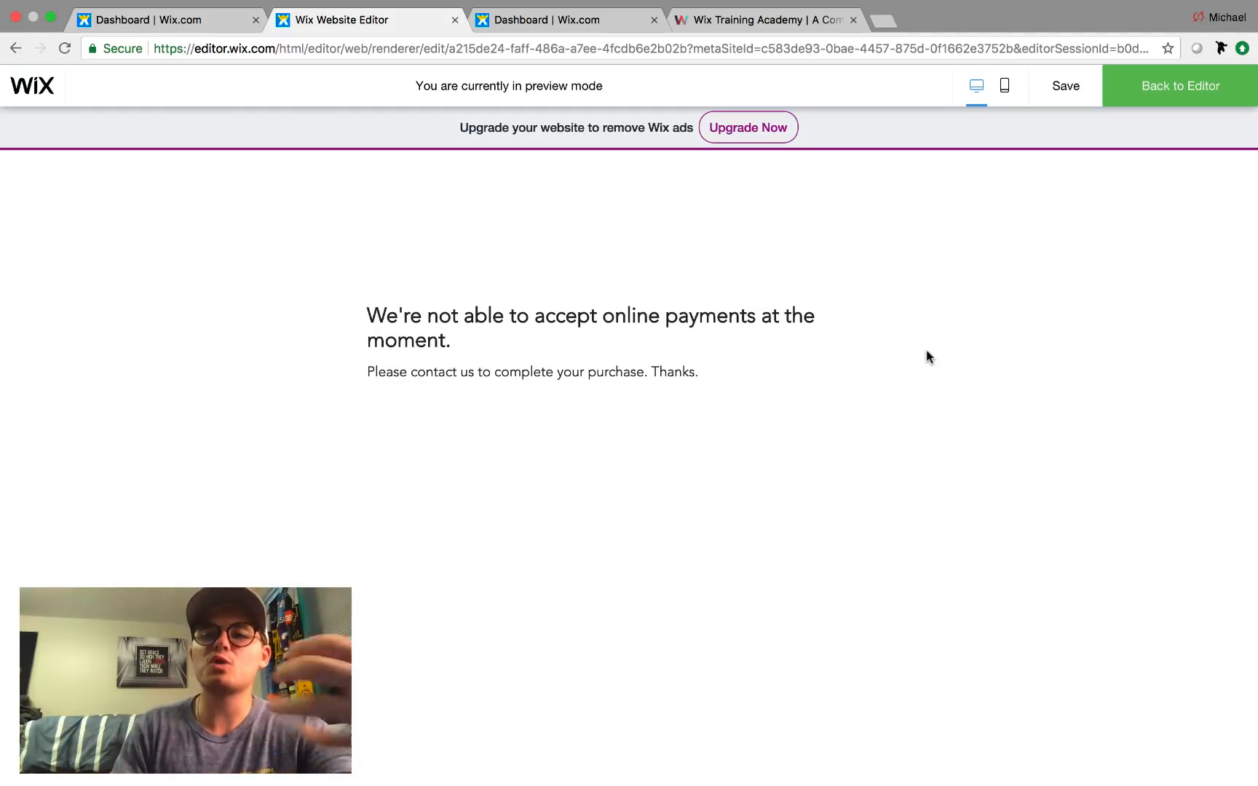
pyautogui.click(1144, 102)
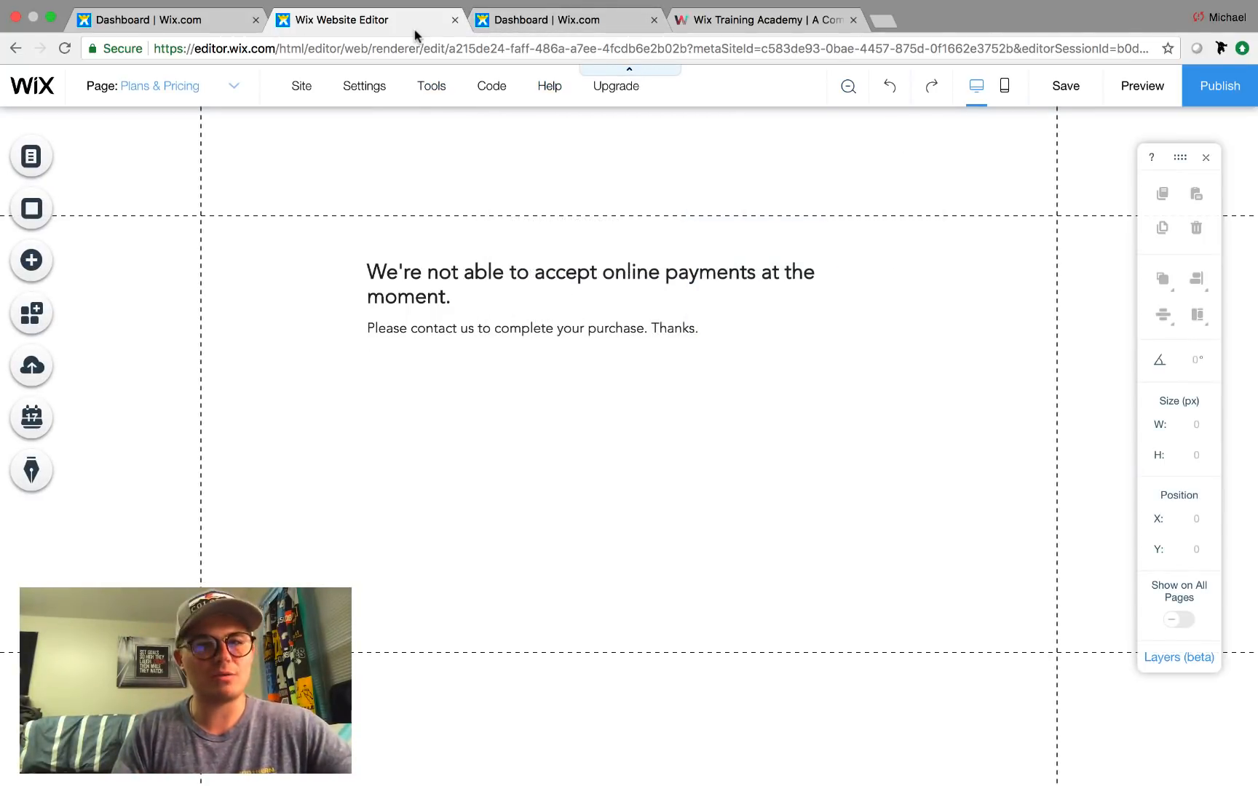
pyautogui.click(547, 27)
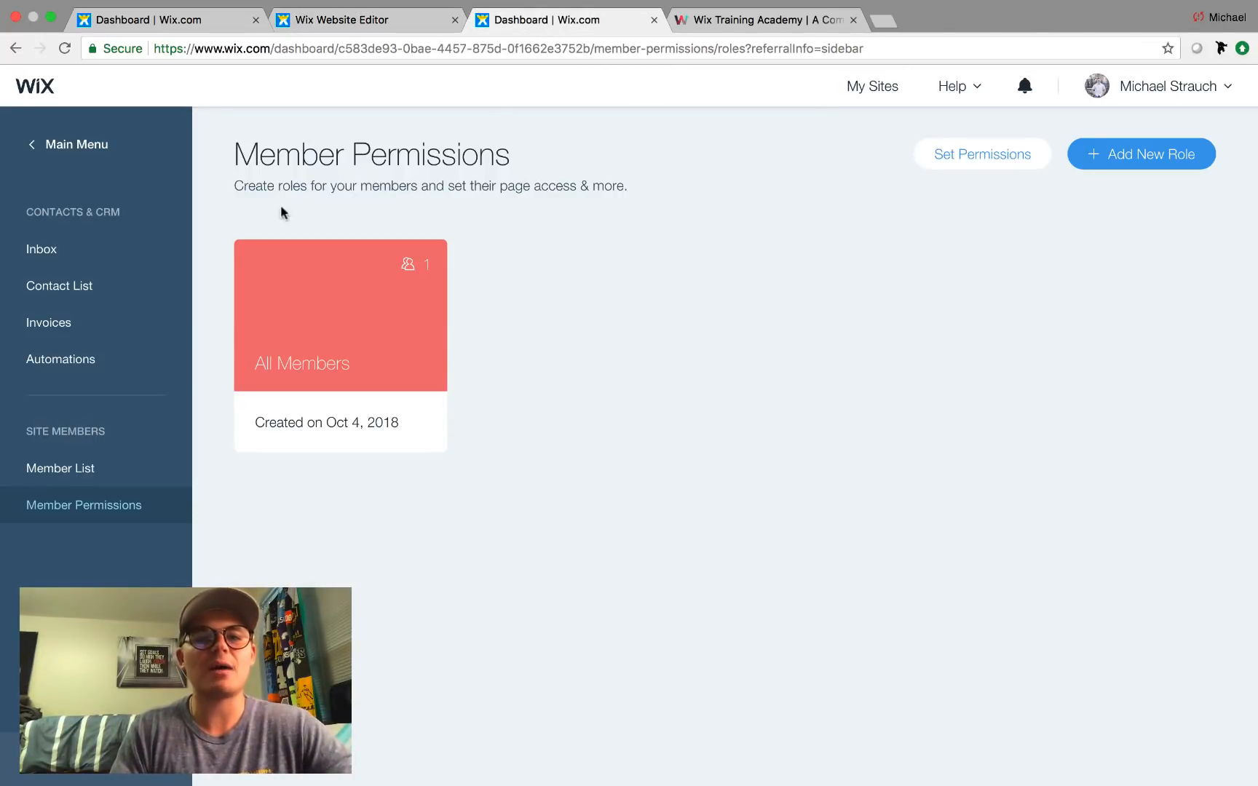
# Review the Invoices settings (US Dollar, numbering from 0000001, no taxes) and the Accept Payments options.
pyautogui.click(77, 151)
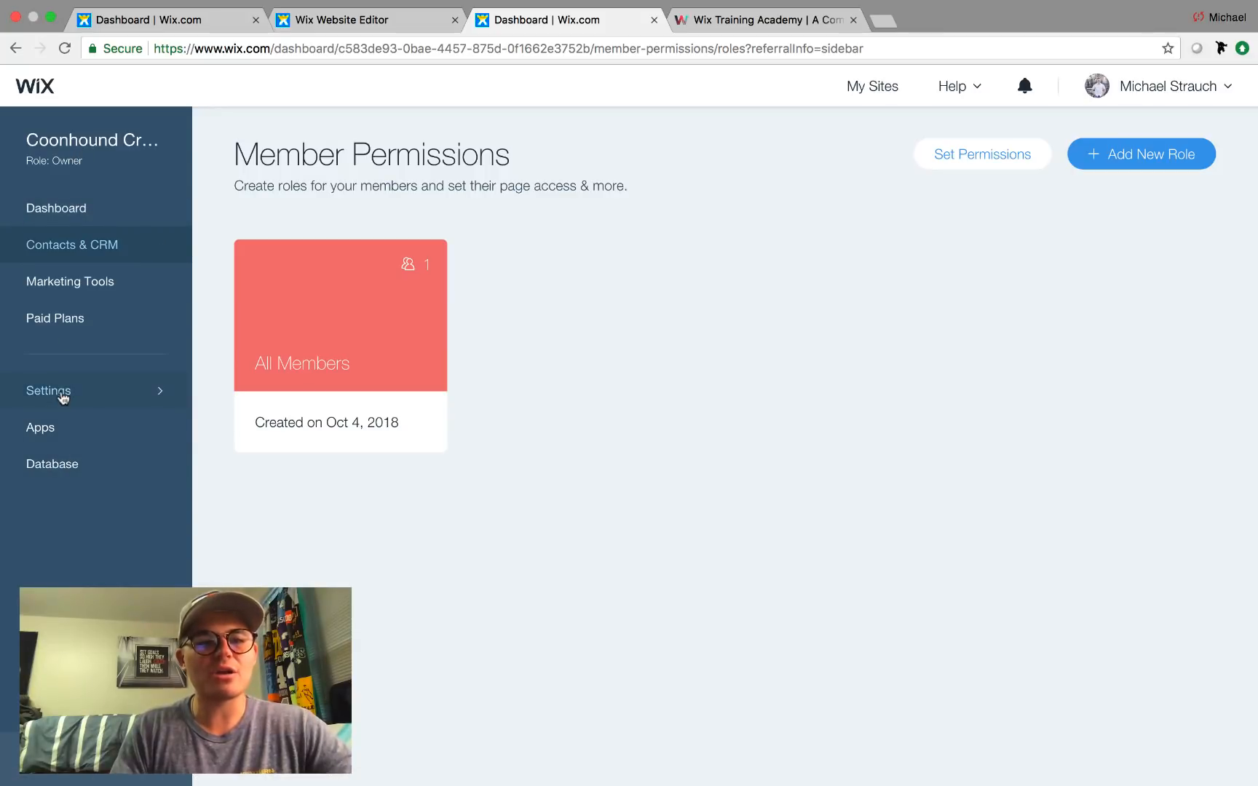
pyautogui.click(62, 393)
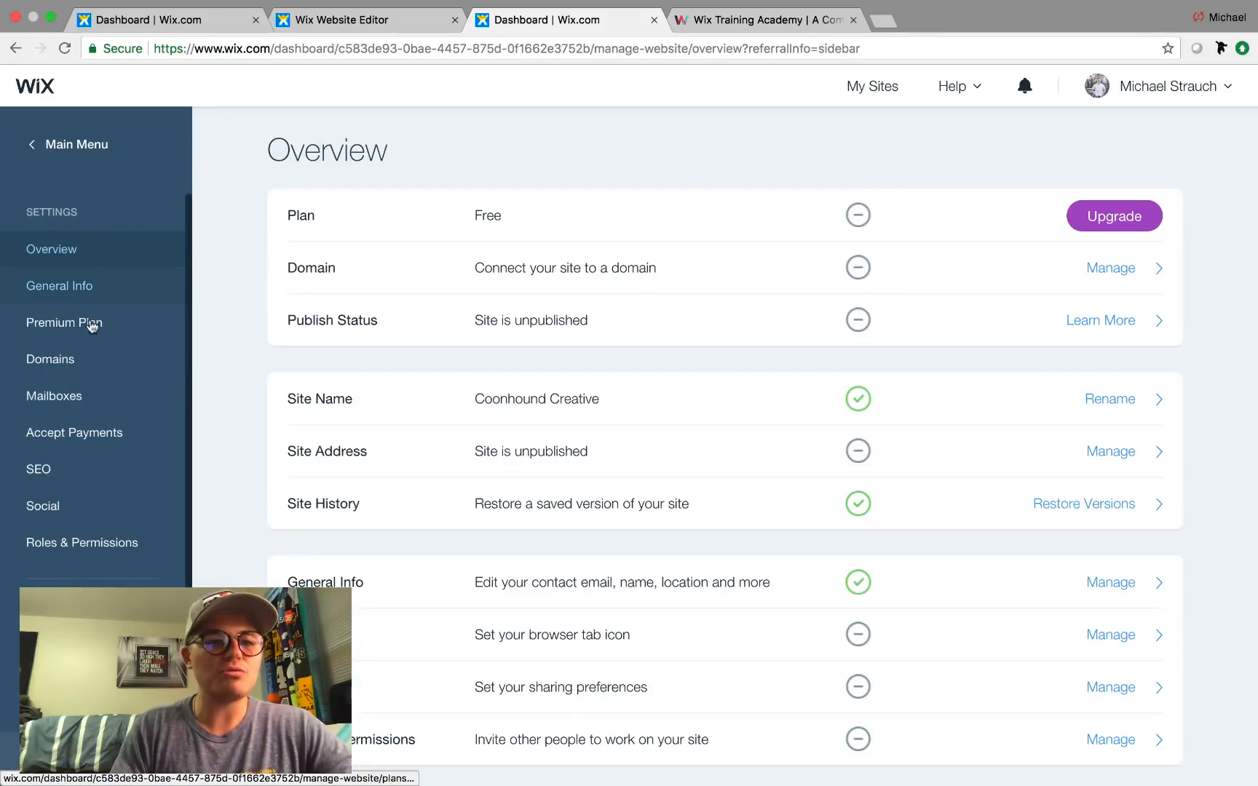
pyautogui.scroll(-2, 79, 545)
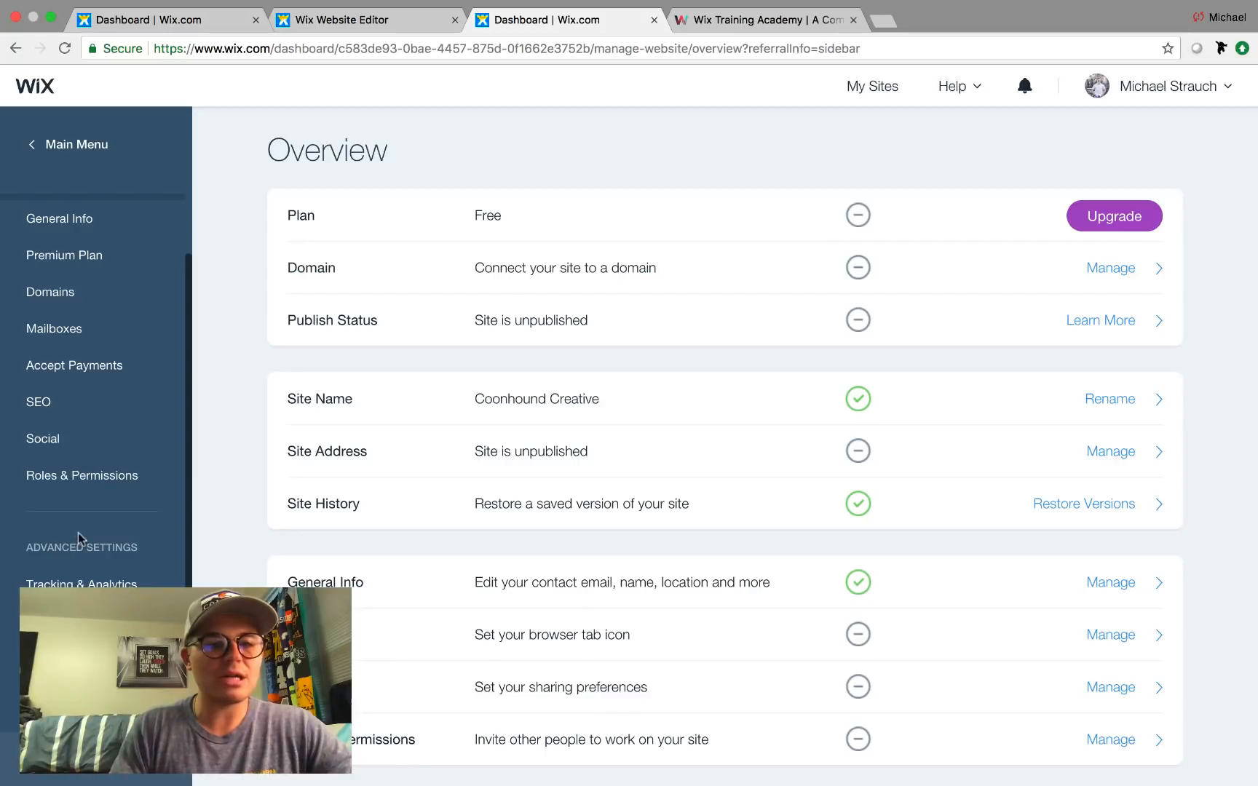
pyautogui.click(78, 658)
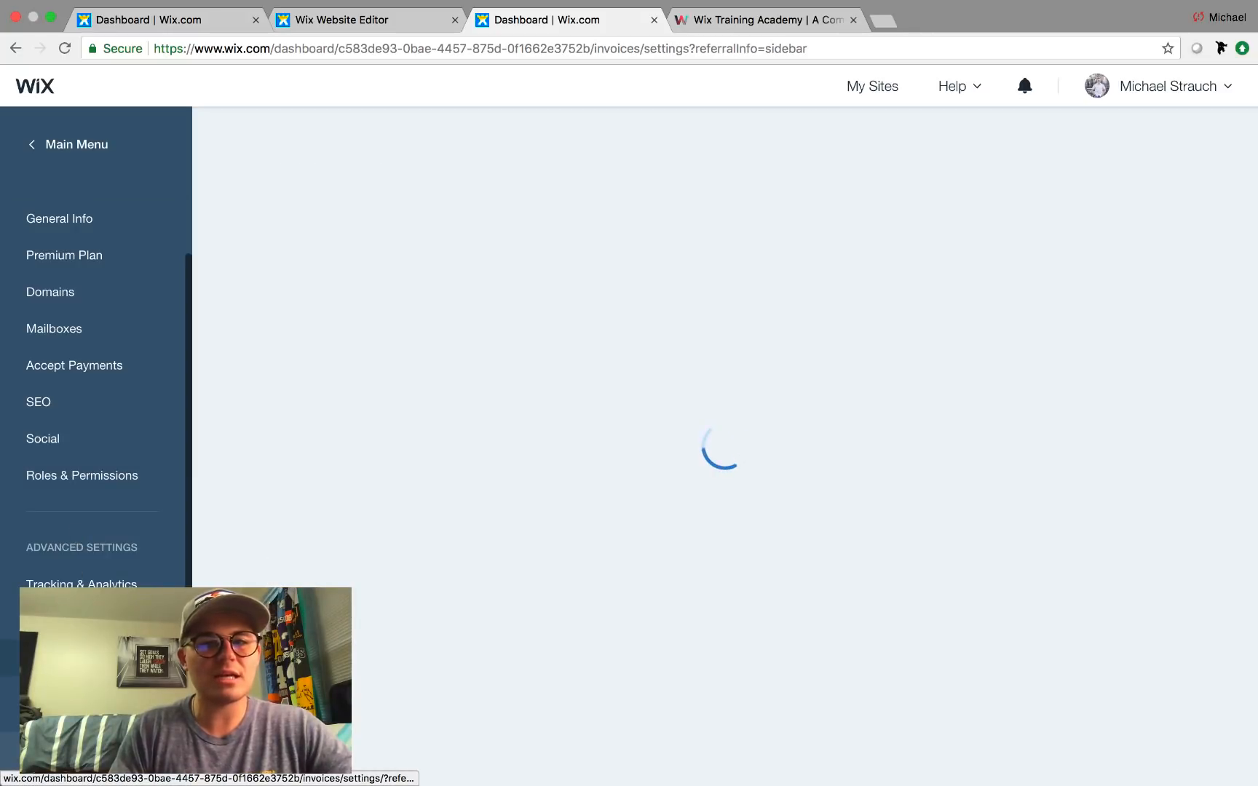
pyautogui.scroll(-8, 660, 504)
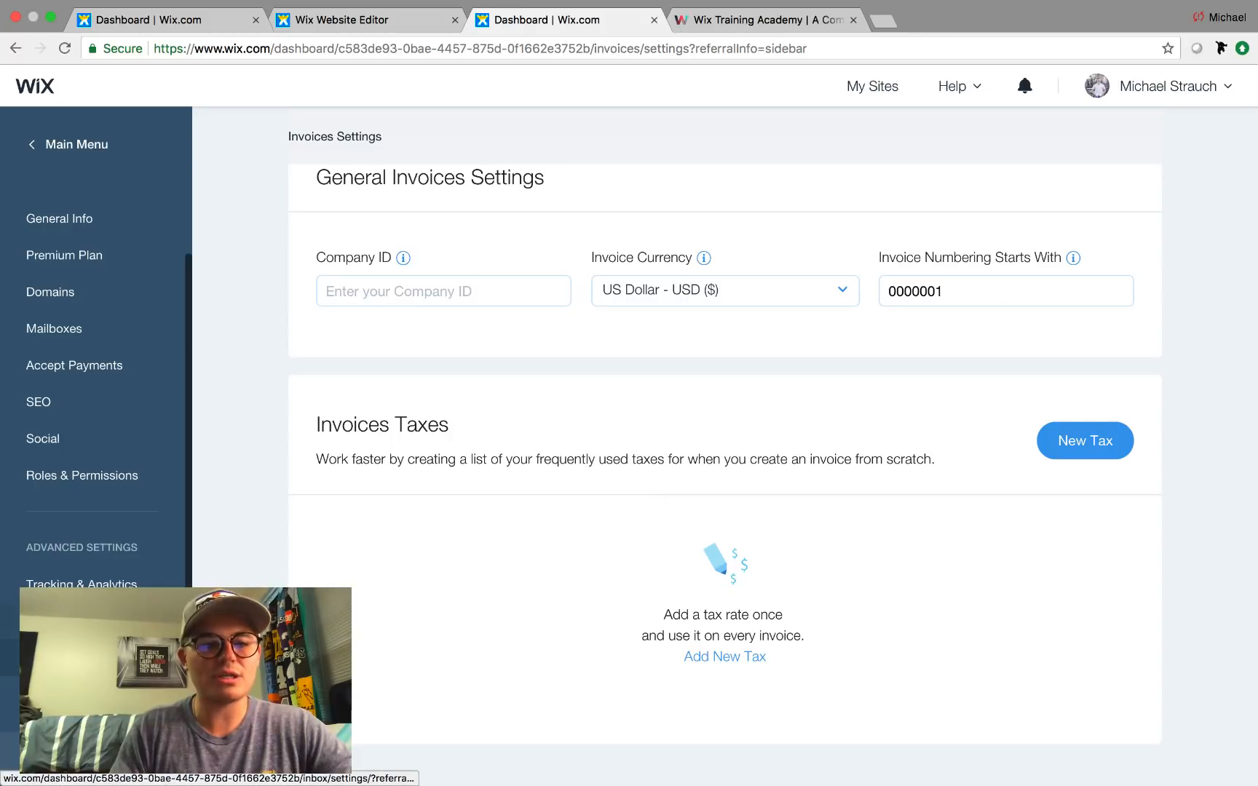
pyautogui.scroll(1, 90, 467)
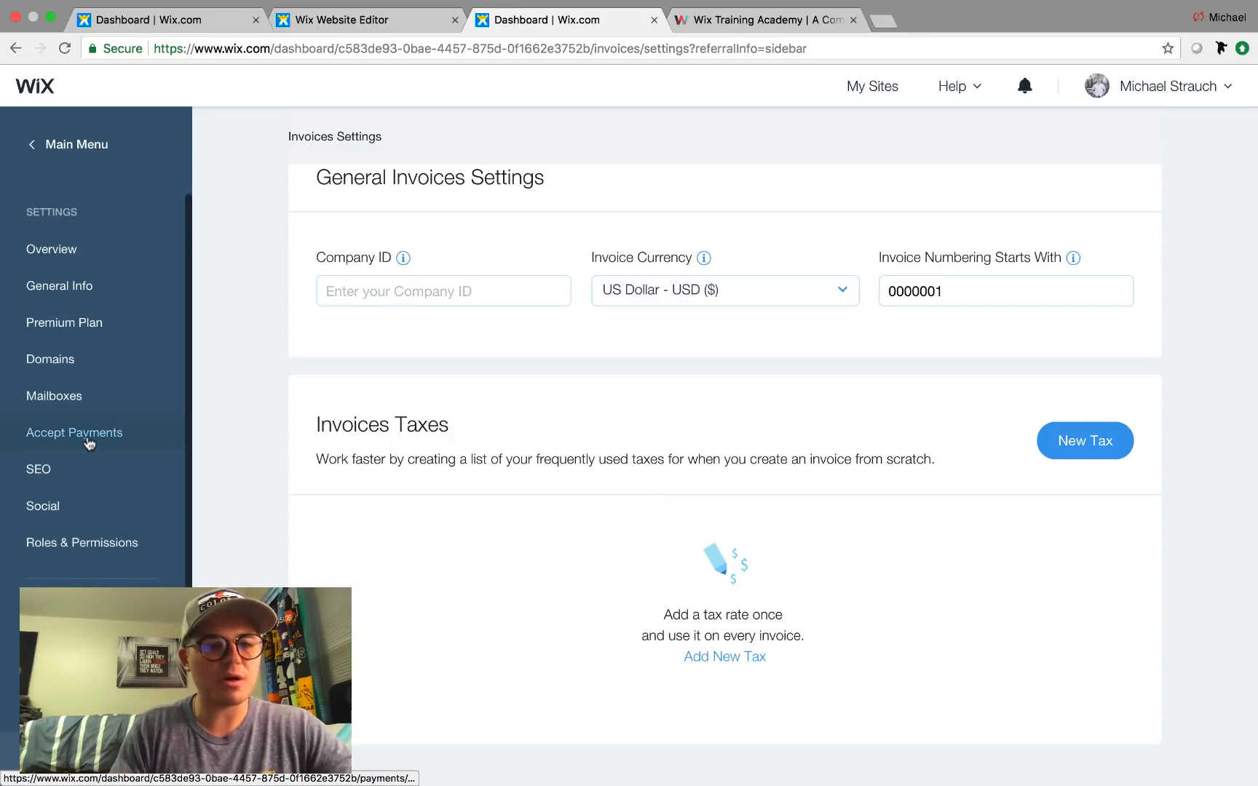
pyautogui.click(77, 433)
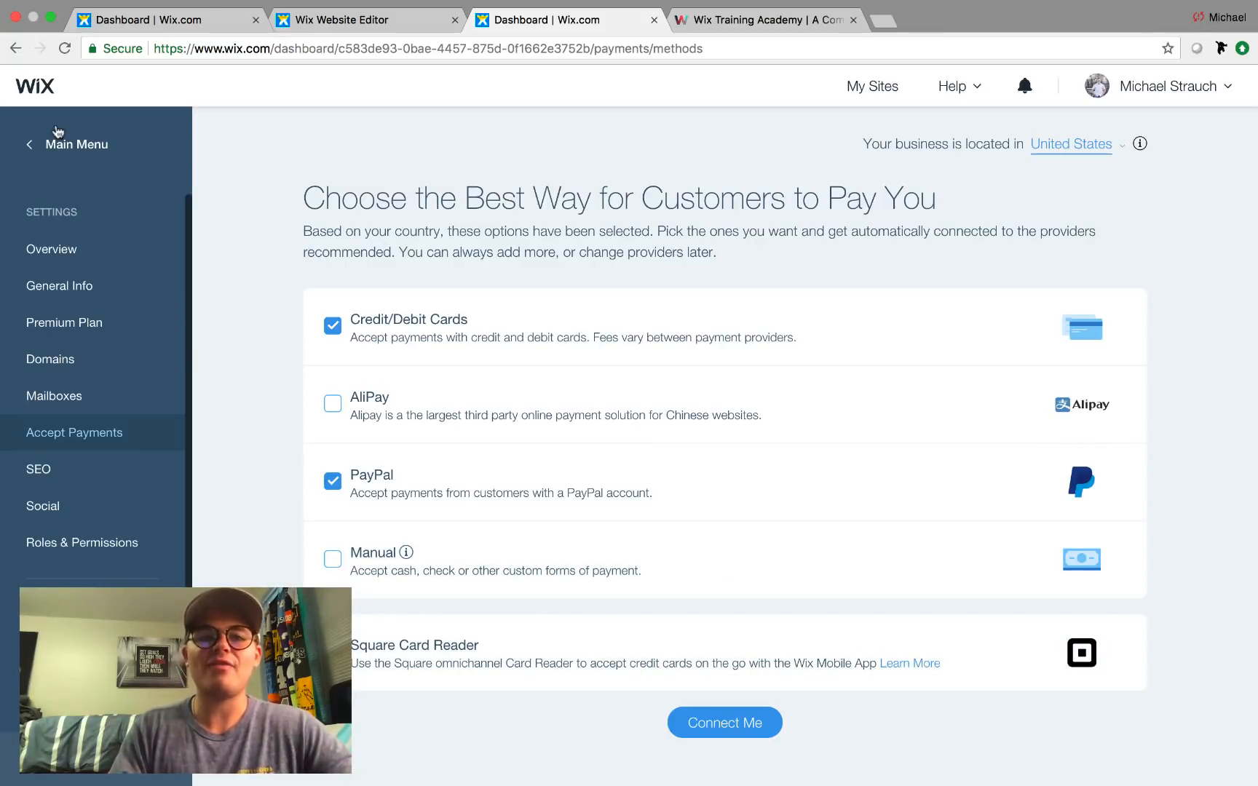
# Visit the dashboard home, close the duplicate Dashboard tab, and reselect the editor's pricing plans section.
pyautogui.click(59, 149)
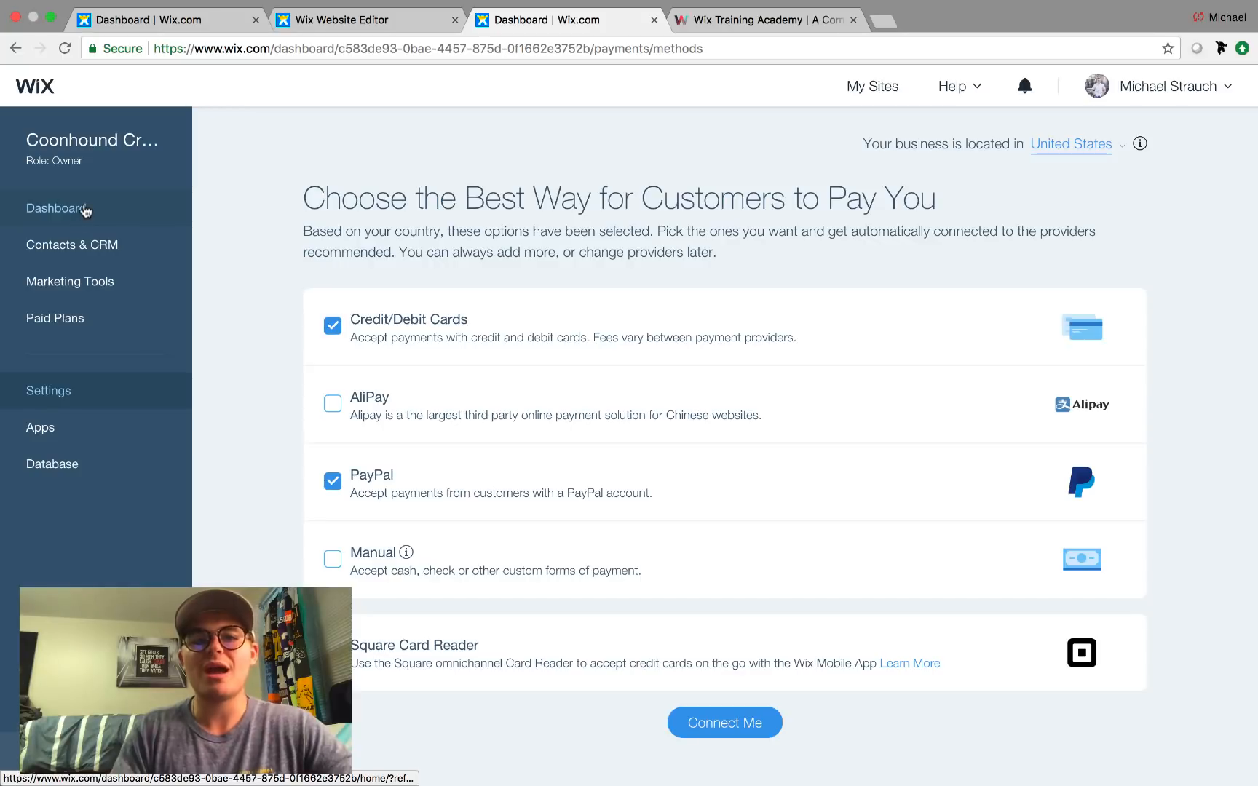
pyautogui.click(85, 210)
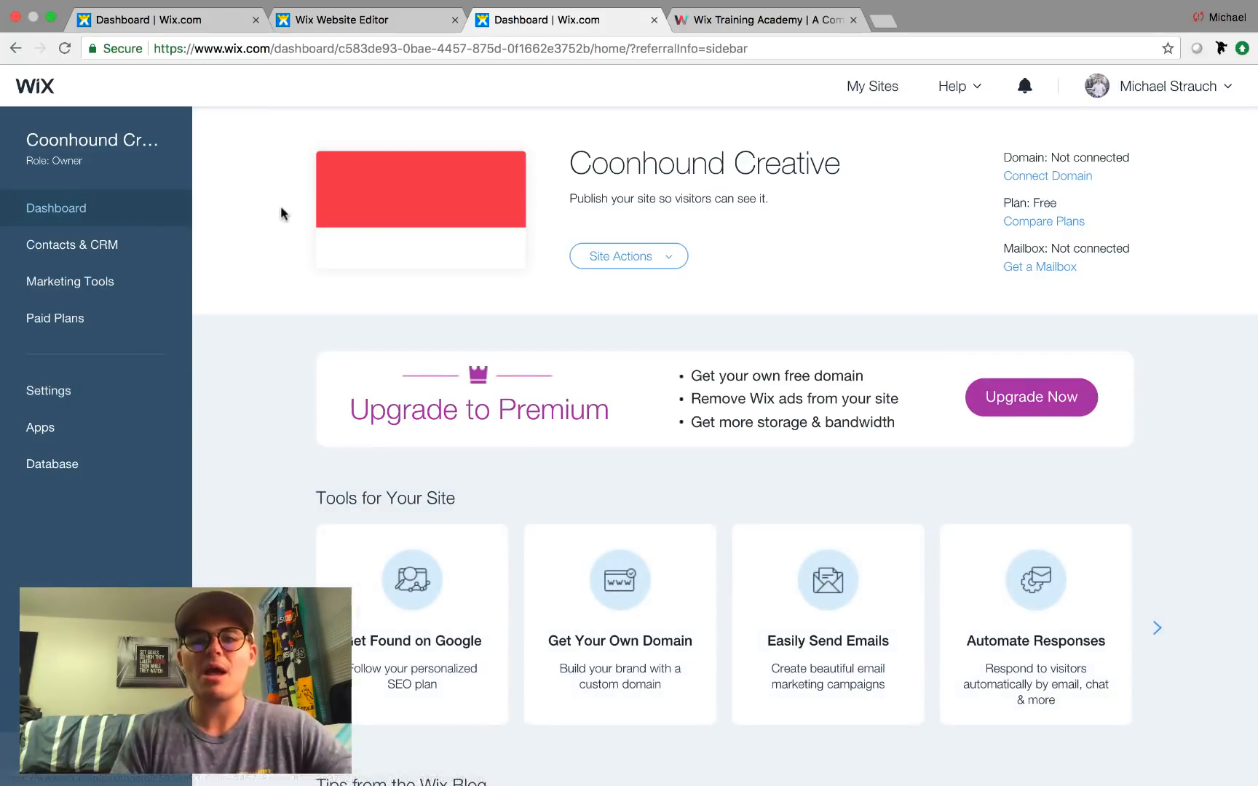
pyautogui.click(367, 22)
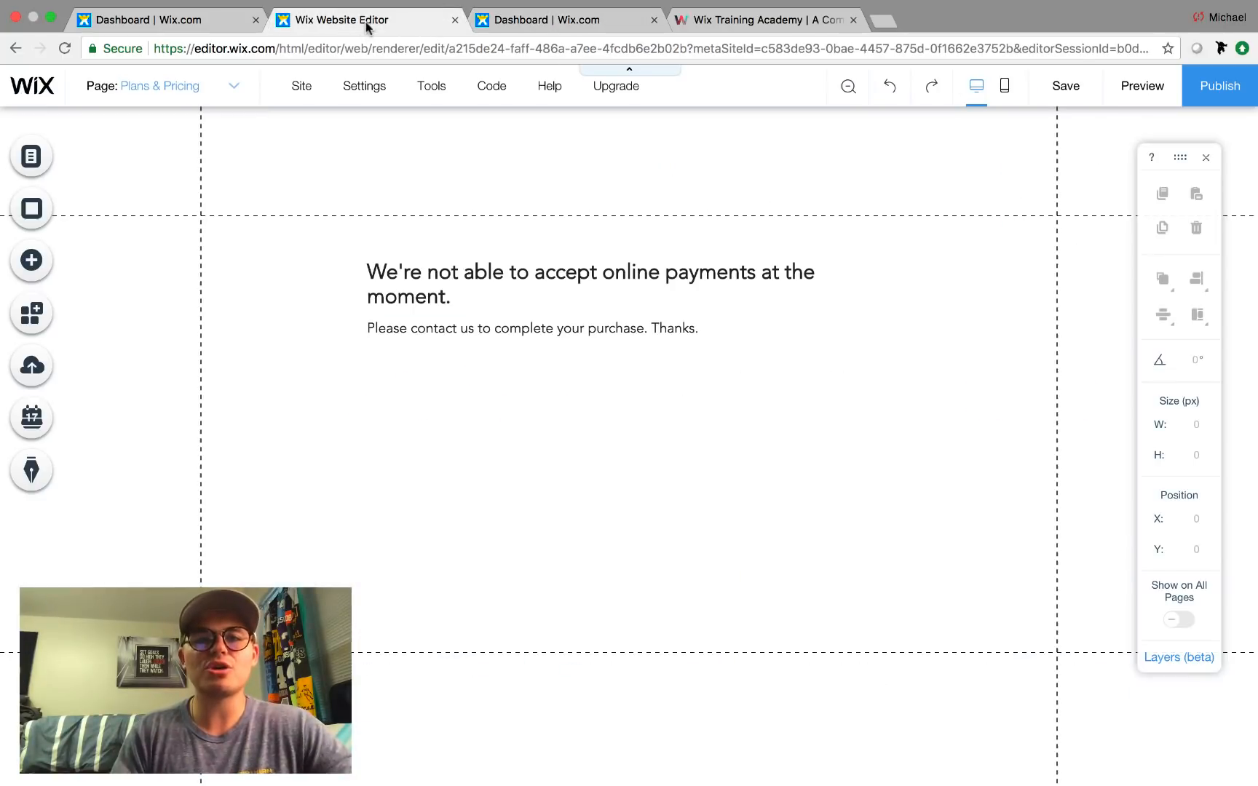
pyautogui.click(654, 20)
pyautogui.click(513, 306)
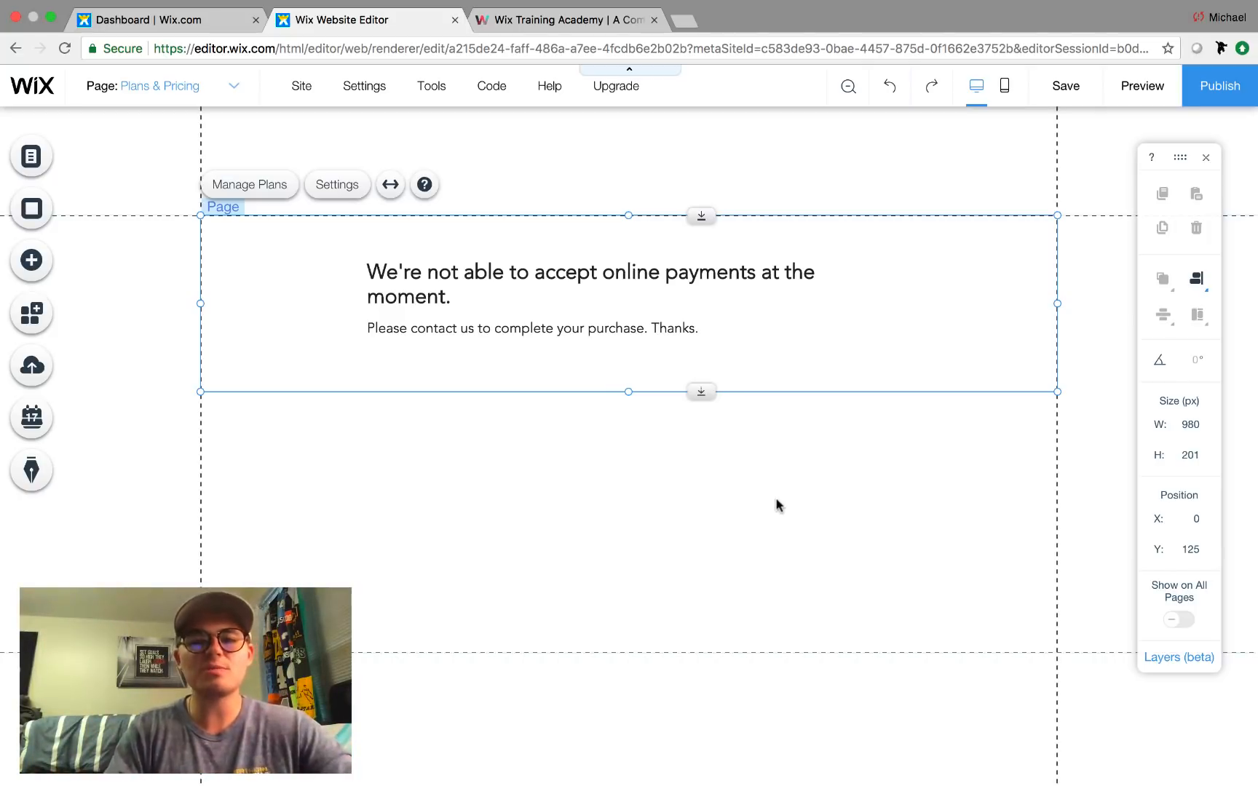
# View the Wix Training Academy homepage, open and close its Register form, and exit full screen.
pyautogui.click(566, 20)
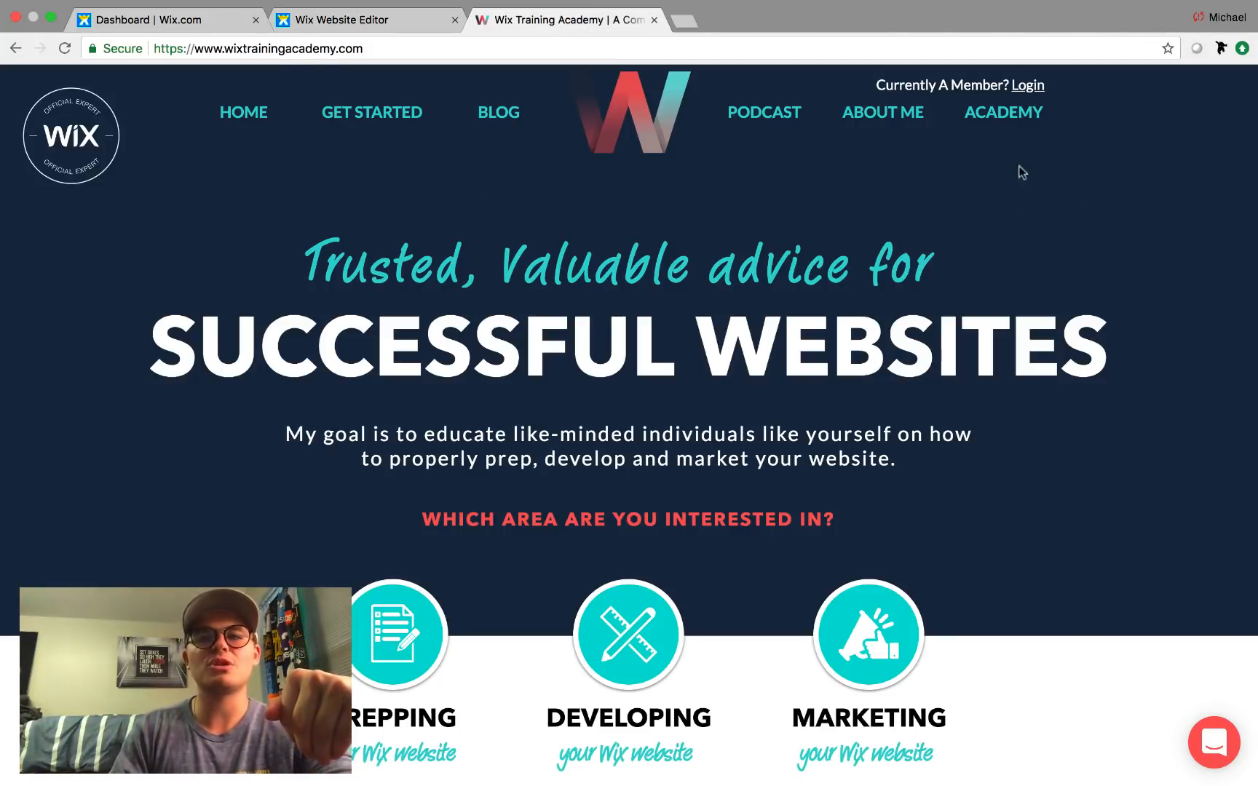
pyautogui.click(1018, 114)
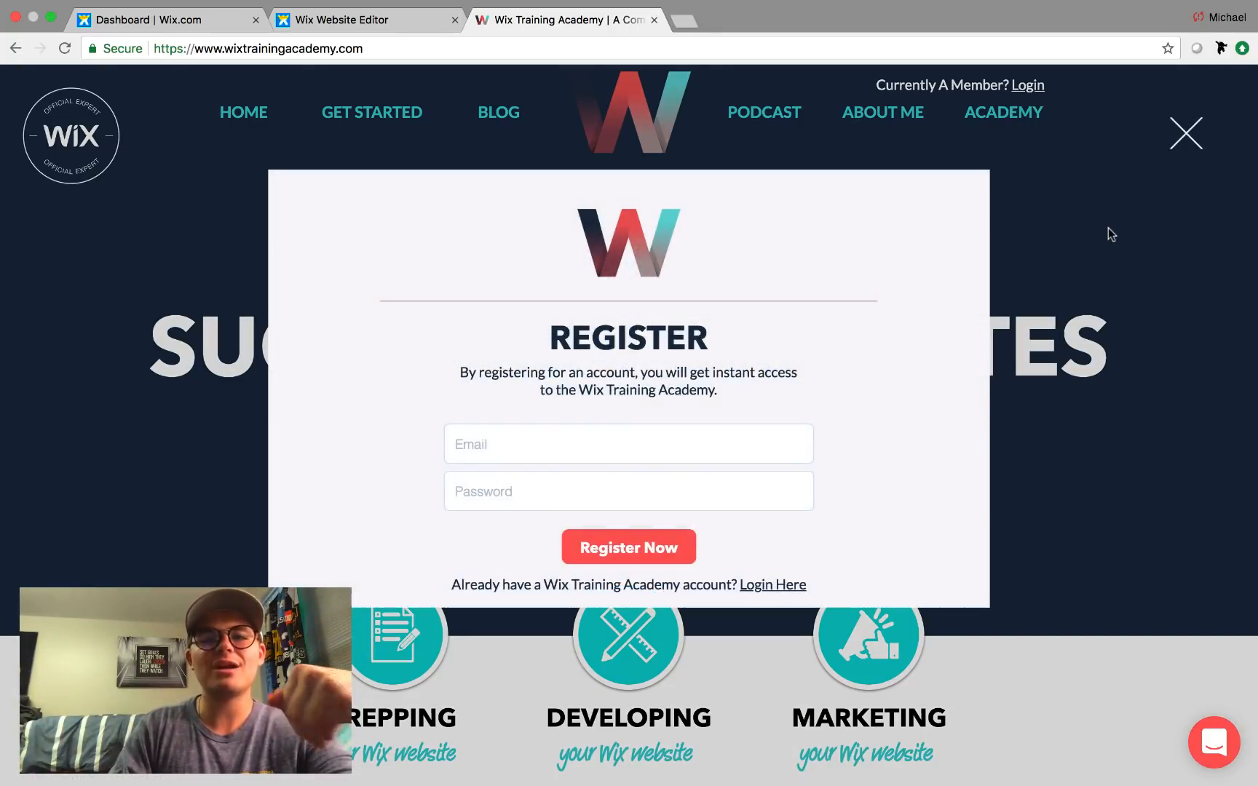
pyautogui.click(1184, 135)
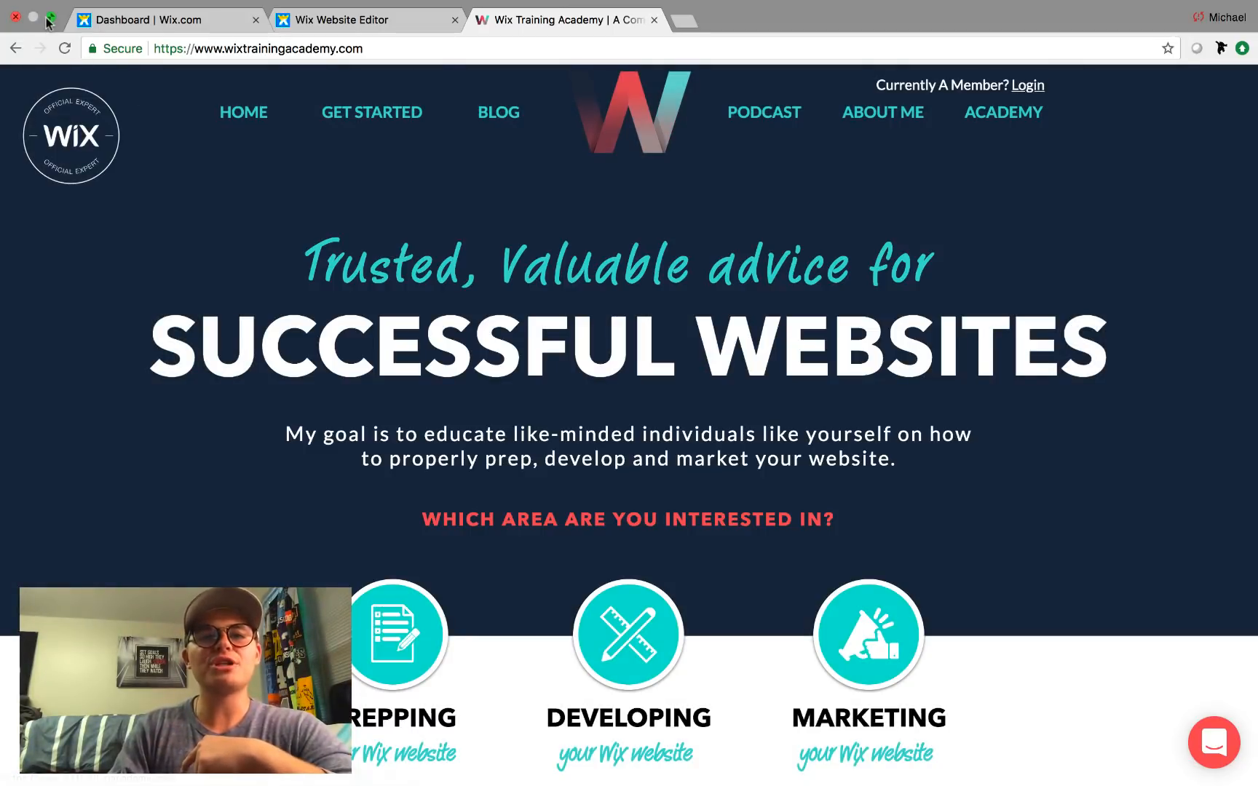
pyautogui.click(50, 20)
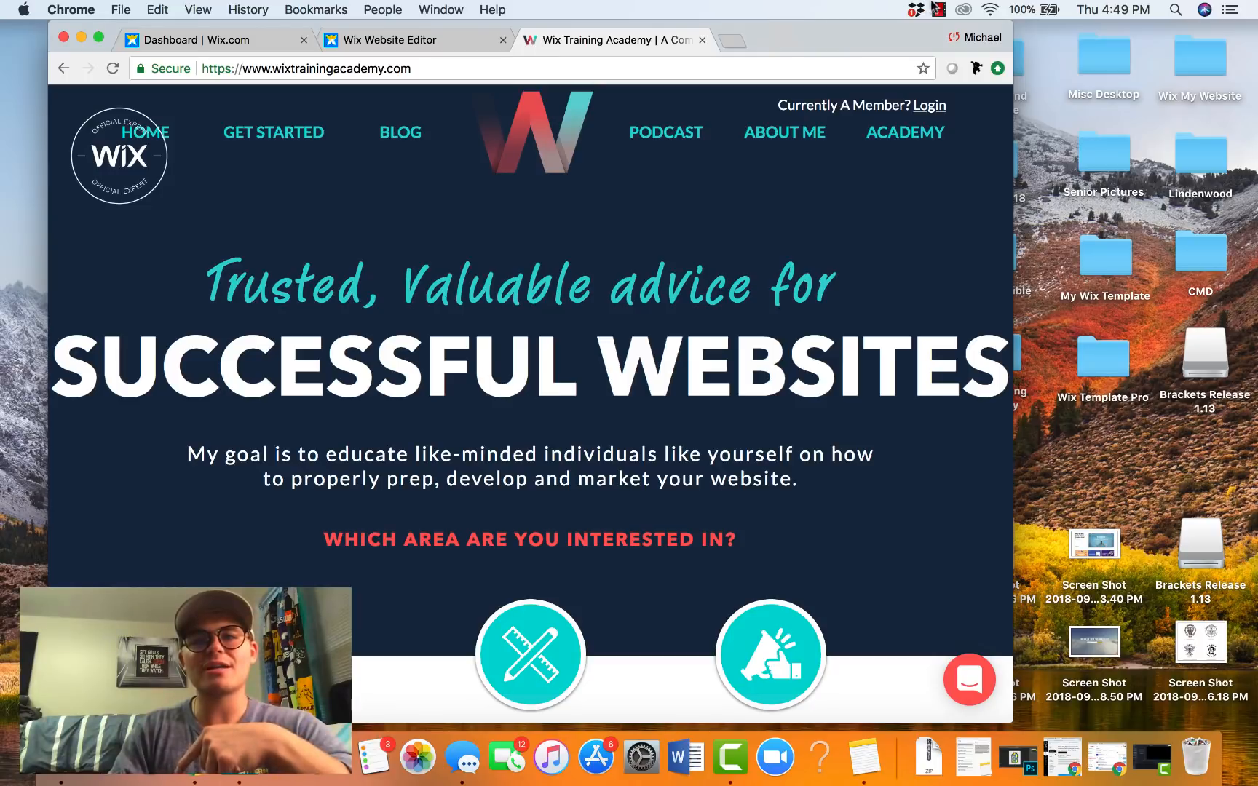